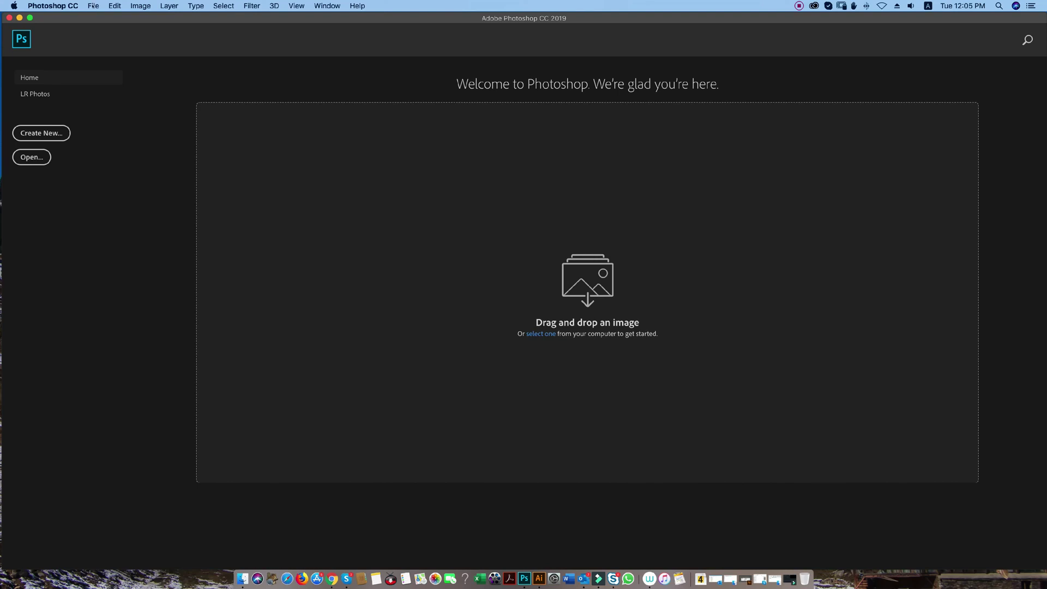
Create a new portrait A3 document, 297 x 420 mm at 300 pixels/inch, in RGB Color with a white background.
left_click(93, 6)
left_click(103, 19)
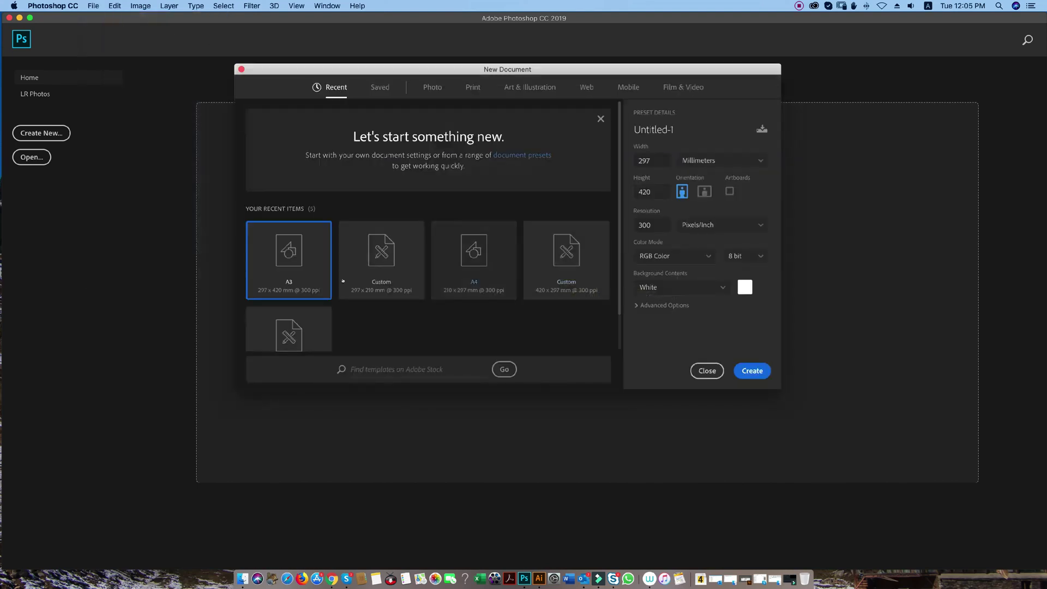
left_click(749, 371)
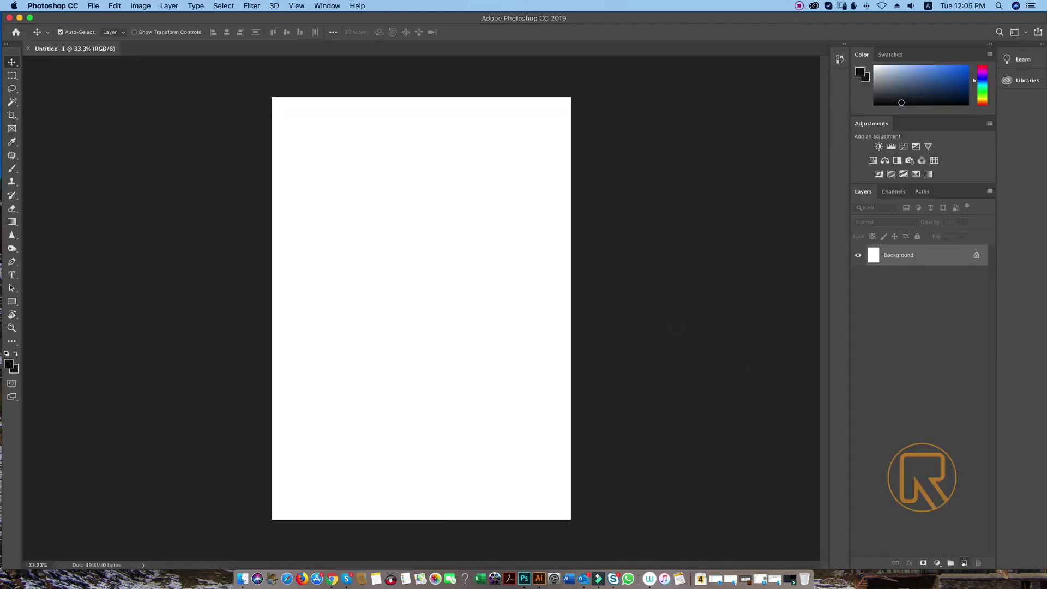
Add a new layer and draw a large square selection in the upper middle of the page.
left_click(965, 563)
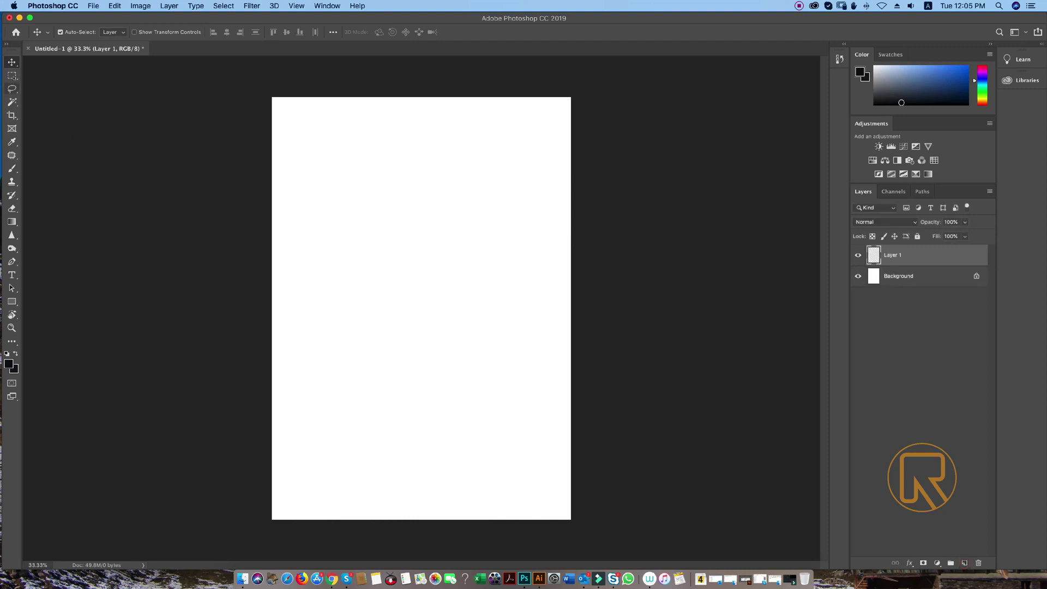
left_click(12, 75)
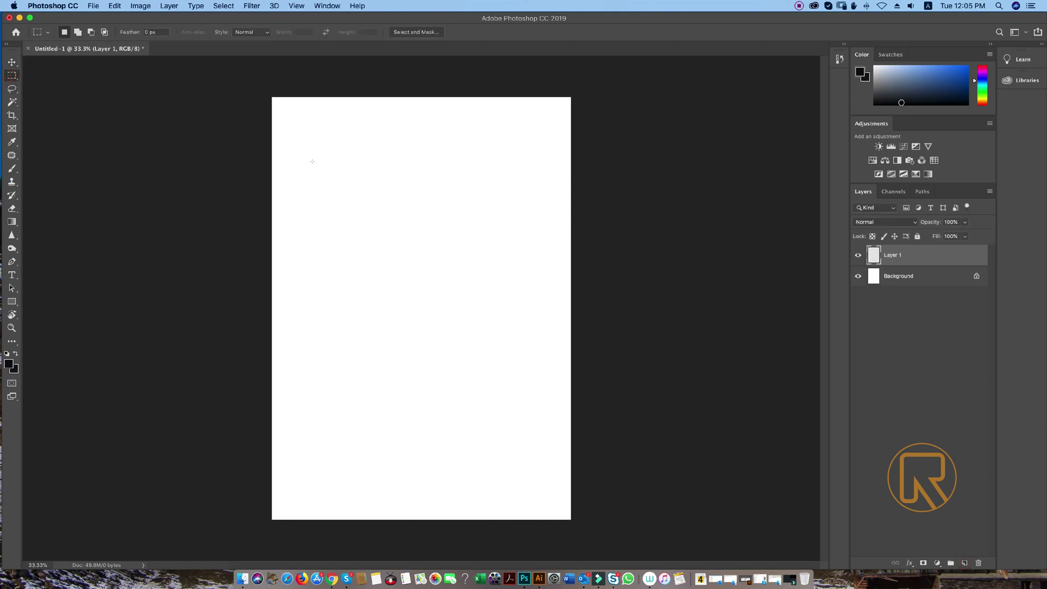
left_click_drag(303, 162, 537, 419)
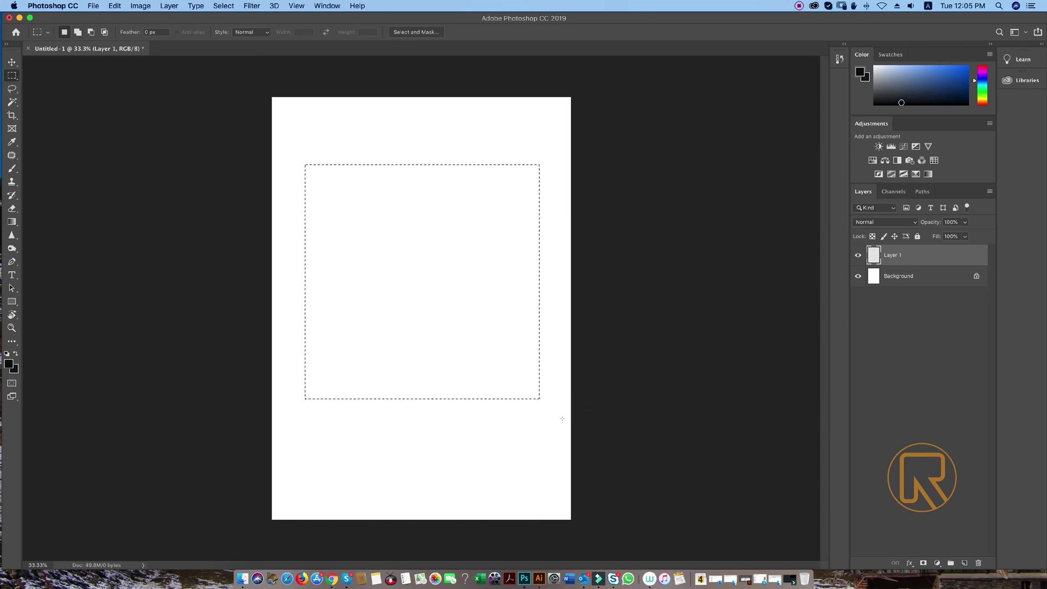
Set the foreground color to light grey b1b2b3, fill the square selection with it and deselect.
key("alt")
left_click(8, 363)
type("cccccc")
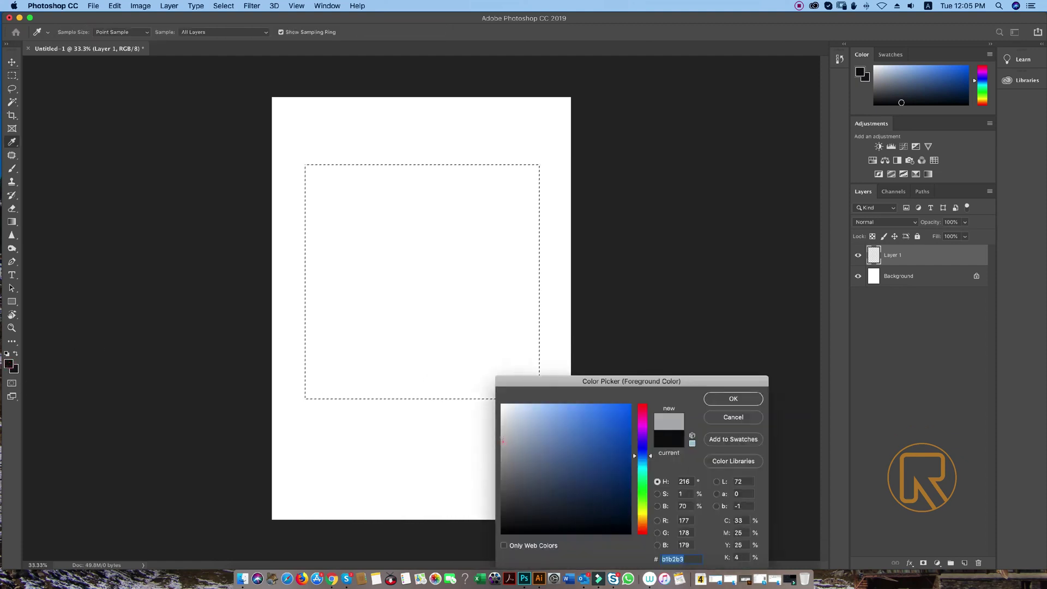
key("Return")
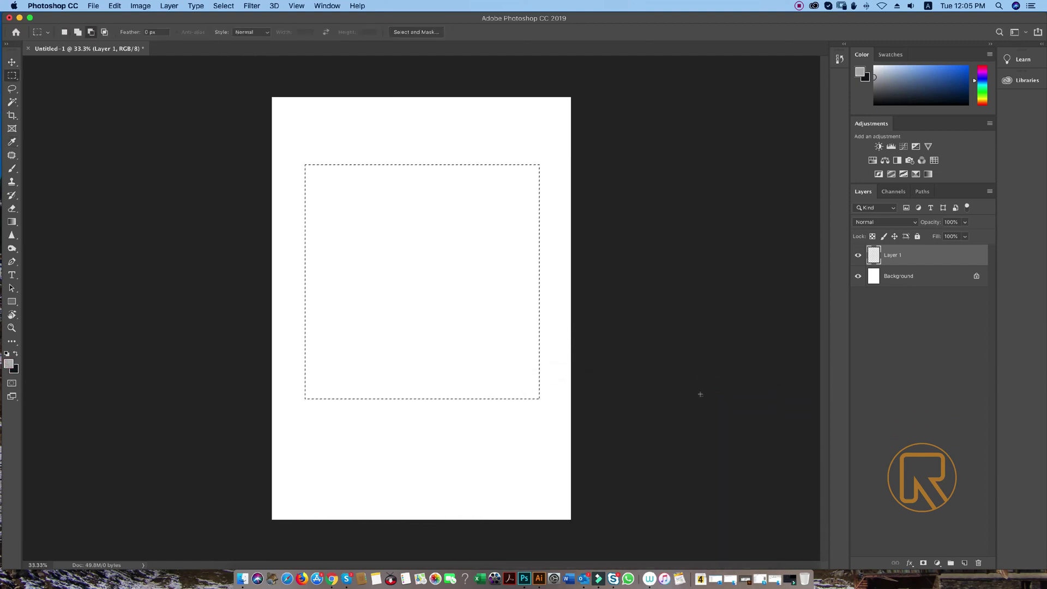
key("alt+BackSpace")
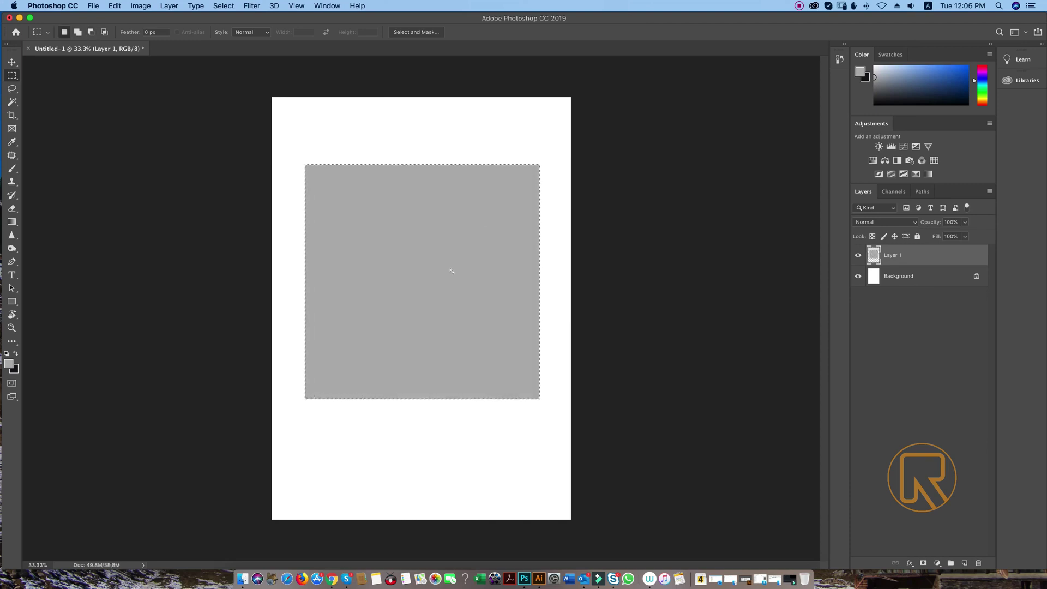
left_click(186, 167)
Show the rulers and place guides along the left and top edges of the grey square.
key("r")
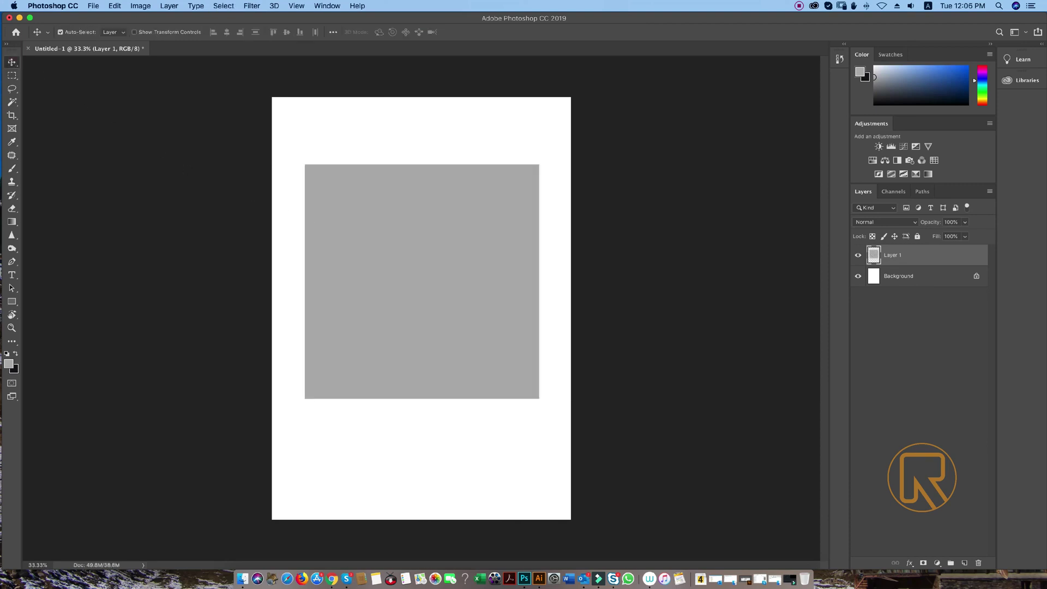
key("super+r")
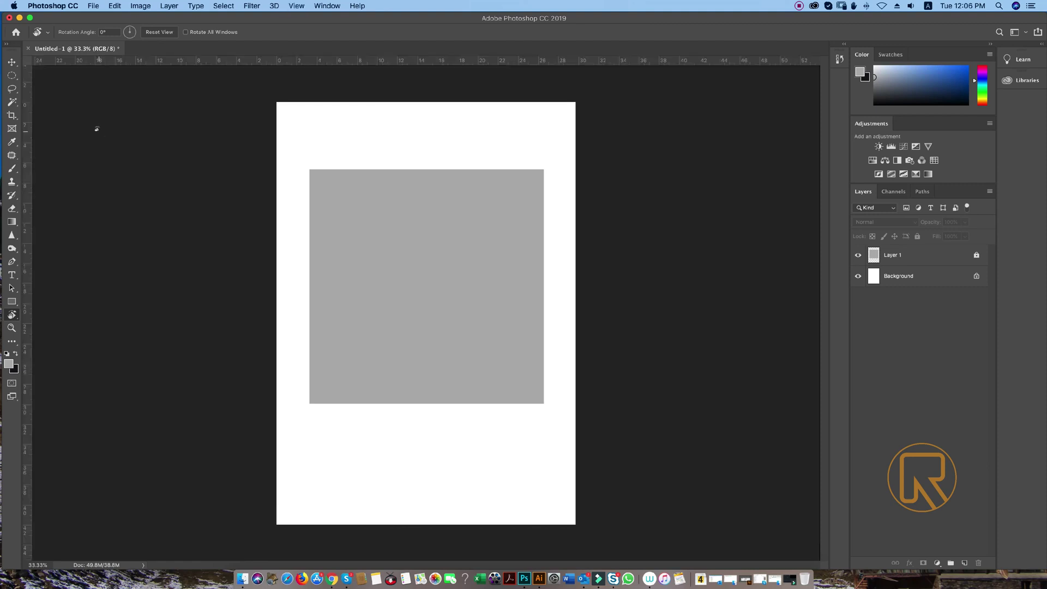
key("v")
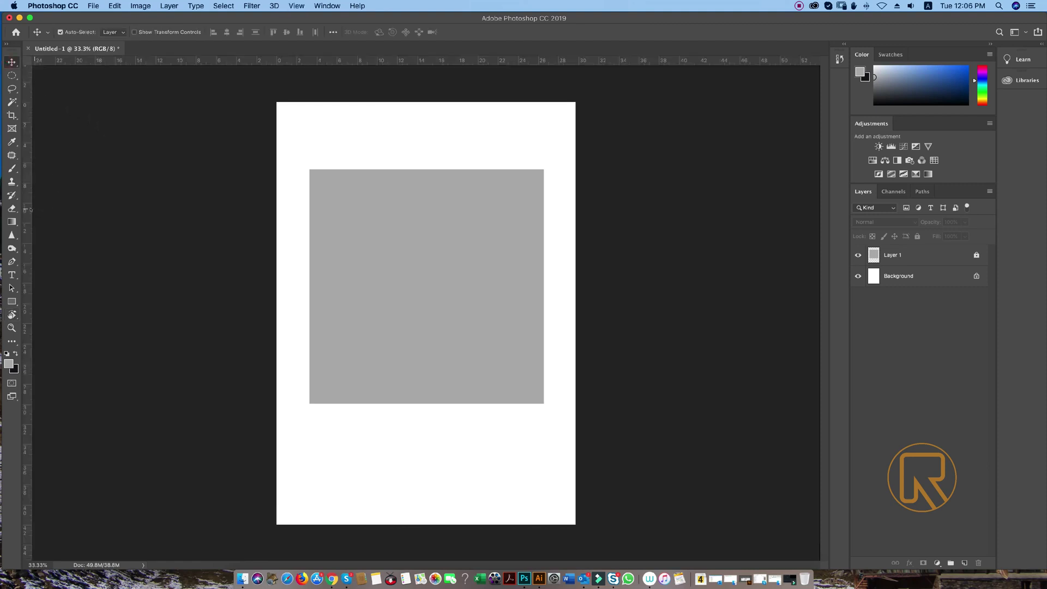
left_click_drag(30, 209, 308, 224)
scroll(415, 334, "up", 1)
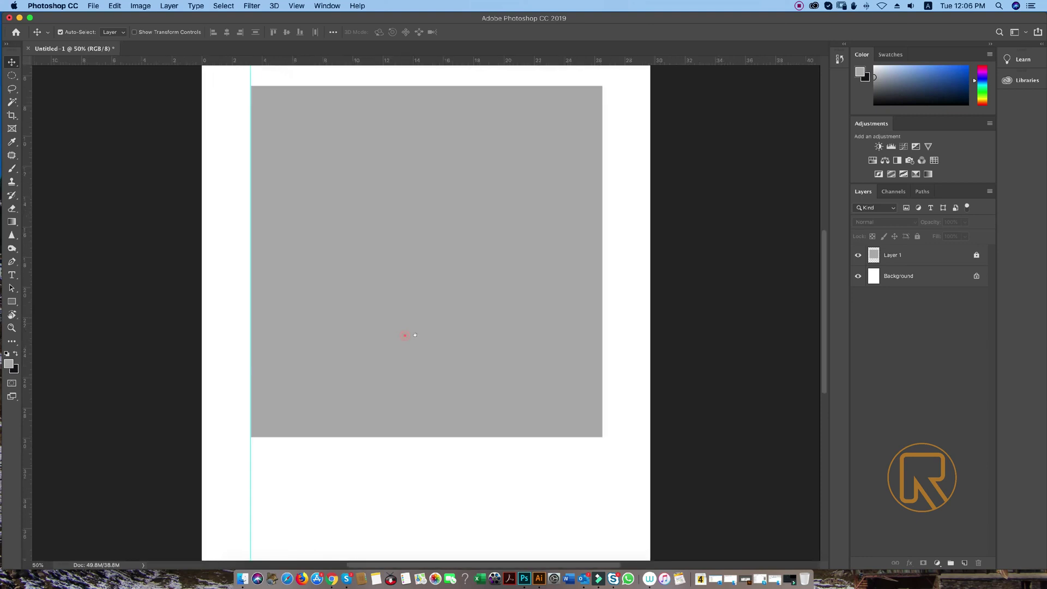
scroll(384, 264, "up", 2)
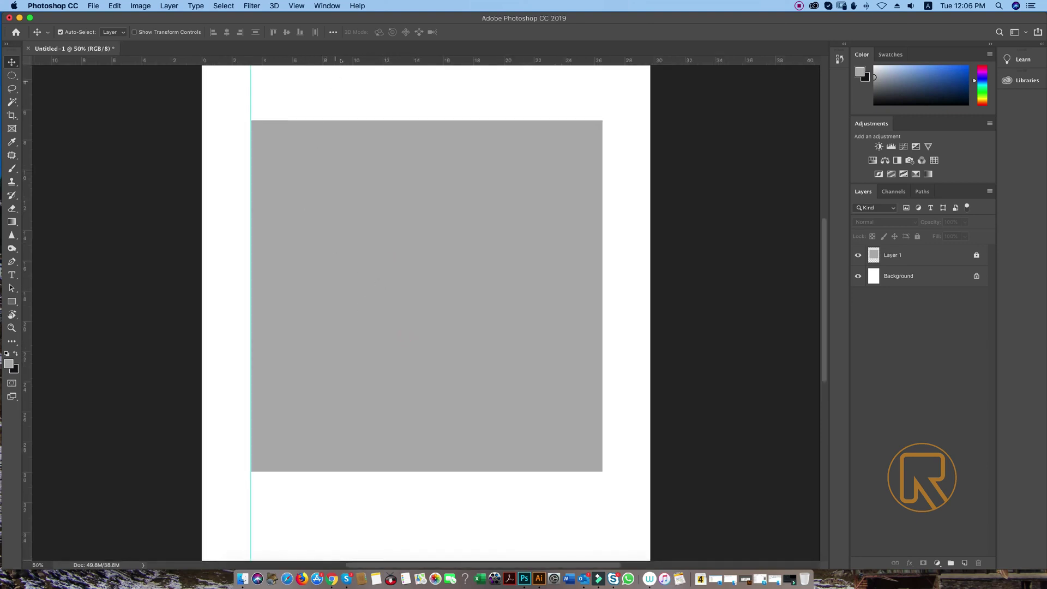
left_click_drag(346, 64, 362, 120)
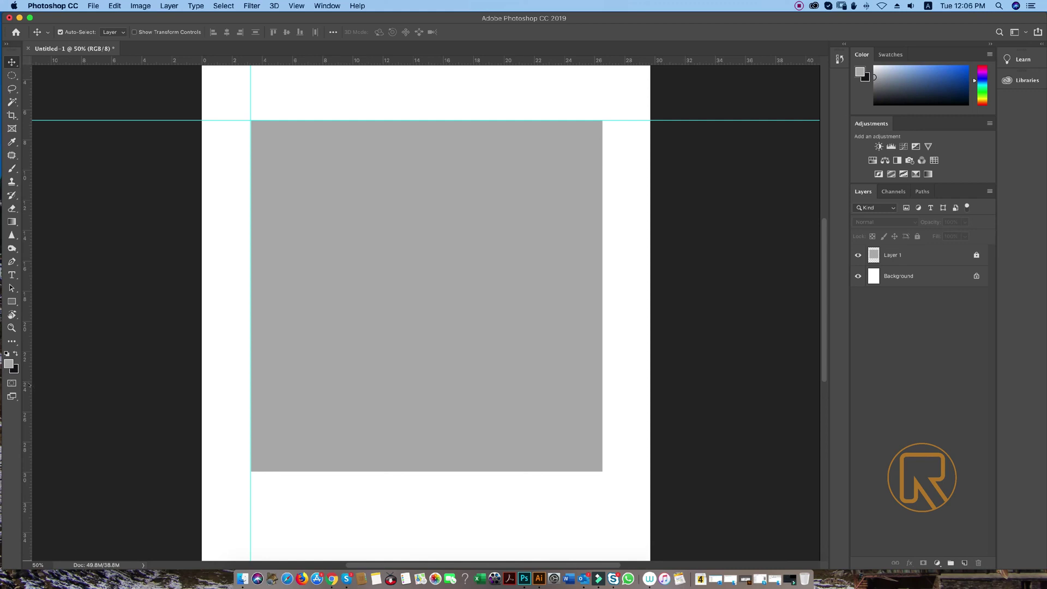
Place a vertical guide on the grey square's right edge and realign the left guide exactly with the left edge.
left_click_drag(25, 376, 627, 389)
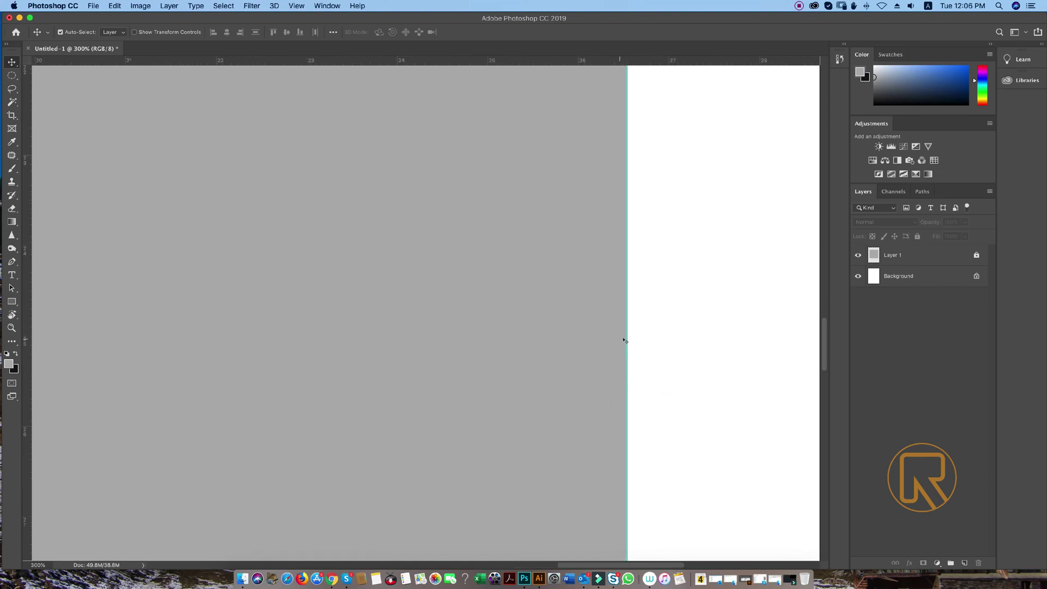
left_click_drag(625, 339, 626, 338)
scroll(601, 396, "down", 5)
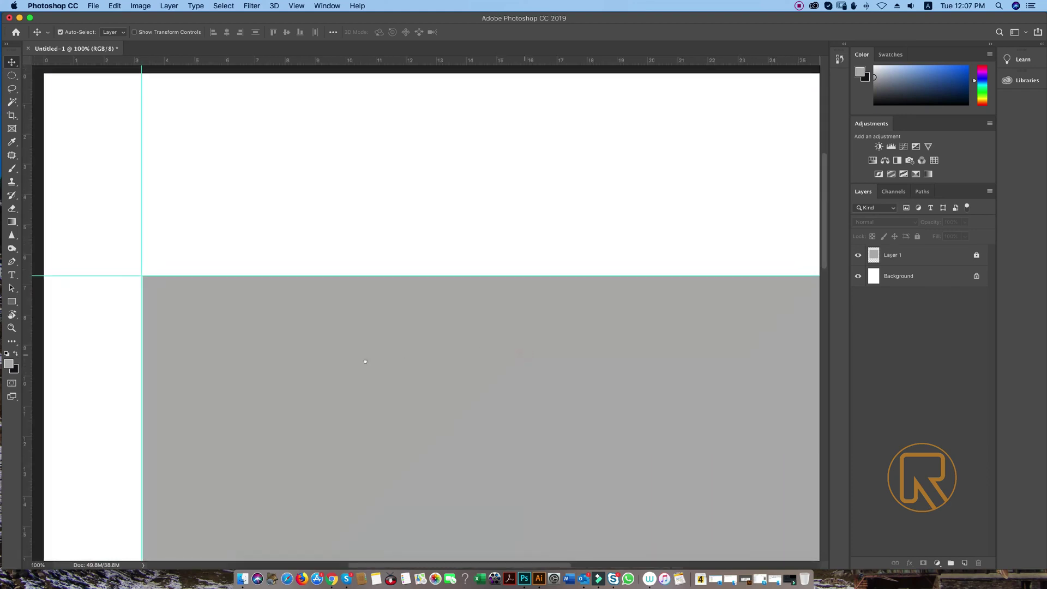
scroll(265, 346, "up", 5)
scroll(265, 345, "left", 5)
scroll(265, 345, "up", 2)
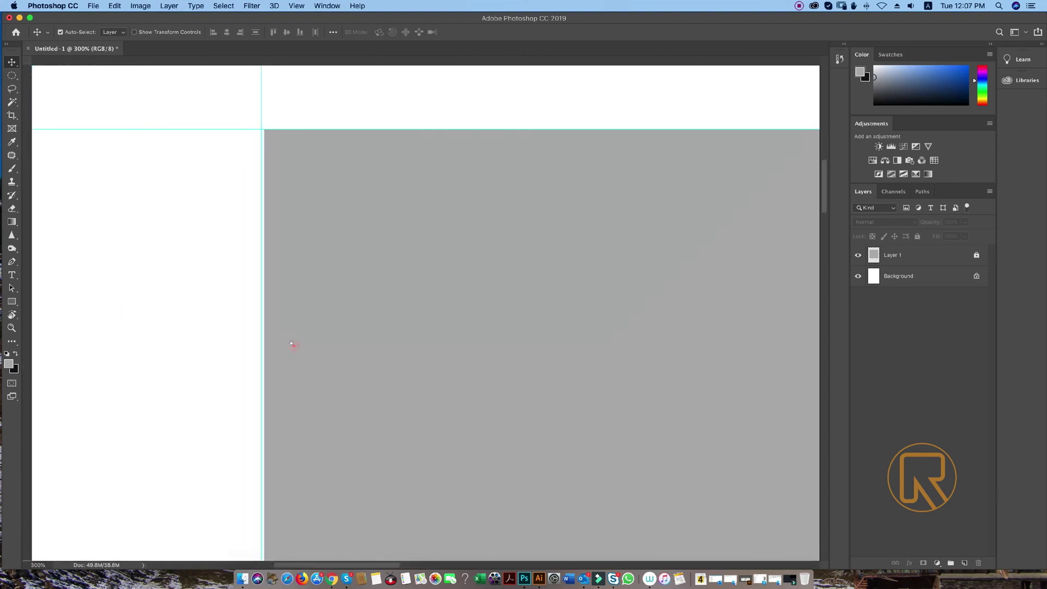
left_click_drag(261, 376, 263, 374)
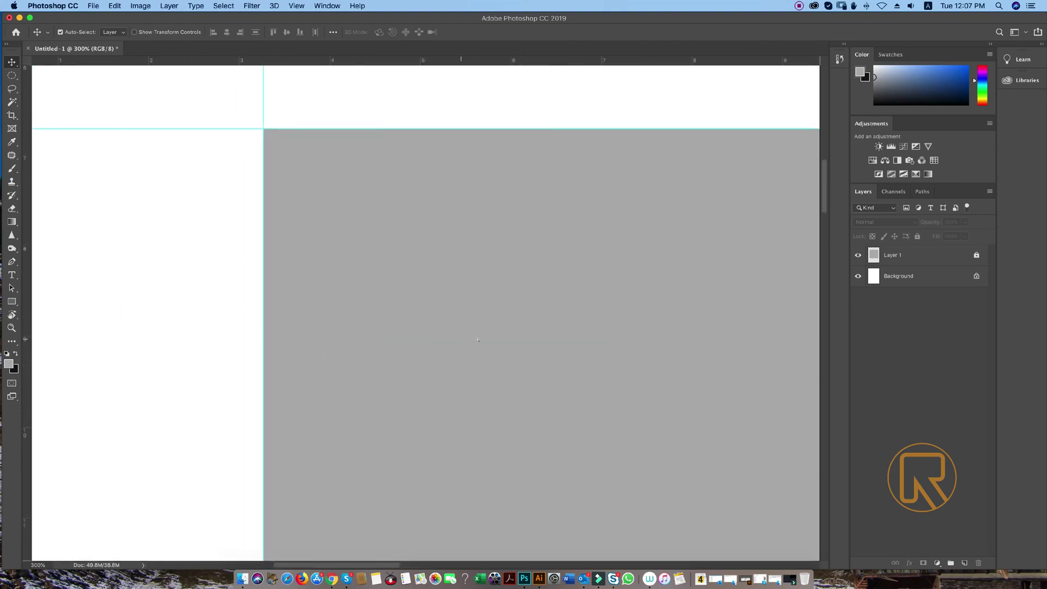
Place a horizontal guide along the bottom edge of the grey square.
key("super+minus")
key("super+minus")
key("super+minus")
key("super+minus")
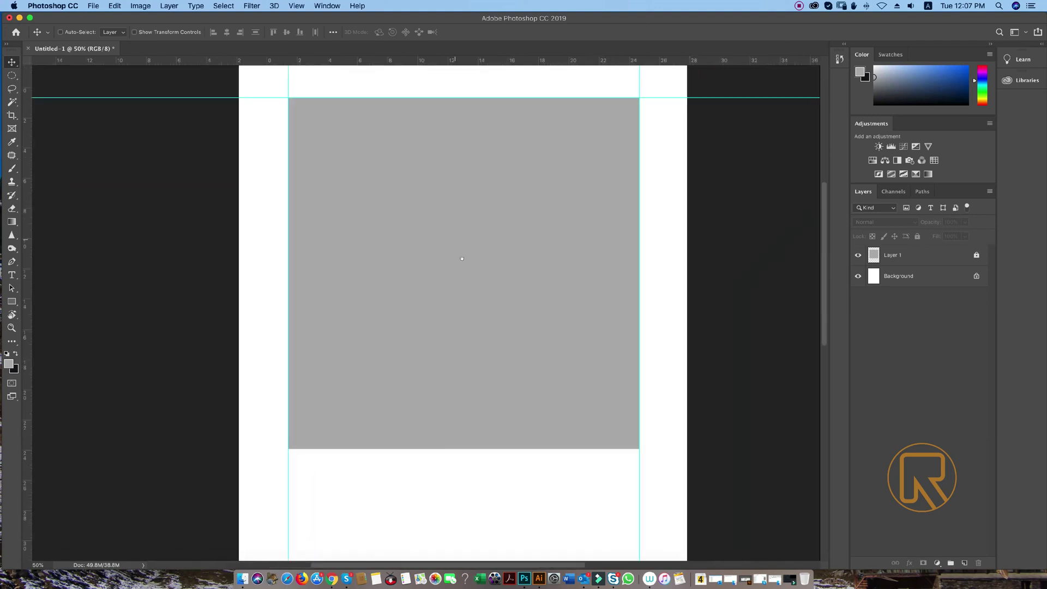
scroll(462, 259, "down", 2)
left_click_drag(450, 64, 453, 413)
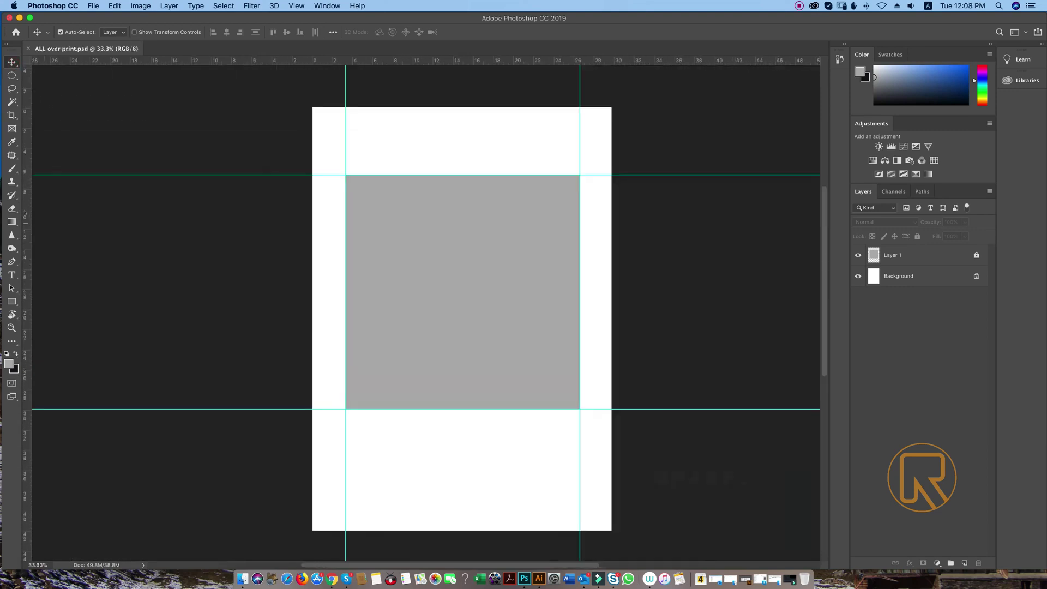
Extend the canvas beyond all four sides of the page with the Crop tool, to about 45.9 cm high.
left_click(11, 115)
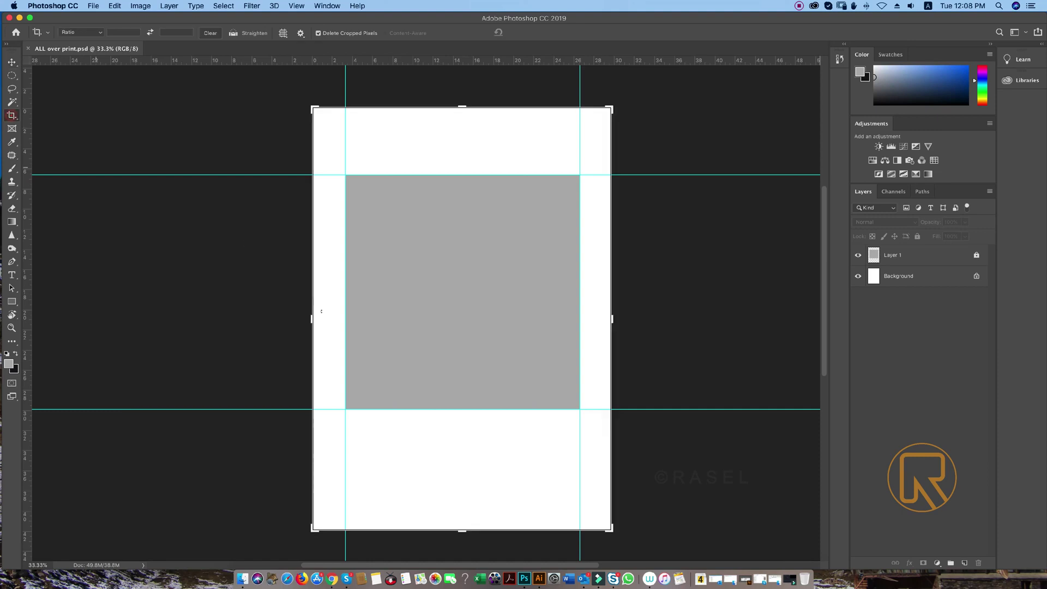
left_click_drag(308, 317, 252, 313)
left_click_drag(599, 311, 623, 312)
left_click_drag(426, 101, 425, 83)
left_click_drag(426, 536, 426, 545)
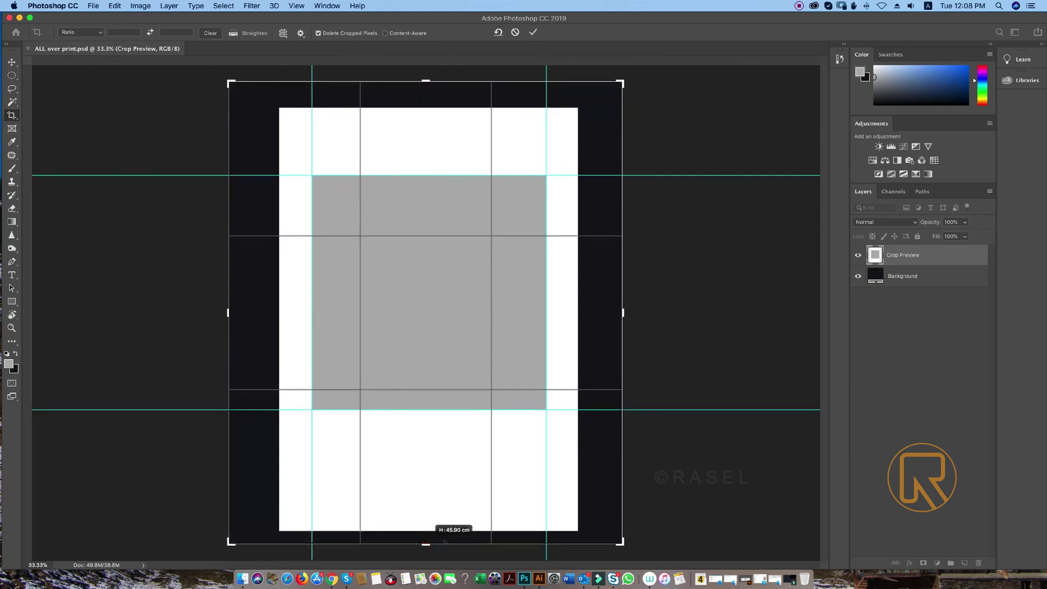
key("Escape")
key("v")
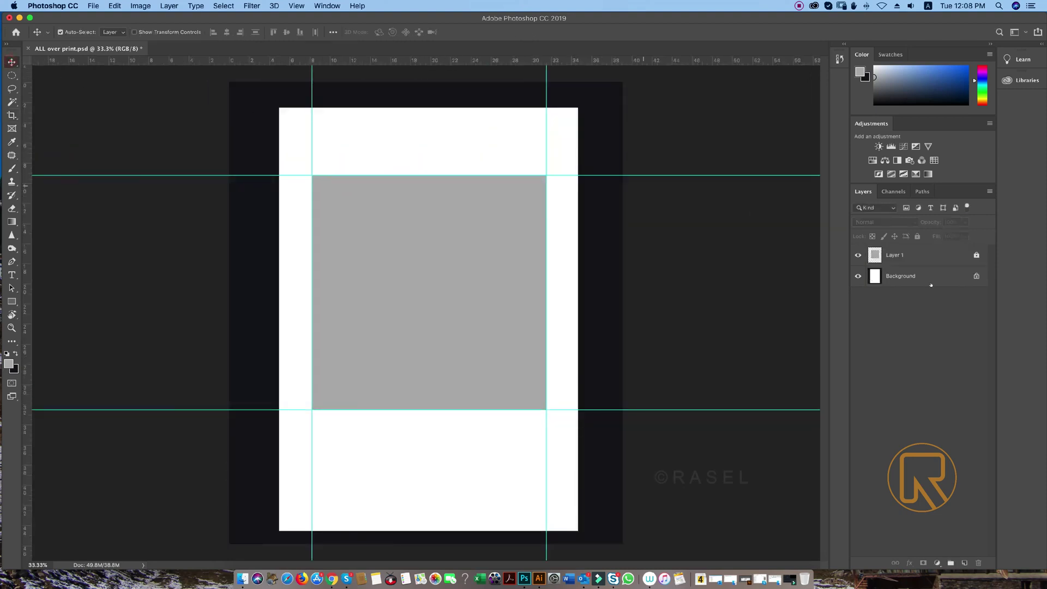
Convert the Background to a regular layer, give it a white Color Overlay at 100% opacity and save the file.
left_click(961, 278)
double_click(960, 280)
left_click(527, 465)
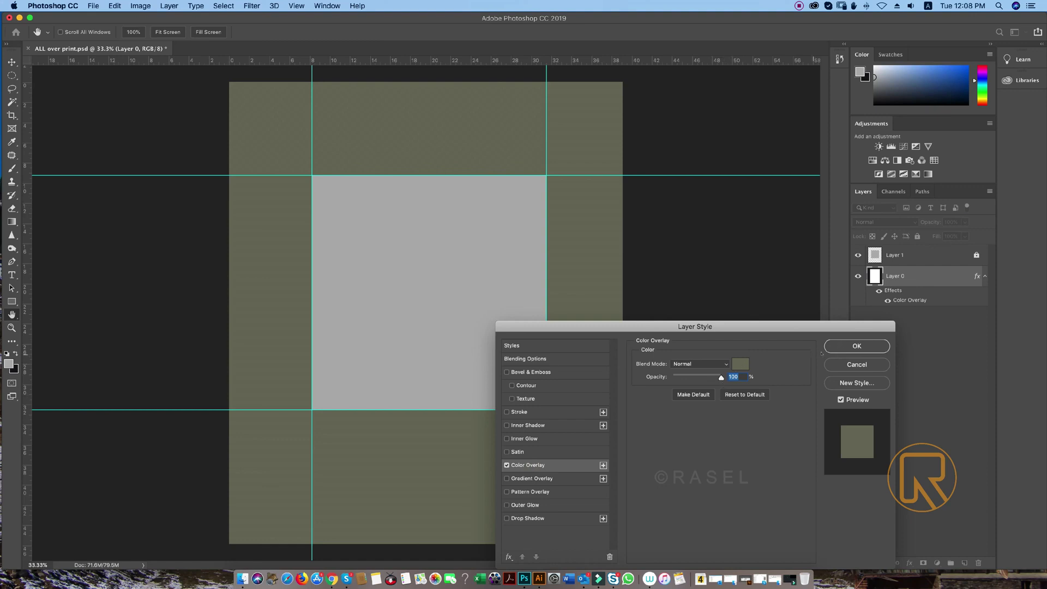
left_click(740, 364)
left_click(503, 404)
left_click(732, 398)
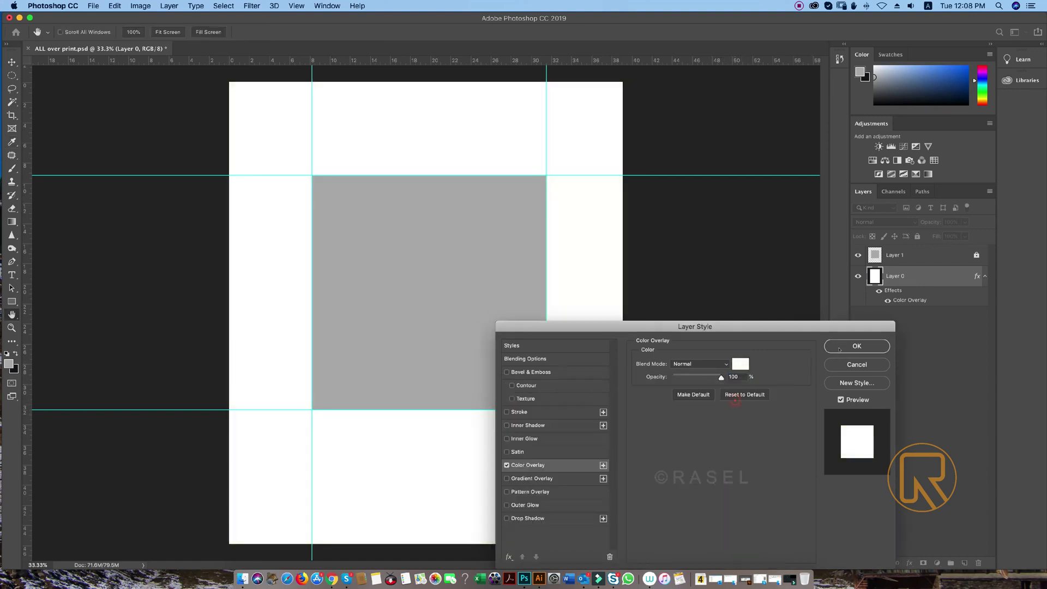
left_click(857, 346)
key("super+s")
Rename the white bottom layer as Backround and the grey square's layer as BASE.
left_click(900, 255)
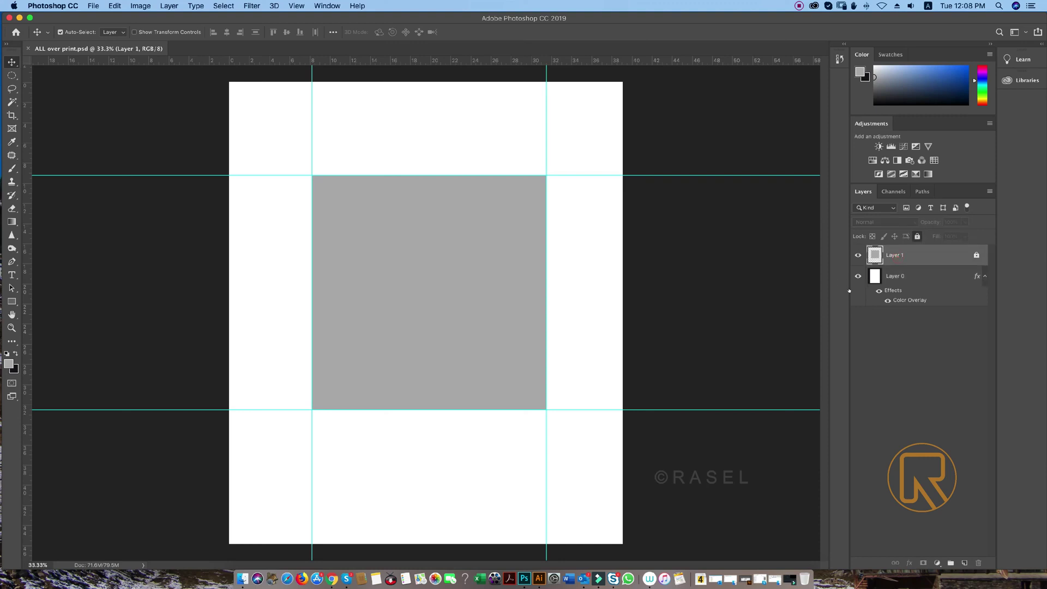
left_click(917, 276)
type("Ba")
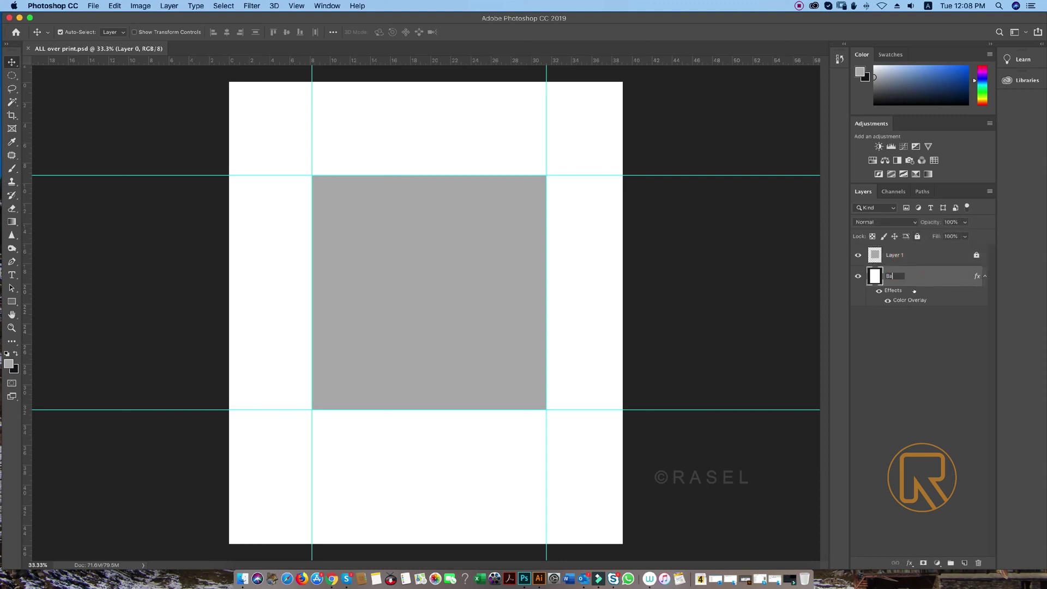
type("ckround")
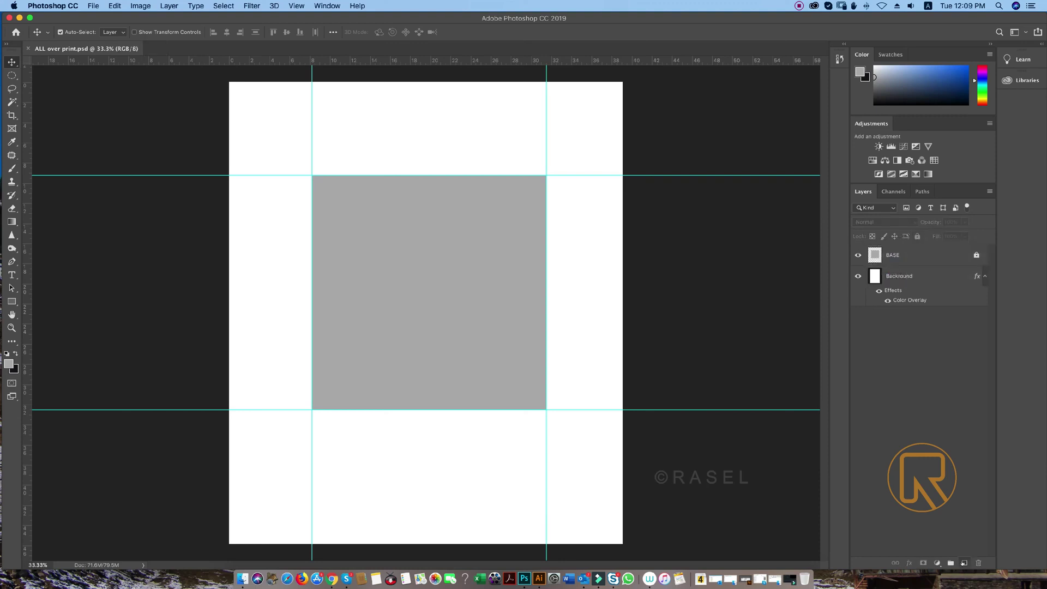
On a new layer, draw a circular selection near the grey square's centre, fill it with black and deselect.
left_click(964, 563)
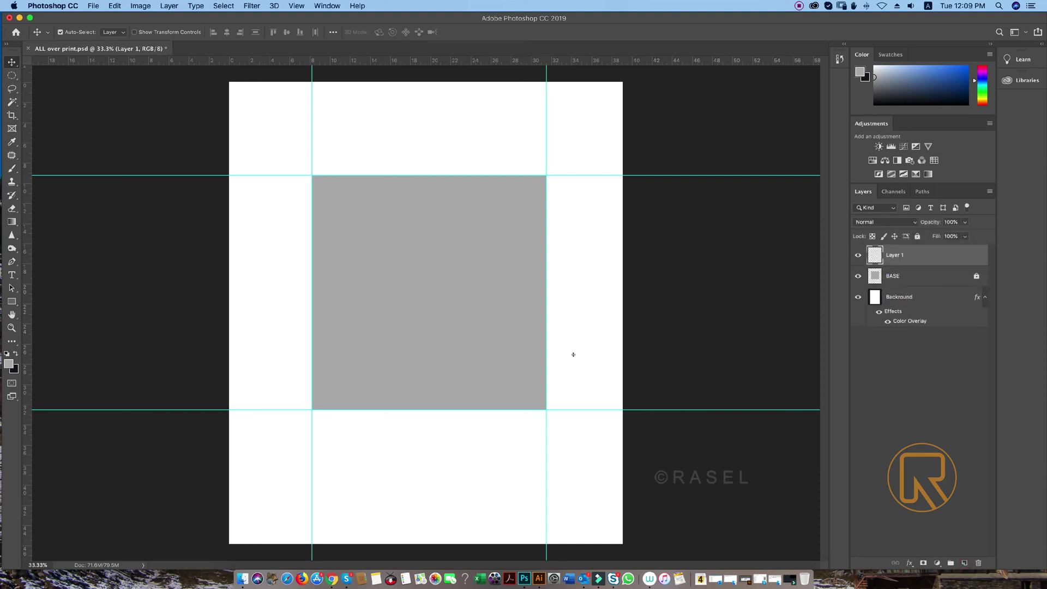
key("m")
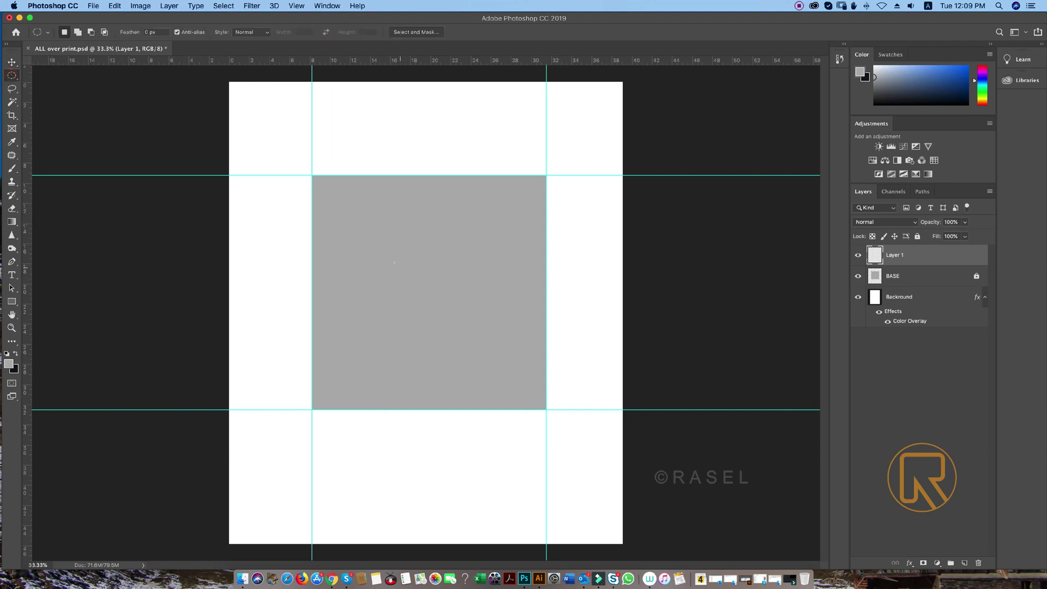
left_click_drag(395, 263, 457, 330)
key("x")
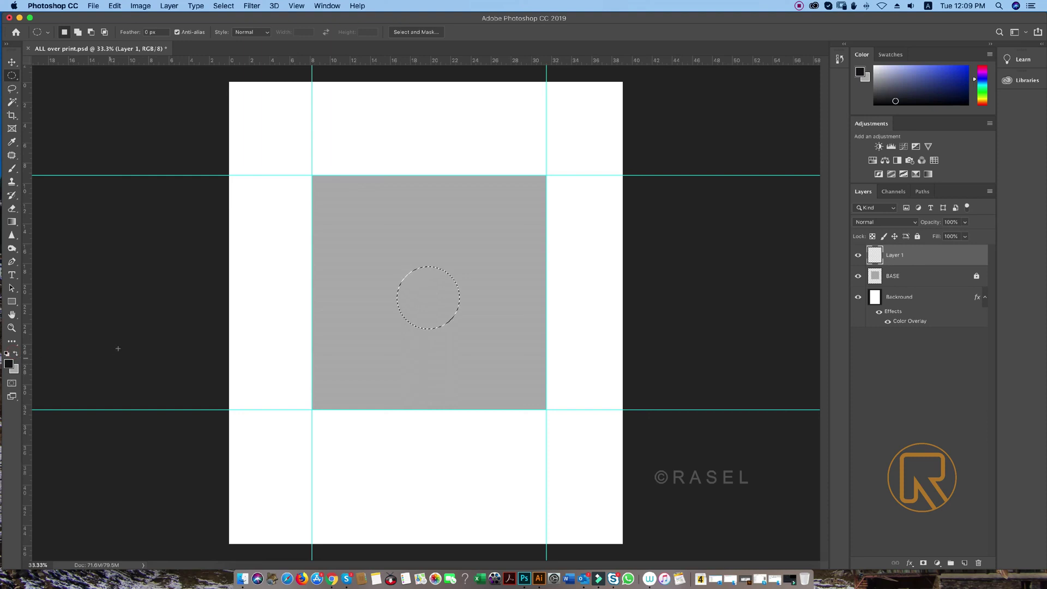
key("alt+BackSpace")
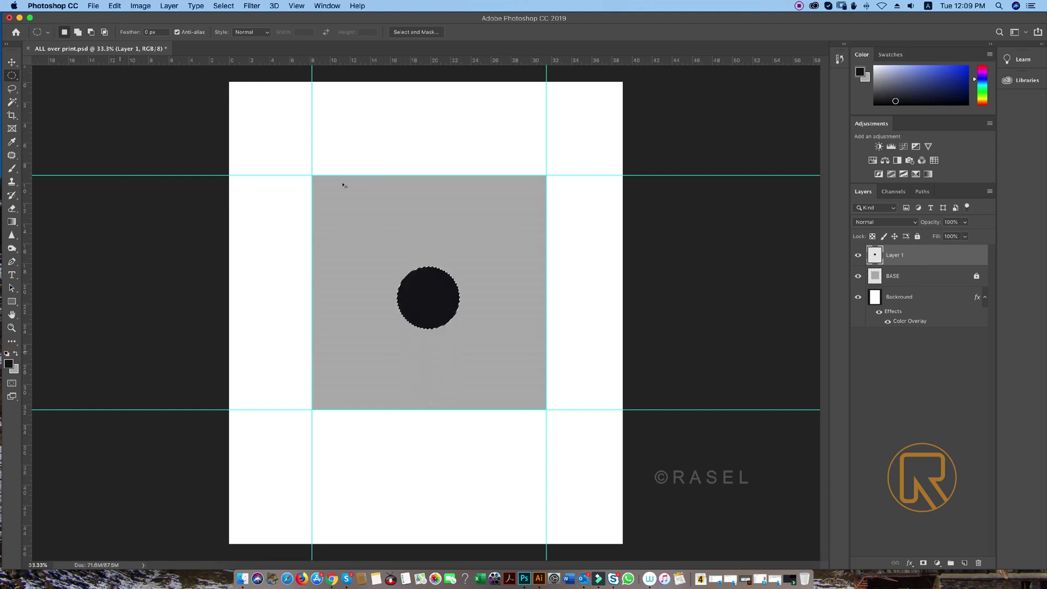
key("super+d")
key("v")
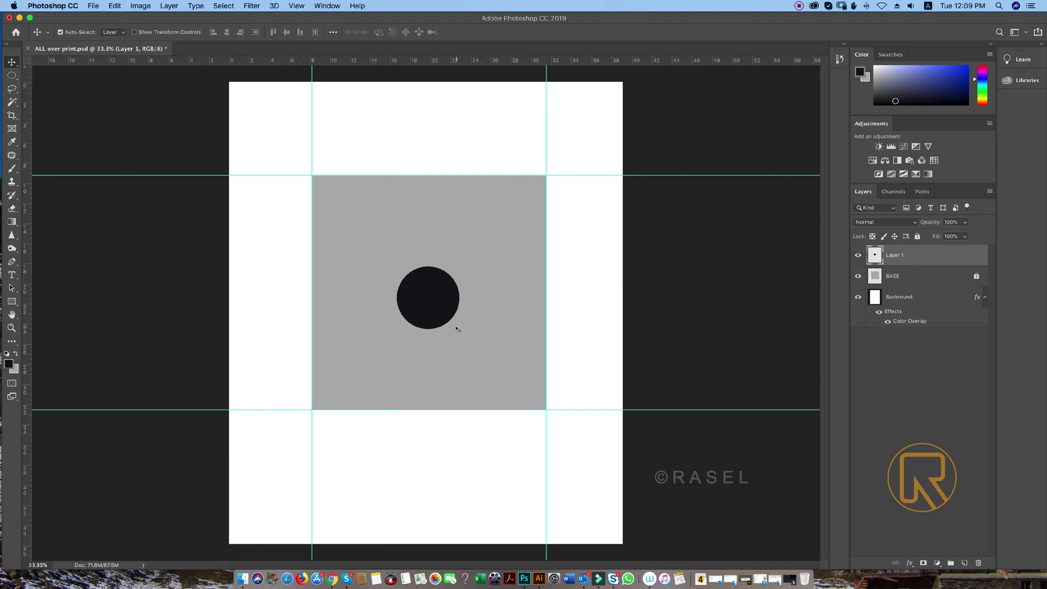
Duplicate the black circle's layer and move the copy horizontally so its centre lies on the grey square's left edge.
key("super+j")
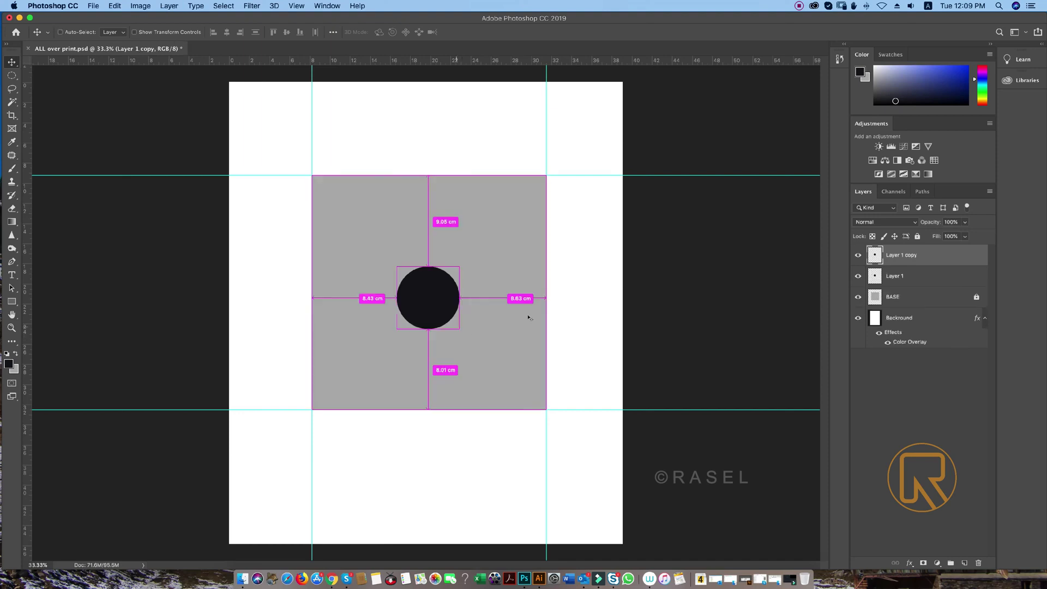
key("super+t")
left_click_drag(404, 305, 288, 305)
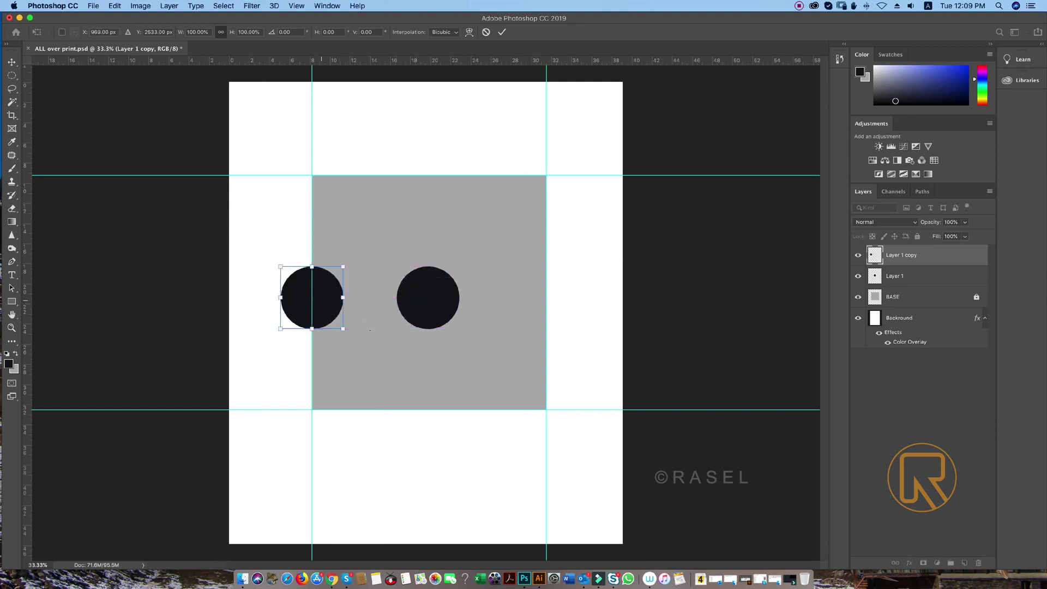
key("Return")
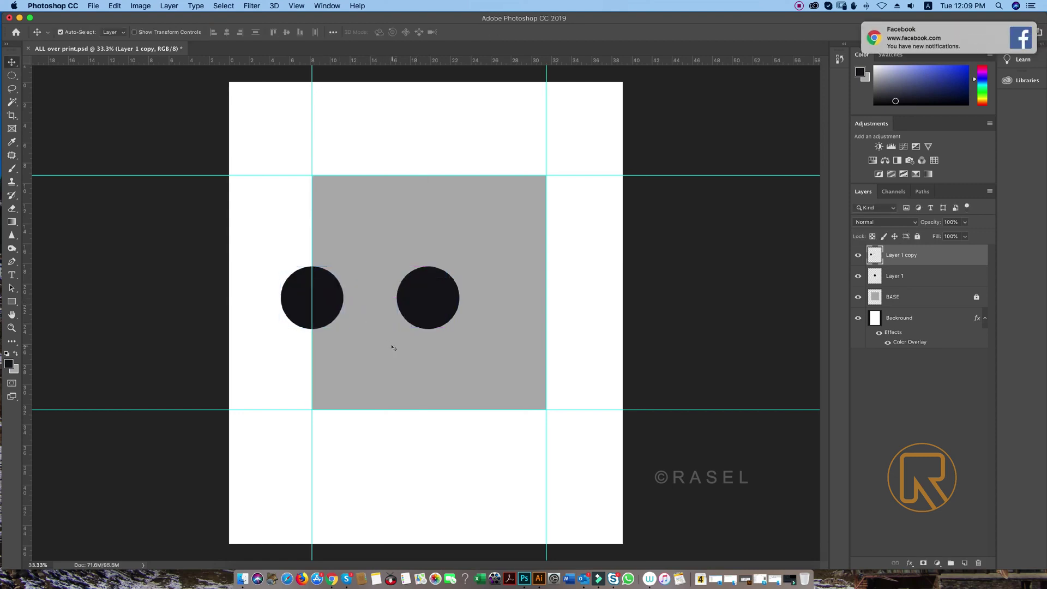
Select the half circle outside the left guide with a rectangular marquee, move it inside the square's right edge and deselect.
left_click(11, 75)
left_click(73, 74)
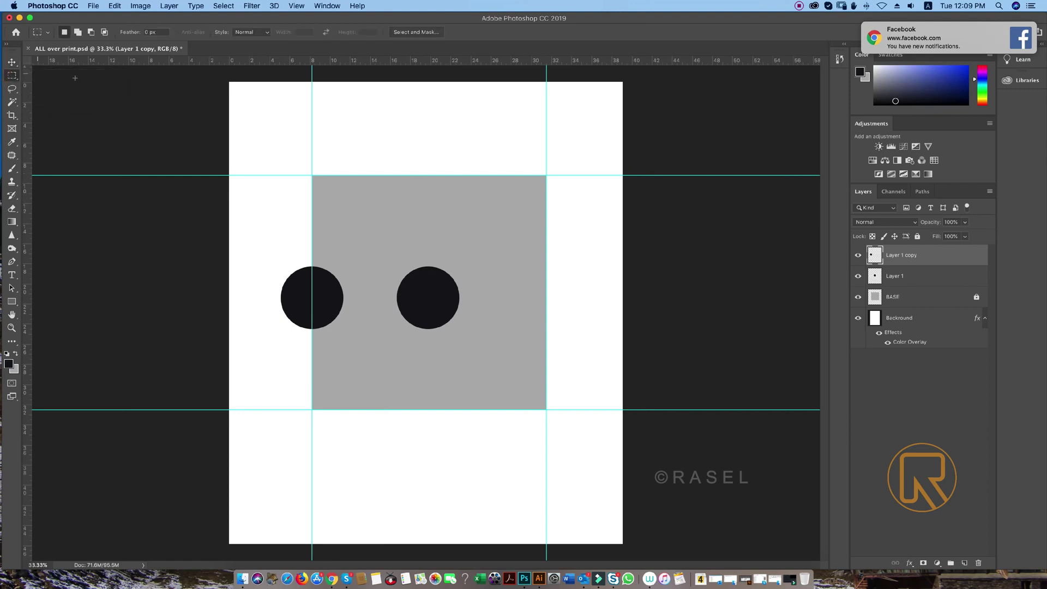
left_click_drag(265, 242, 312, 360)
key("v")
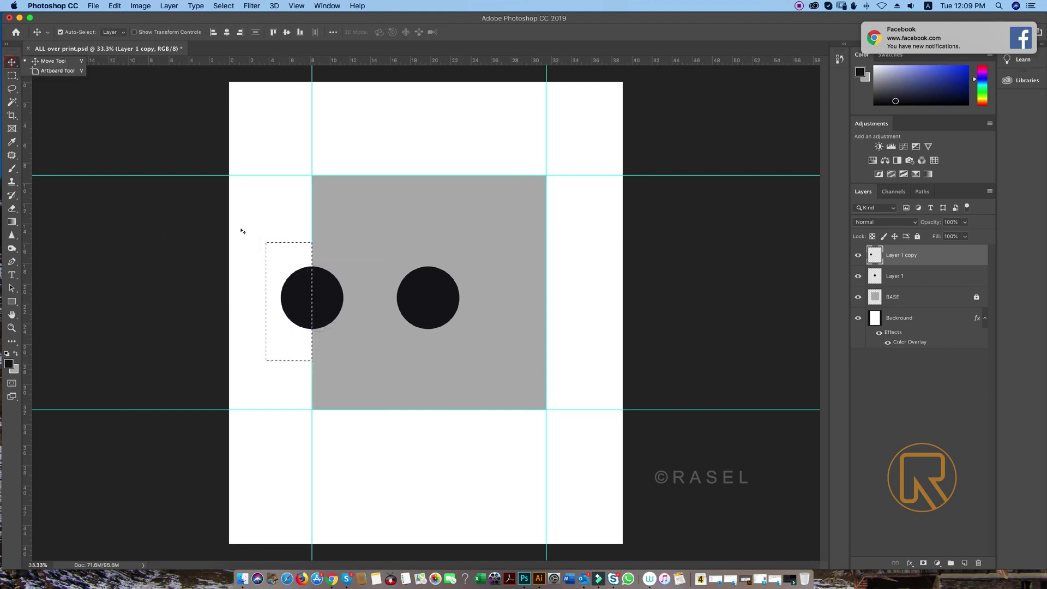
left_click_drag(294, 303, 536, 346)
key("super+d")
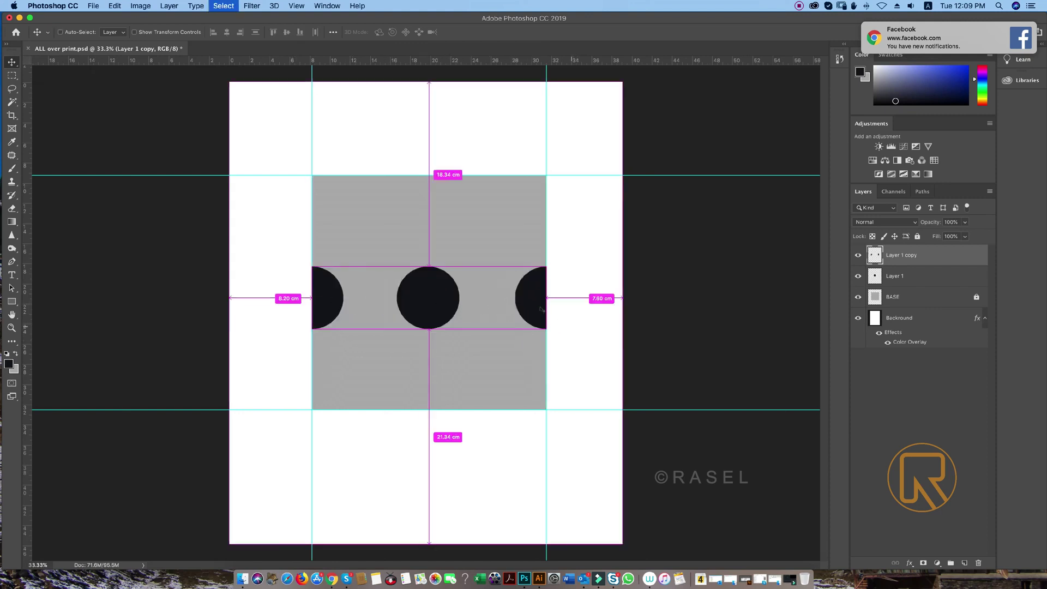
left_click(145, 126)
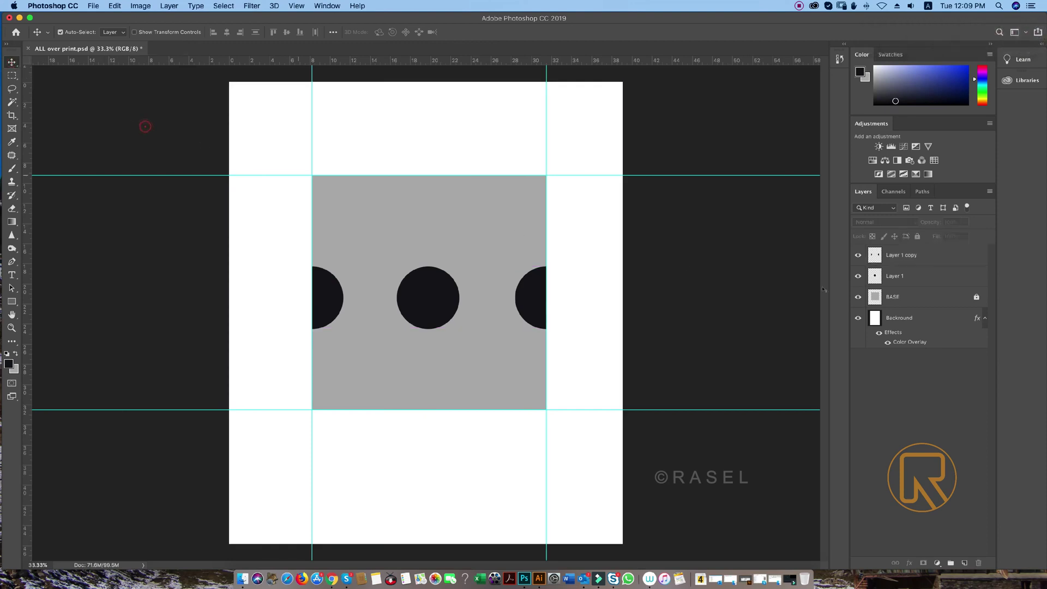
Duplicate the layer with the left and right half circles and rotate the copy to -90°.
left_click(858, 255)
left_click(858, 255)
left_click(869, 278)
left_click(858, 255)
left_click(857, 256)
left_click(919, 256)
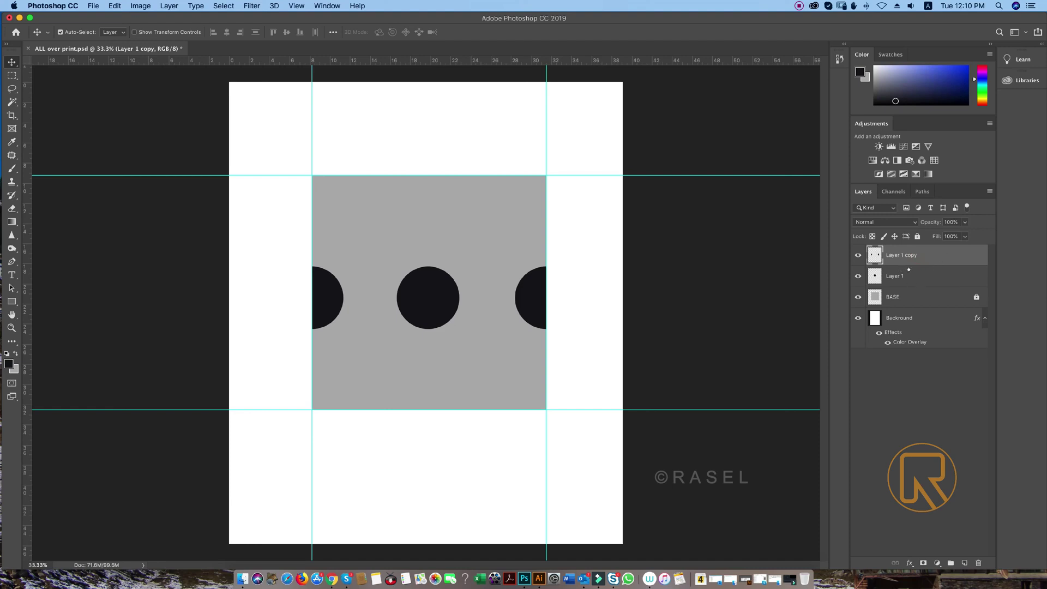
key("super+j")
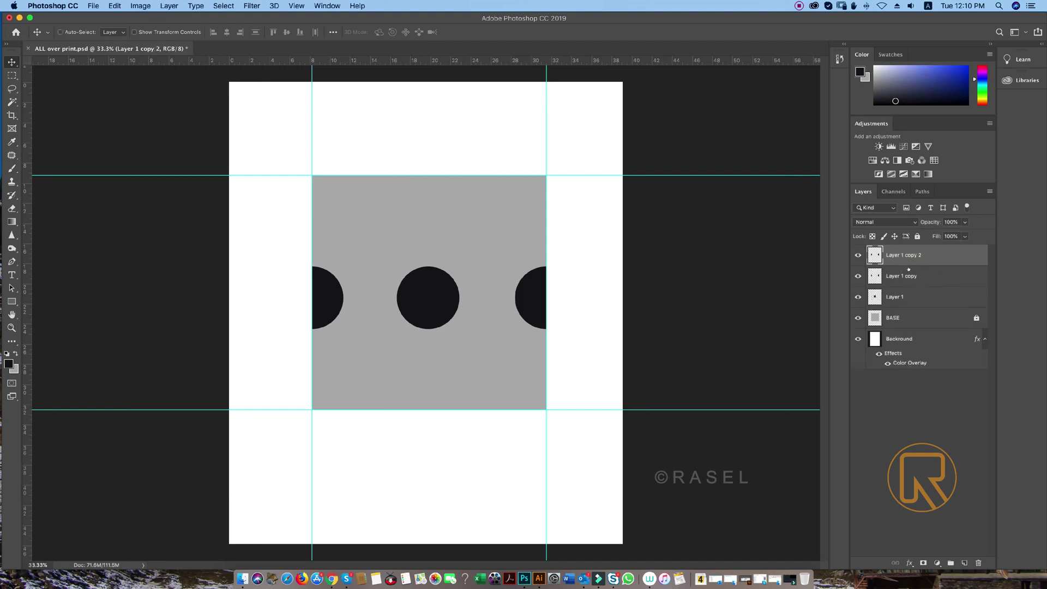
key("super+t")
left_click_drag(557, 333, 471, 202)
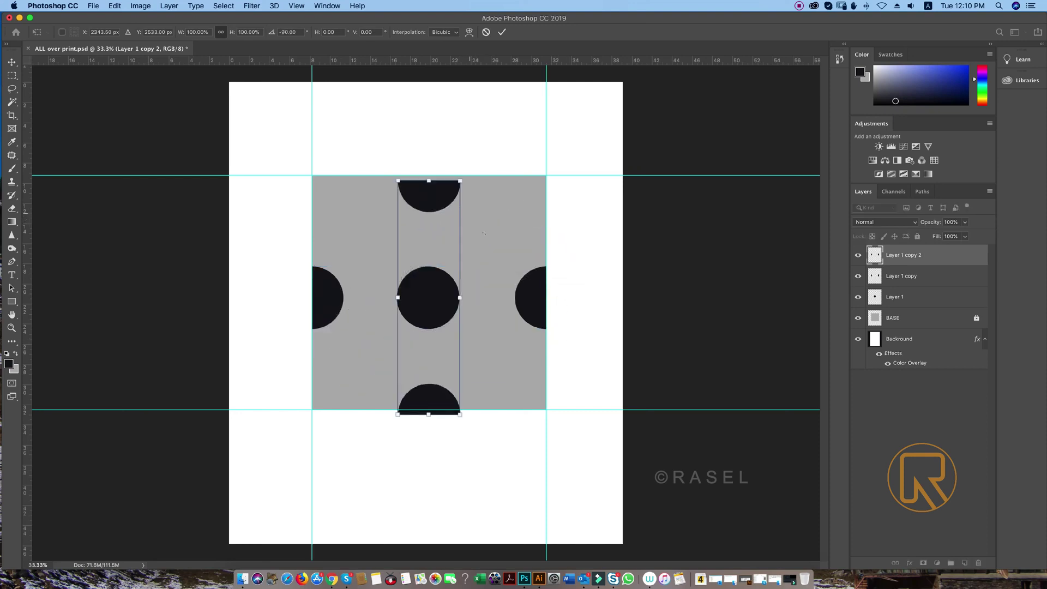
Nudge the rotated half circles up to Y 2473 px so they meet the square's top and bottom edges.
key("Up")
key("Up")
key("Up")
key("Up")
key("Up")
key("Up")
key("Up")
key("Up")
key("Up")
key("Up")
key("Up")
key("Up")
key("Up")
key("Up")
key("Up")
key("Up")
key("Up")
key("Up")
key("Up")
key("Up")
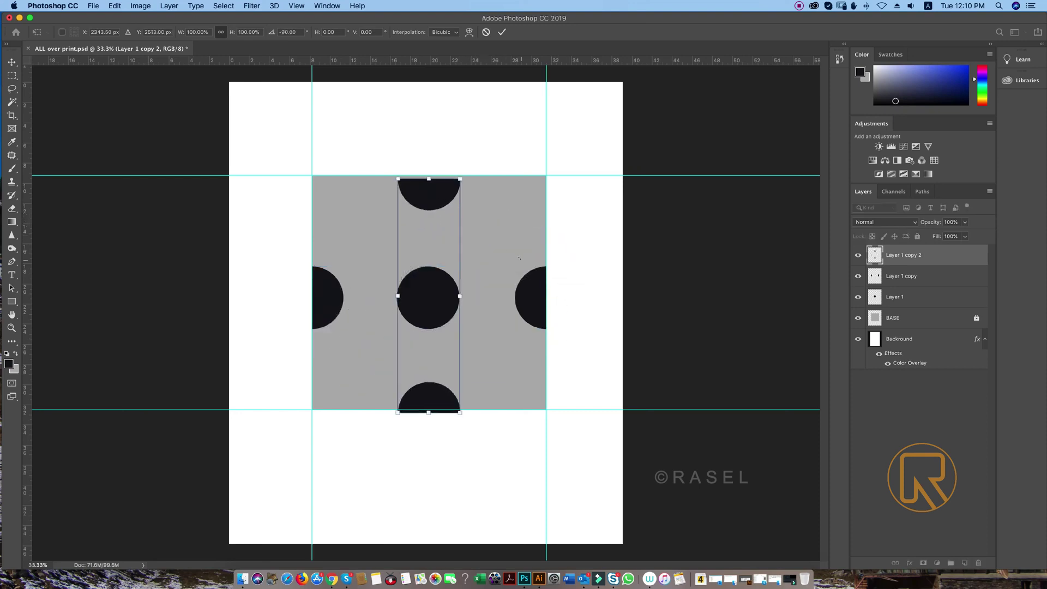
key("Up")
key("Up")
key("Up")
key("Up")
key("Up")
key("Up")
key("Up")
key("Up")
key("Up")
key("Up")
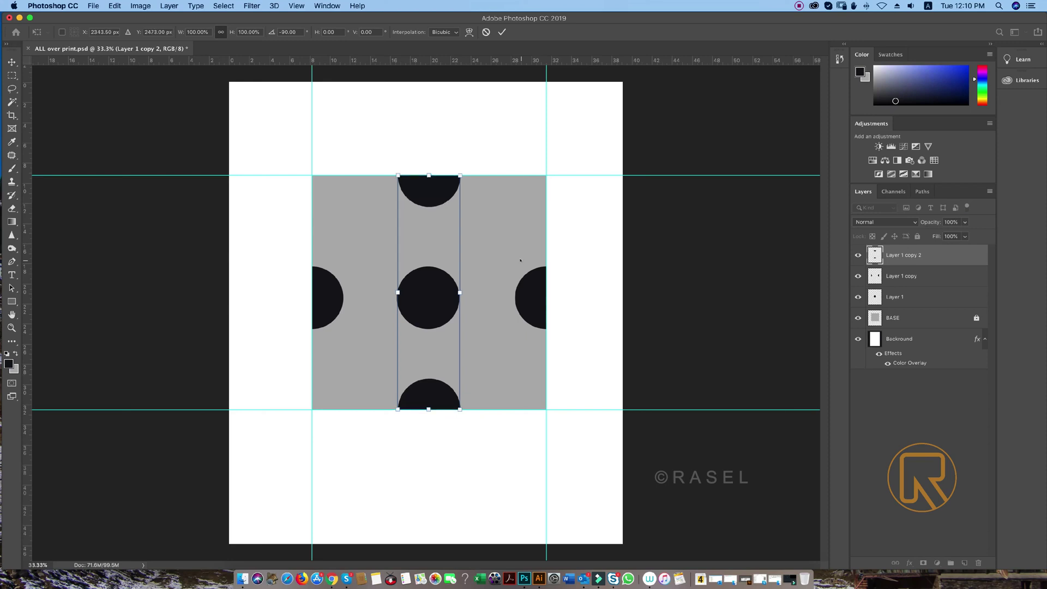
key("Return")
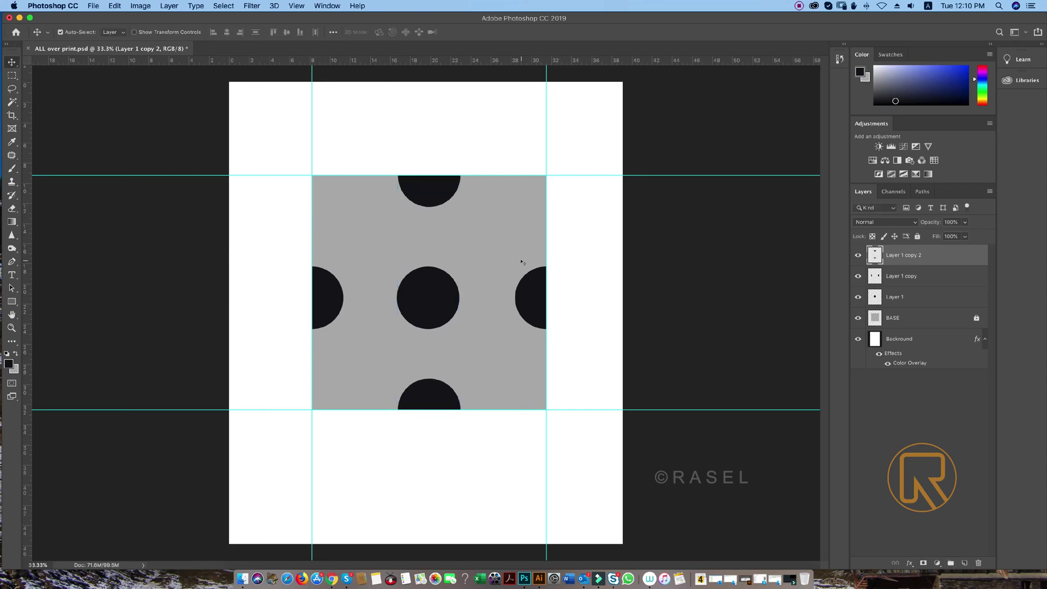
Inspect the bottom half circle's flat edge against the guide up close, and check the whole tile.
left_click(430, 421, "super")
left_click(433, 408, "super")
left_click(428, 389, "super")
left_click(423, 380, "super")
left_click(417, 387, "super")
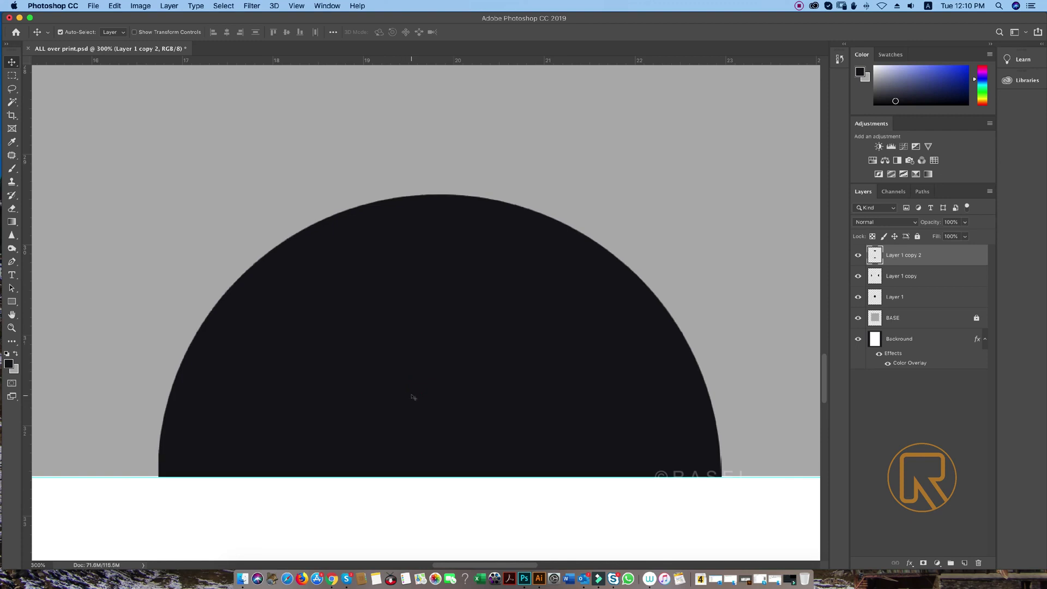
left_click(461, 262, "alt")
left_click(463, 260, "alt")
left_click(463, 259, "alt")
left_click(462, 260, "alt")
left_click_drag(462, 261, 459, 380)
left_click_drag(478, 290, 469, 305)
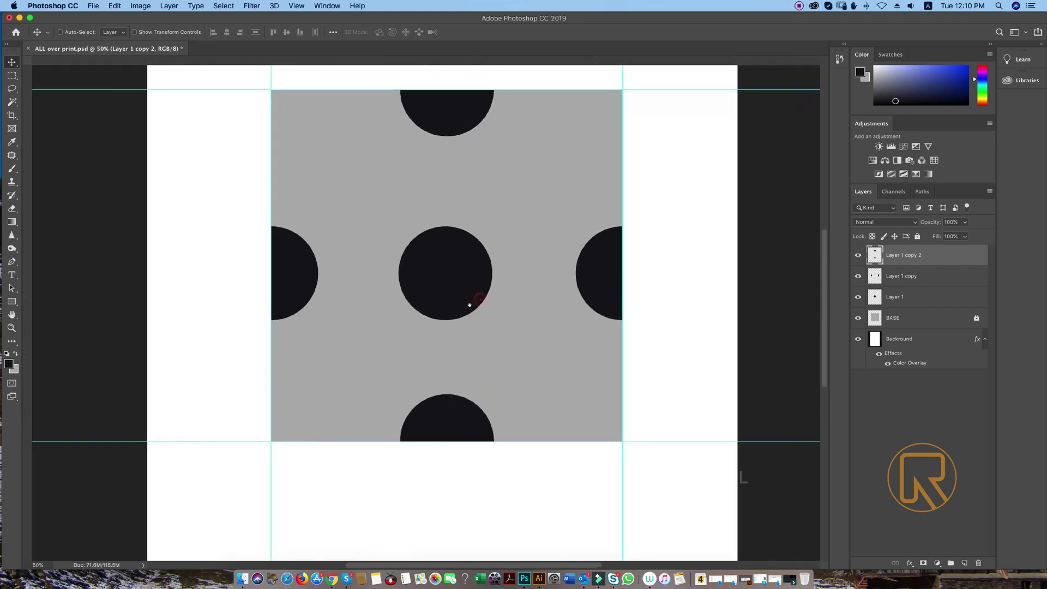
key("super+r")
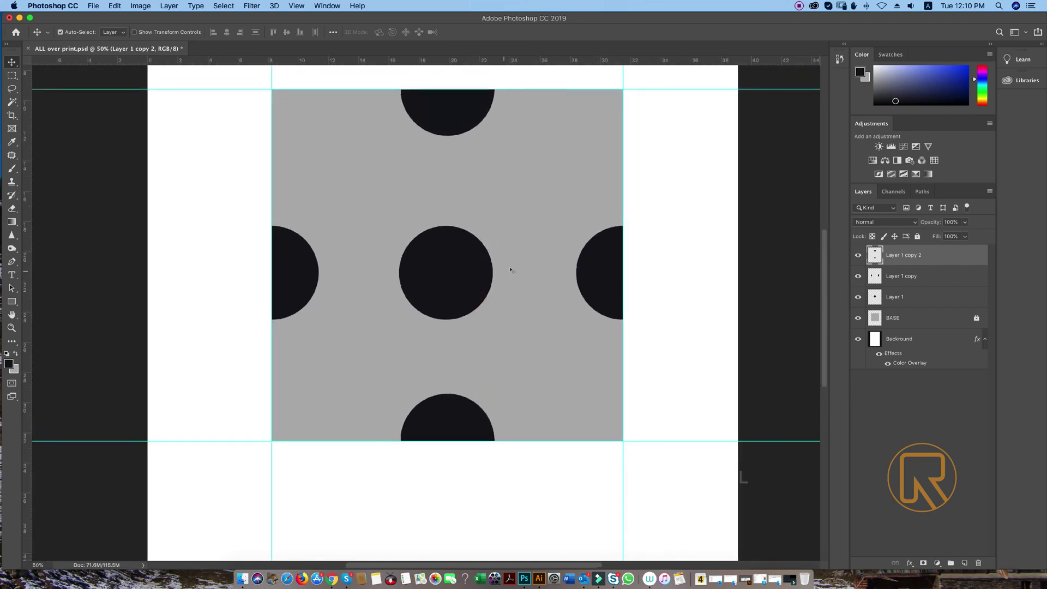
scroll(512, 271, "up", 3)
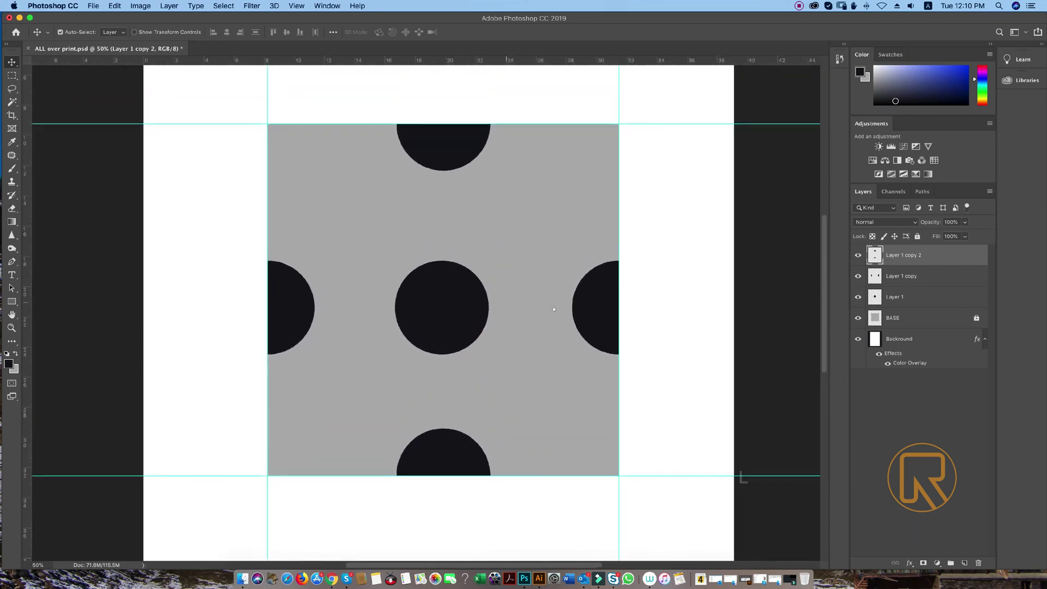
Duplicate the centre circle's layer and place the copy in the upper-left area of the grey square.
left_click(914, 275)
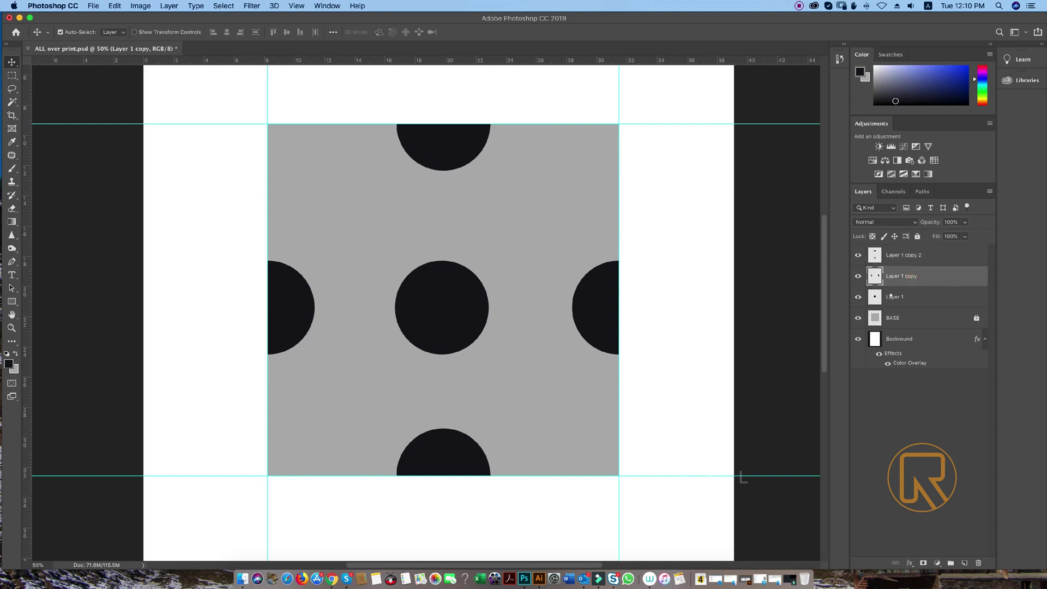
left_click(901, 297)
left_click(858, 297)
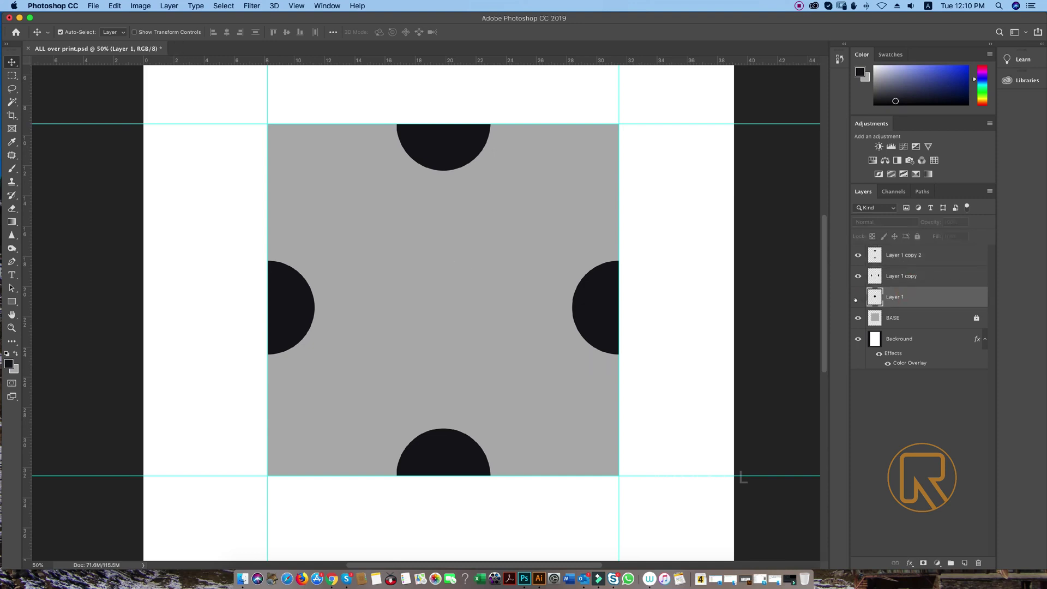
left_click(858, 297)
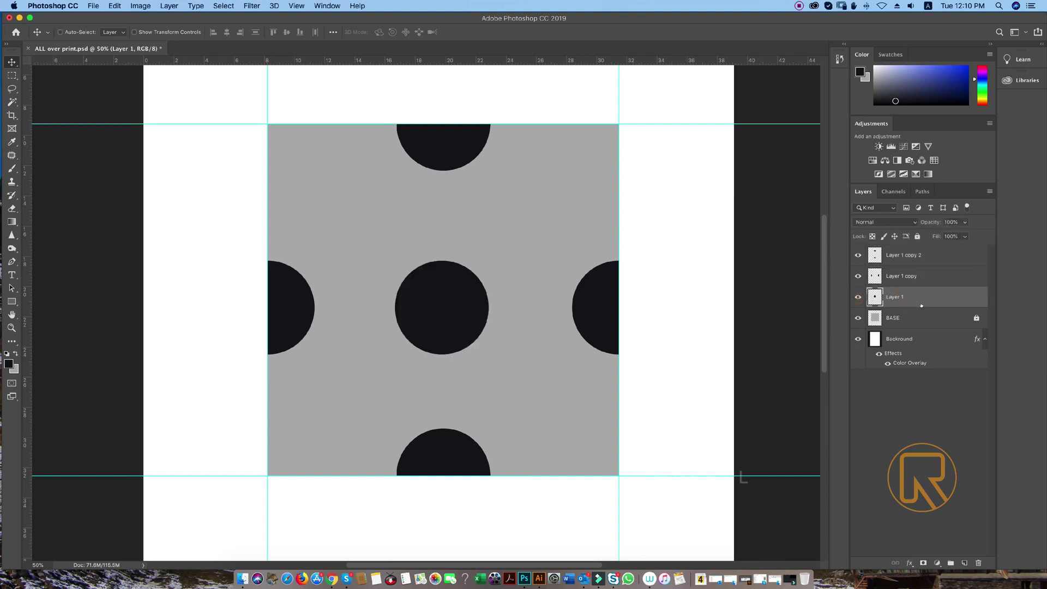
key("super+j")
key("super+t")
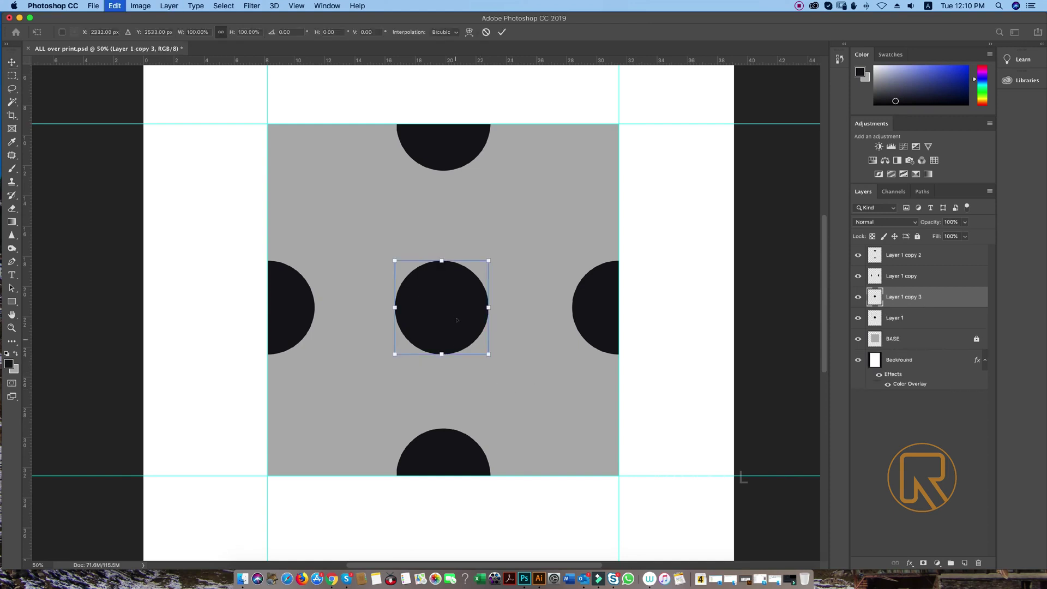
left_click_drag(457, 320, 349, 206)
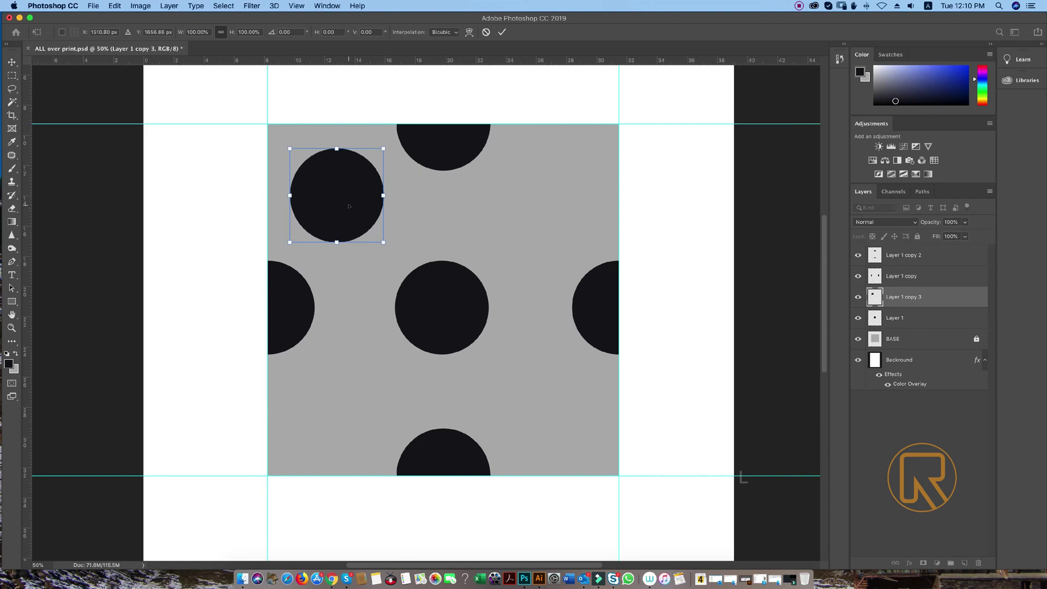
key("Return")
Place three more circle copies in the grey square's upper-right, lower-right and lower-left areas, each on its own layer.
key("super+j")
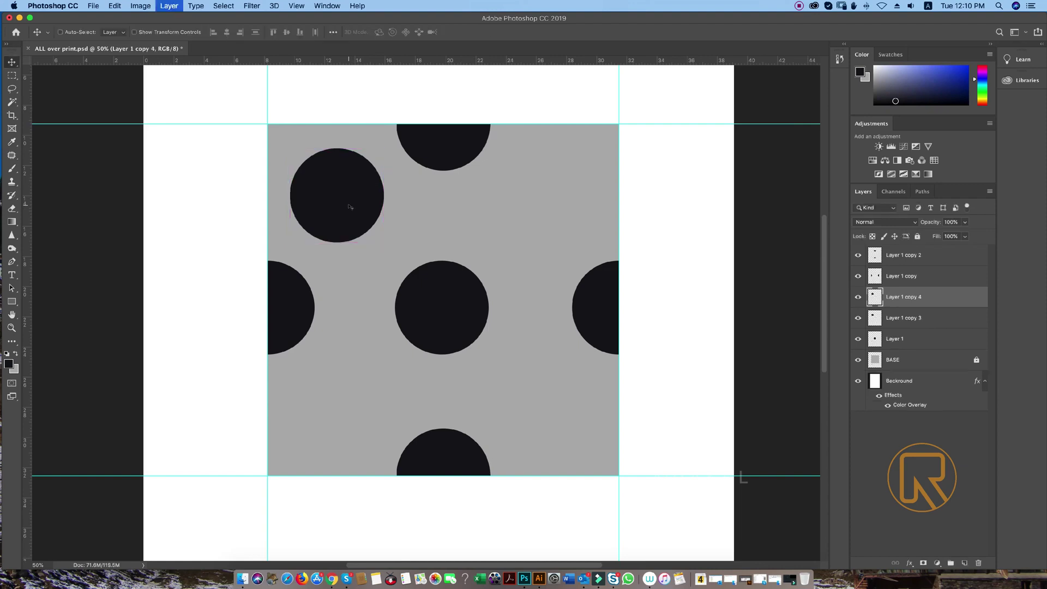
key("super+t")
left_click_drag(332, 207, 550, 217)
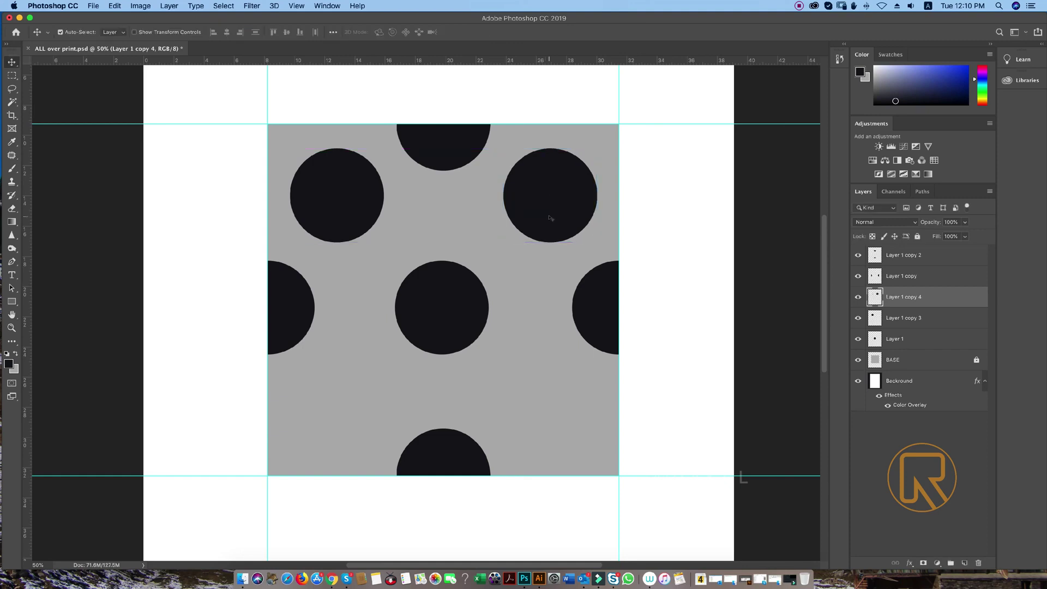
key("super+j")
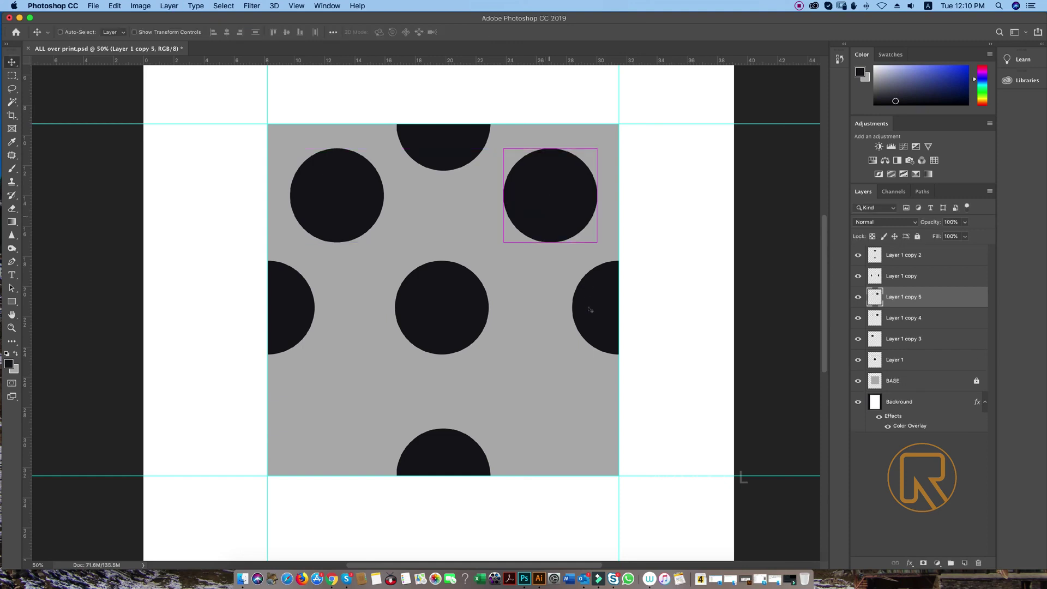
key("super+t")
left_click_drag(549, 201, 551, 413)
key("Return")
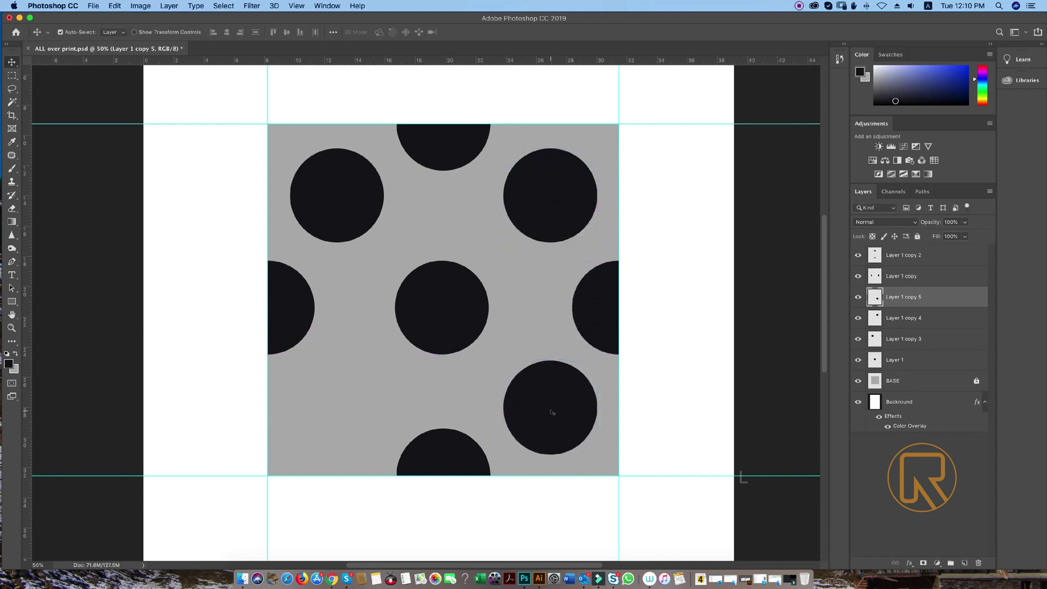
key("super+j")
key("super+t")
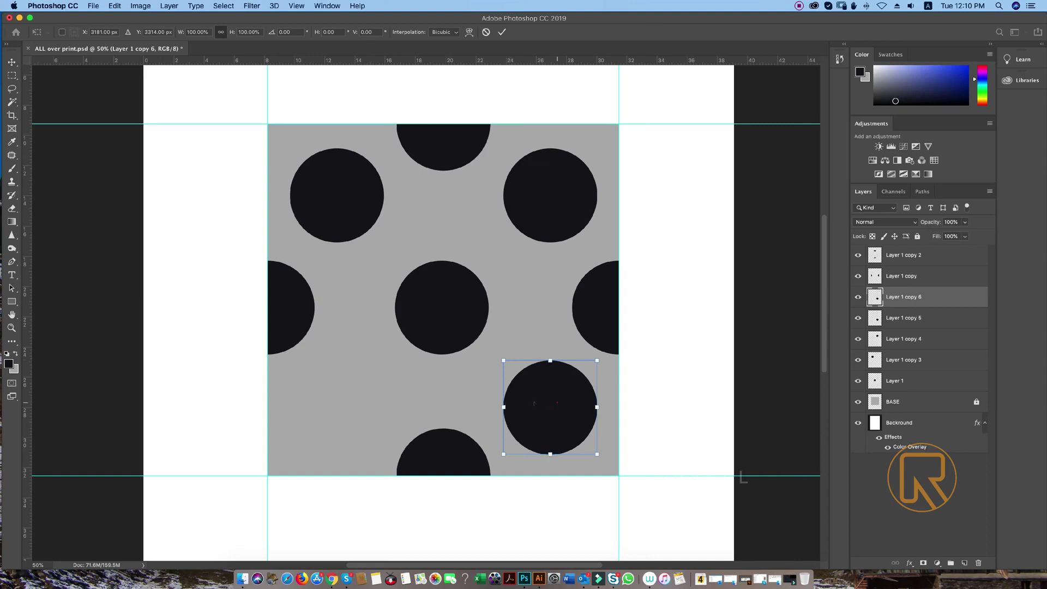
left_click_drag(534, 404, 354, 401)
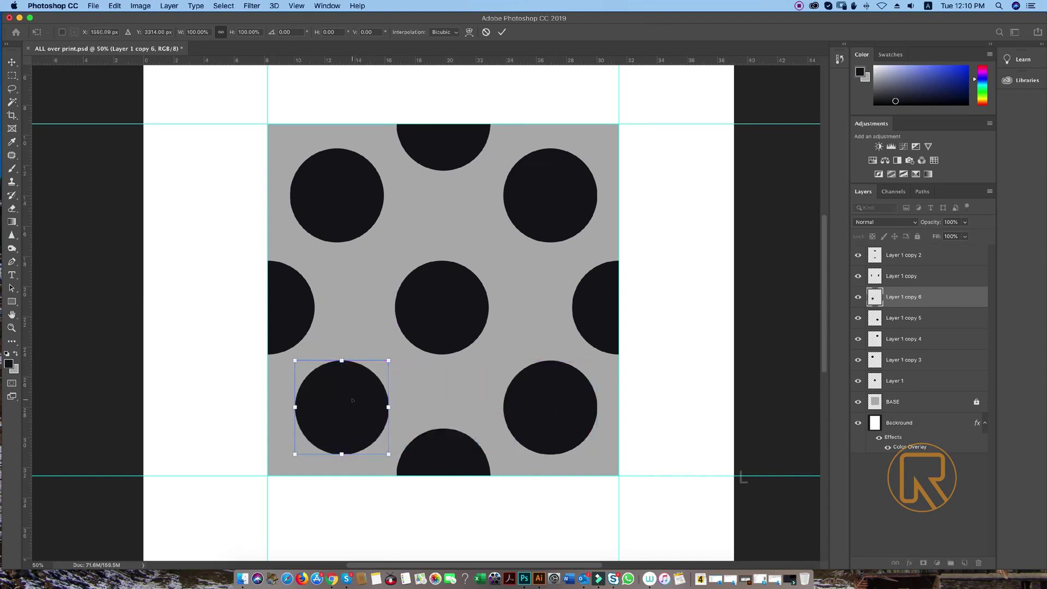
key("Return")
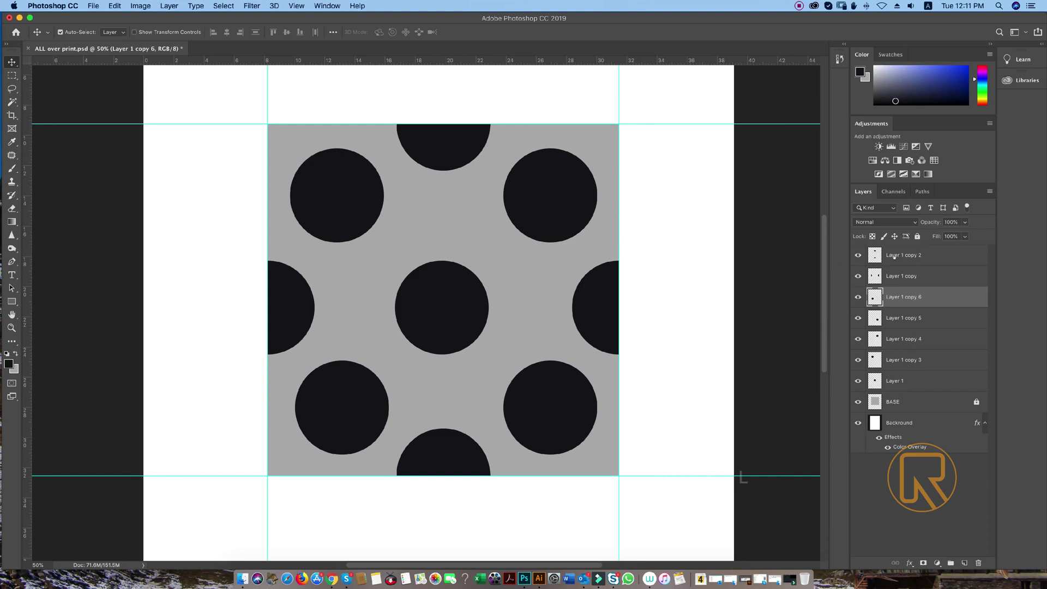
Group all the circle layers above BASE and name the group RAWFILE.
left_click(897, 257)
left_click(895, 277, "shift")
left_click(895, 298, "shift")
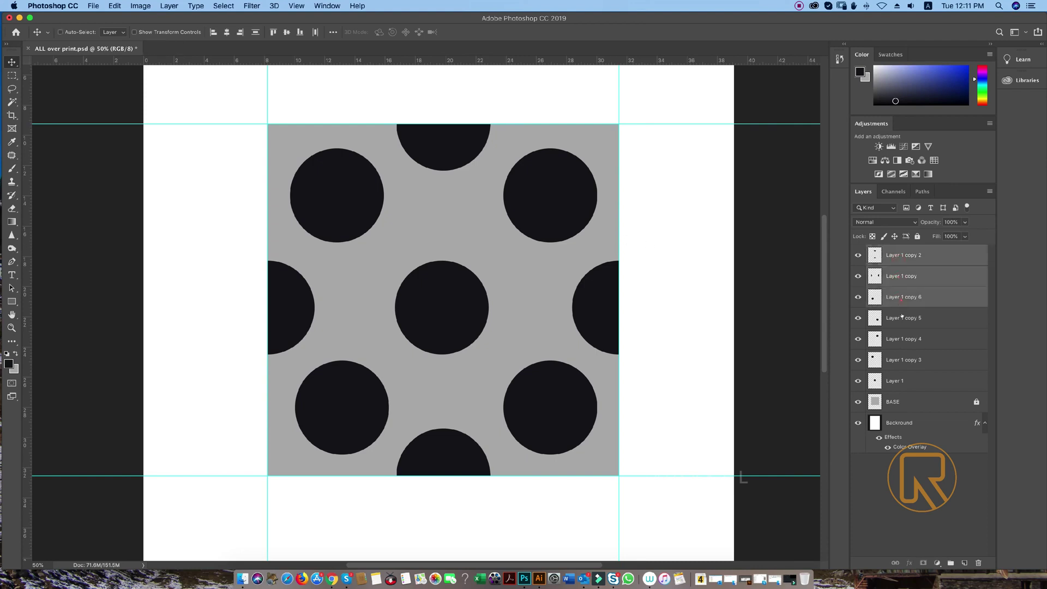
left_click(894, 319, "shift")
left_click(894, 340, "shift")
left_click(894, 360, "shift")
left_click(894, 388, "shift")
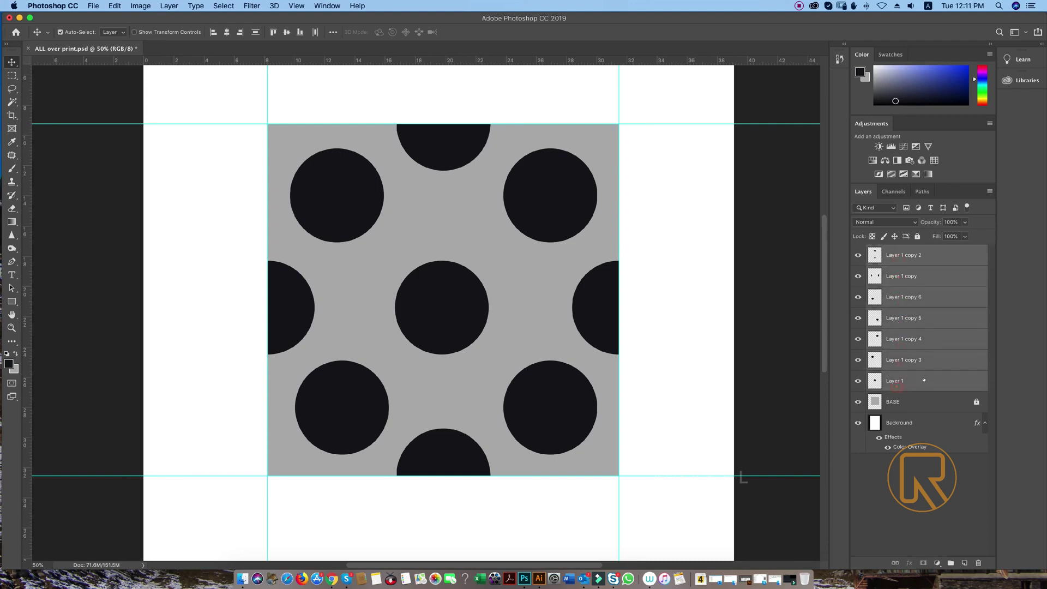
key("super+g")
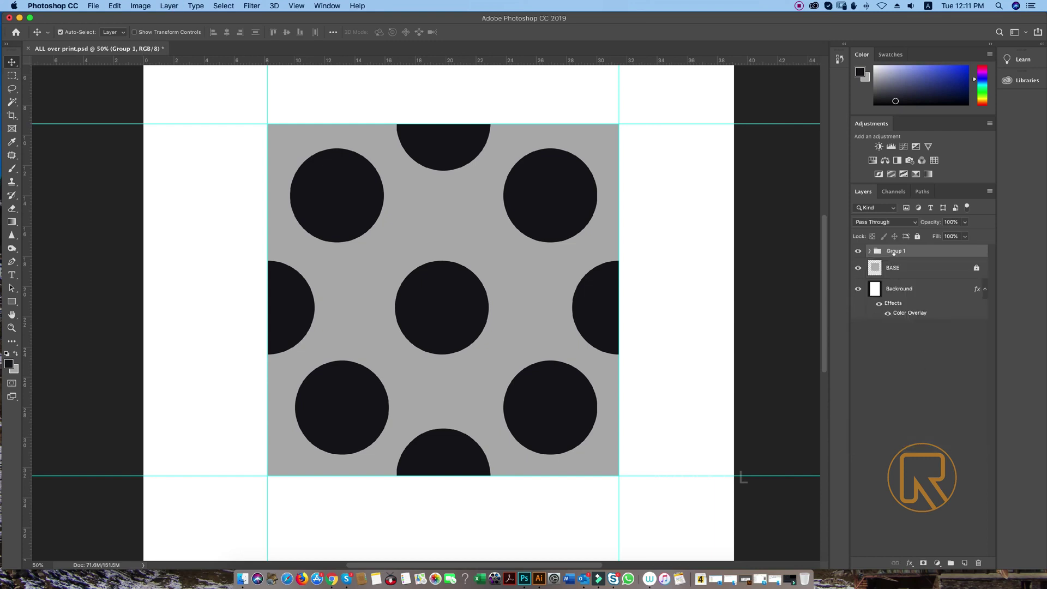
double_click(893, 251)
type("RAW")
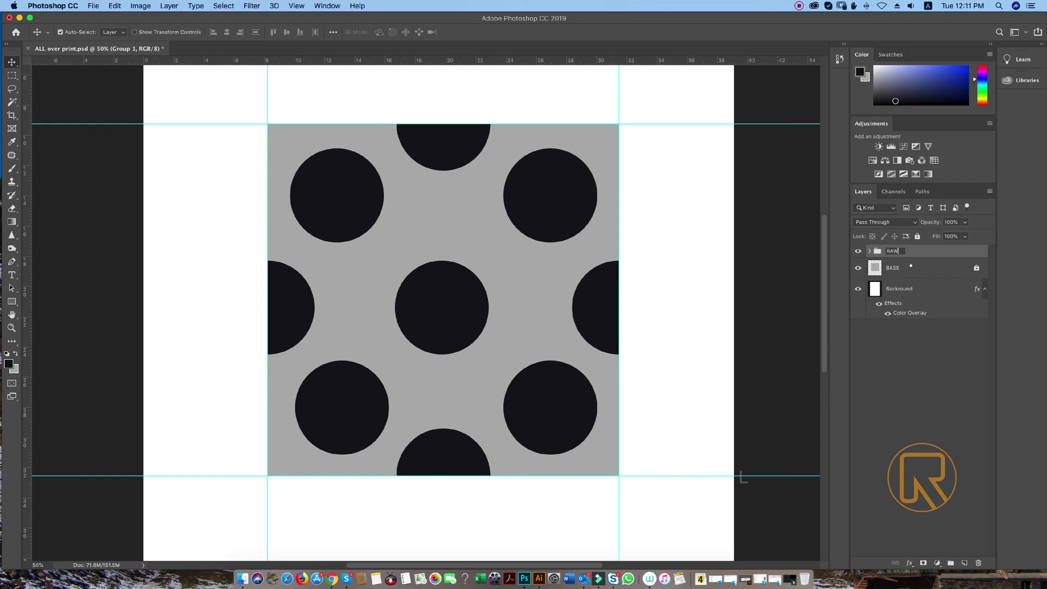
type("FILE")
key("Return")
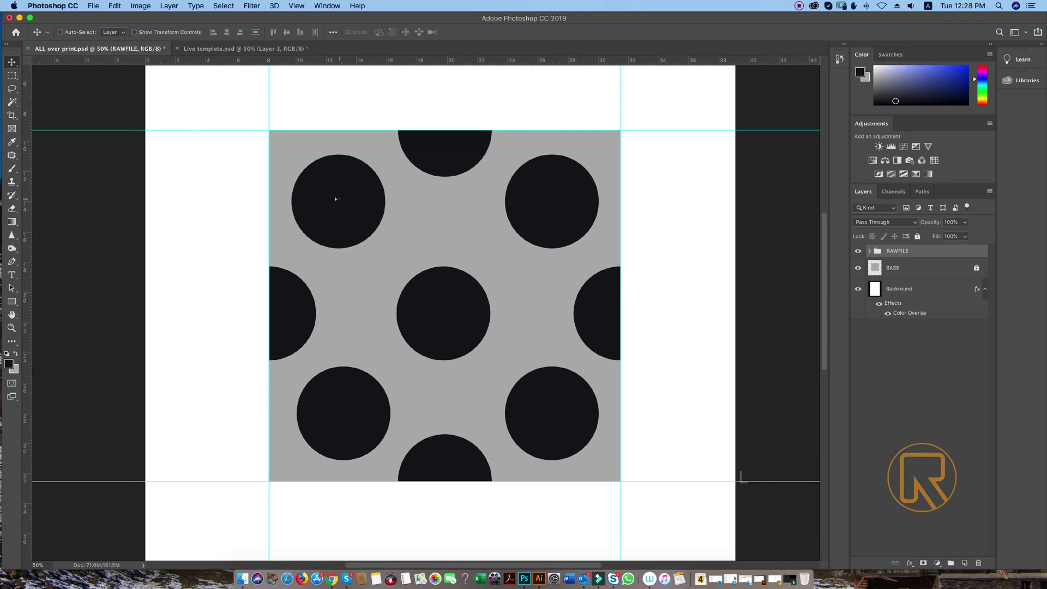
Bring the RAWFILE group into Live templete.psd over the T-shirt and merge it into a single layer.
left_click_drag(336, 198, 268, 49)
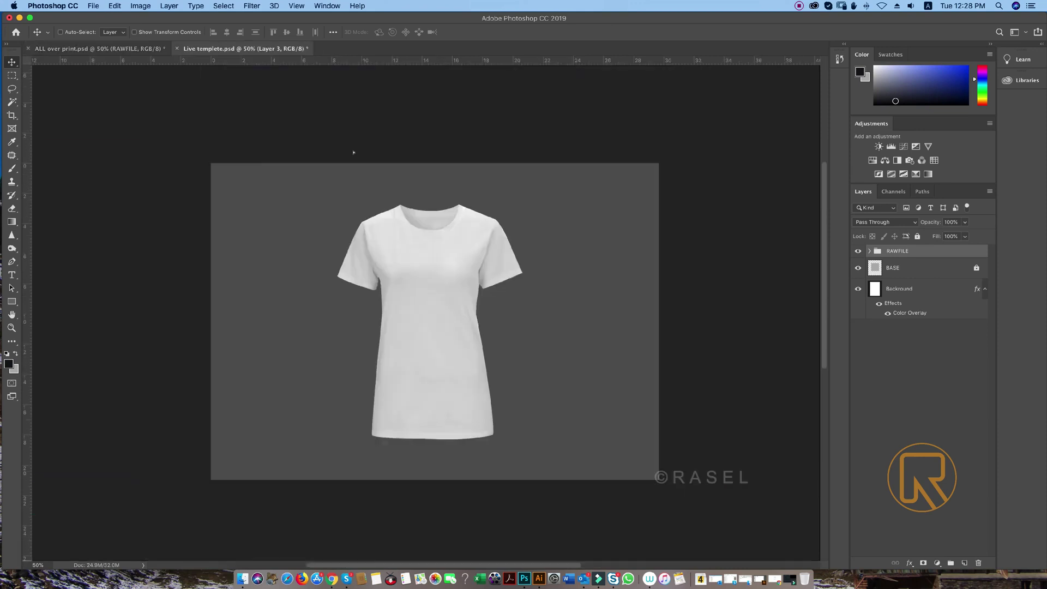
left_click_drag(353, 152, 436, 330)
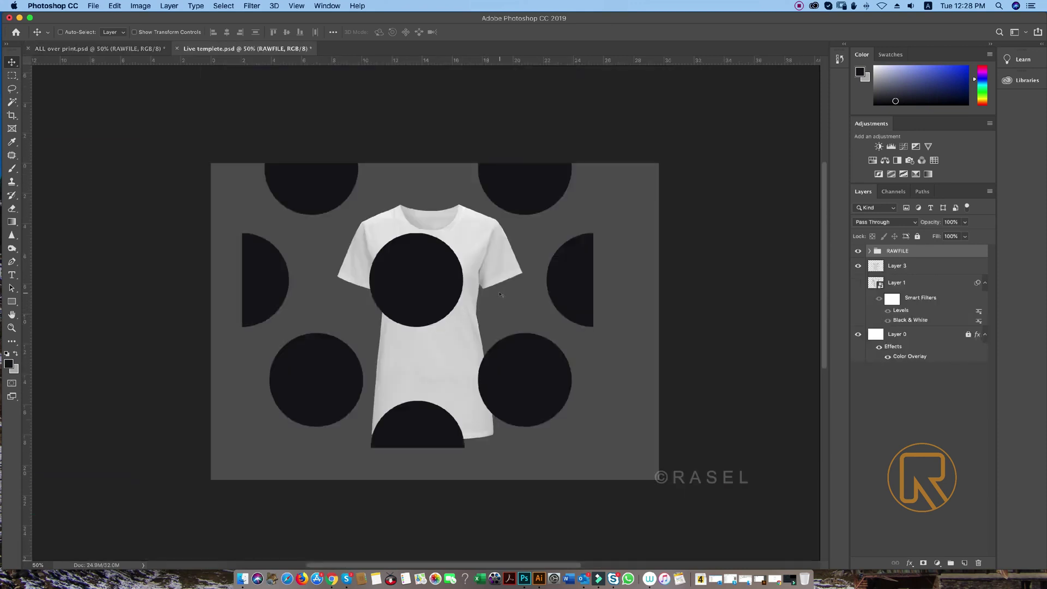
left_click_drag(535, 186, 543, 241)
key("super")
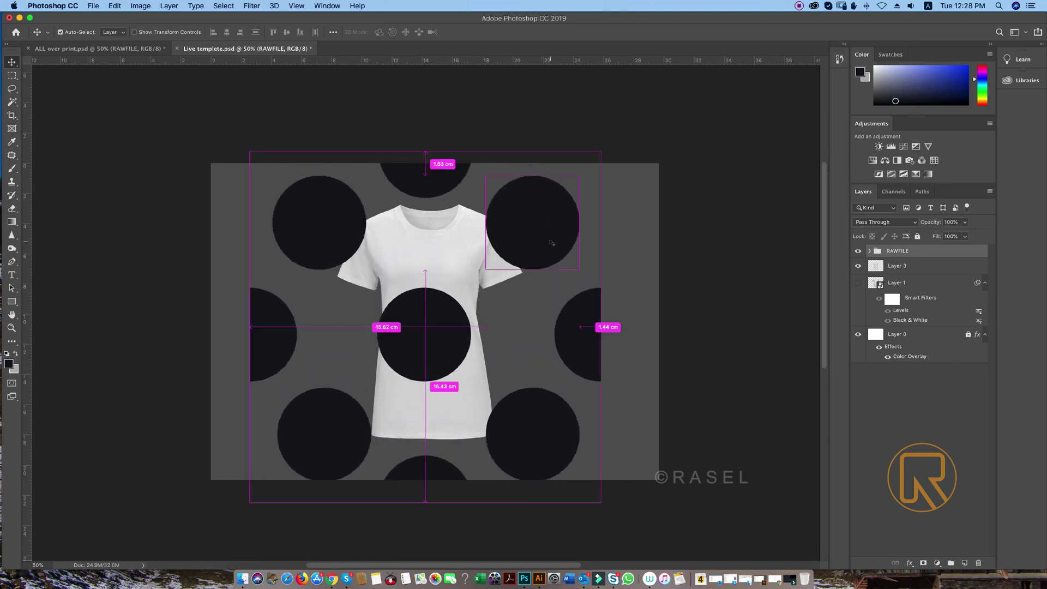
key("super+e")
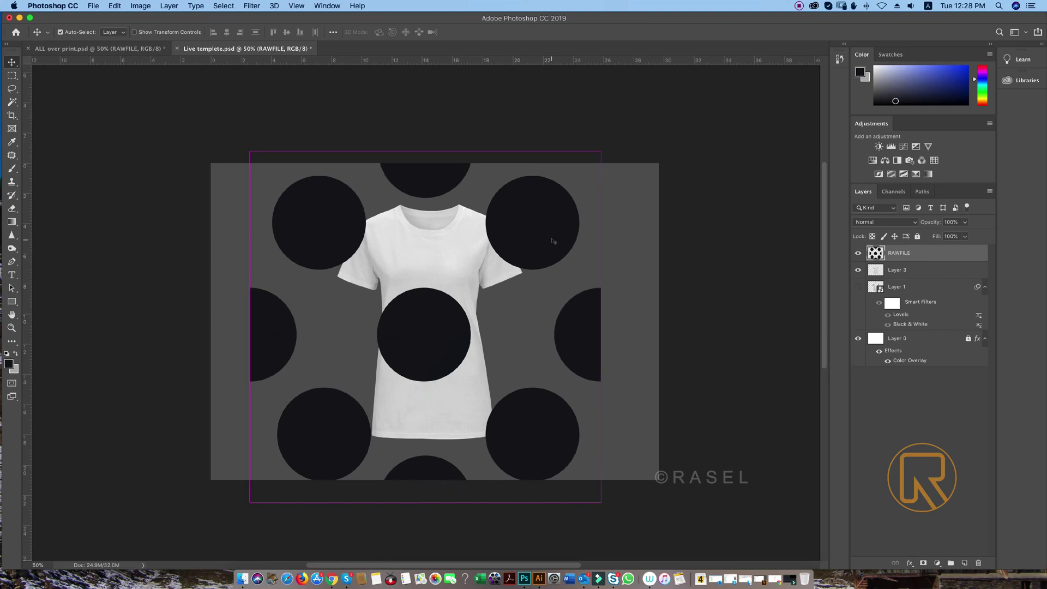
Scale the RAWFILE pattern tile down to about 21% and place it beside the shirt's left shoulder.
key("super+t")
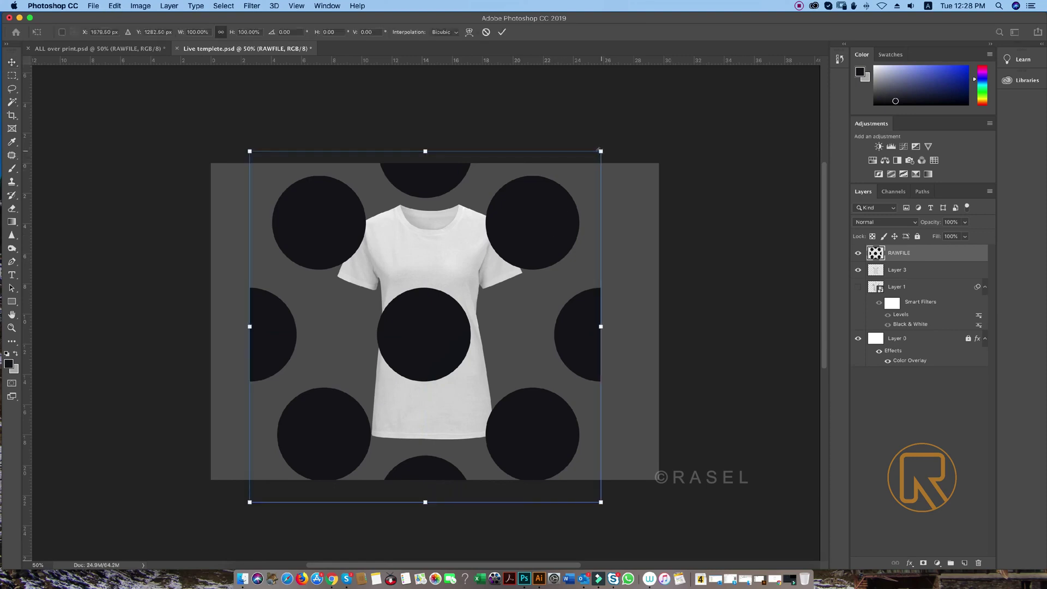
left_click_drag(599, 149, 376, 360)
left_click_drag(401, 436, 426, 275)
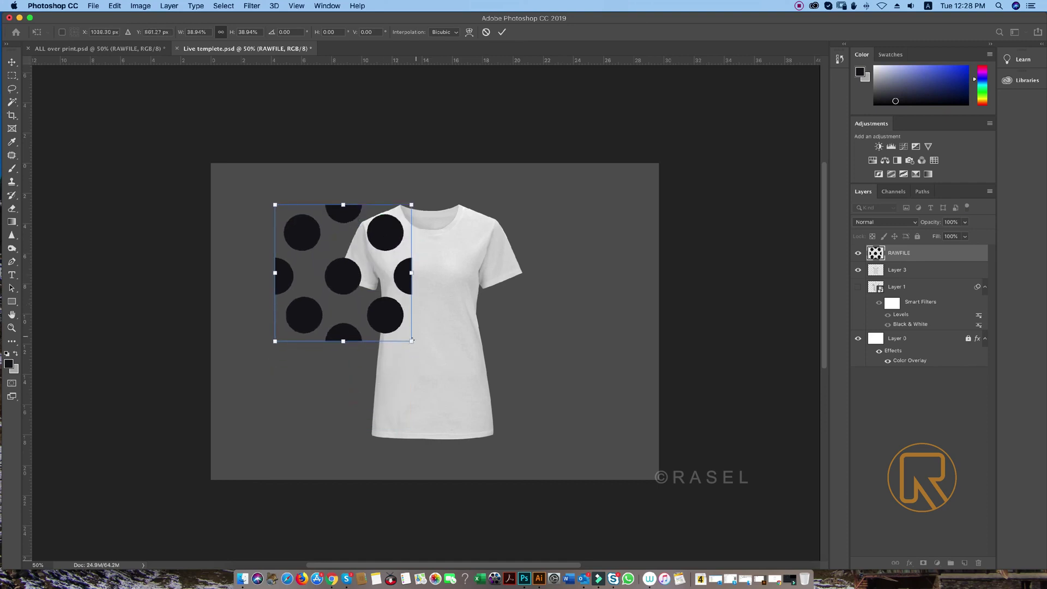
left_click_drag(412, 341, 348, 276)
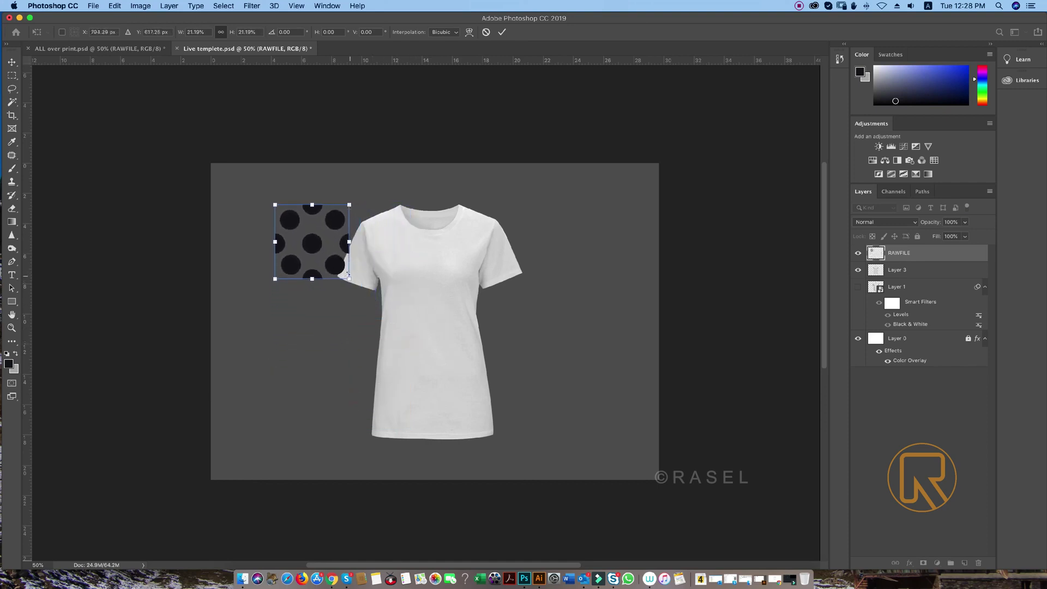
key("Return")
Duplicate the pattern tile and place the copy flush against its right edge so the half circles join seamlessly.
scroll(370, 249, "up", 5)
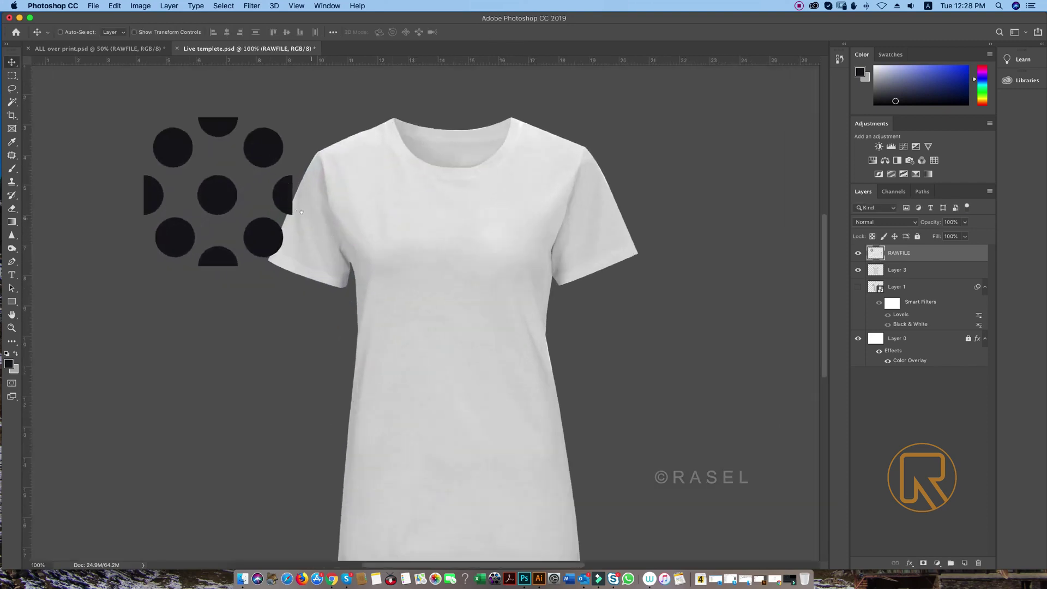
scroll(377, 270, "up", 5)
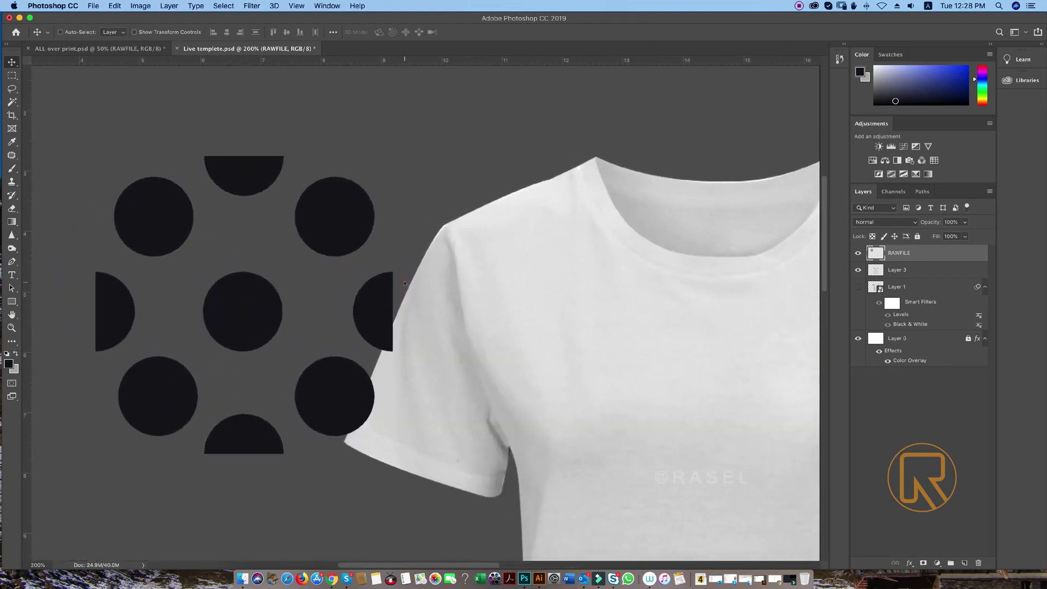
left_click_drag(402, 279, 403, 279, "alt")
key("super+t")
left_click_drag(250, 319, 547, 319)
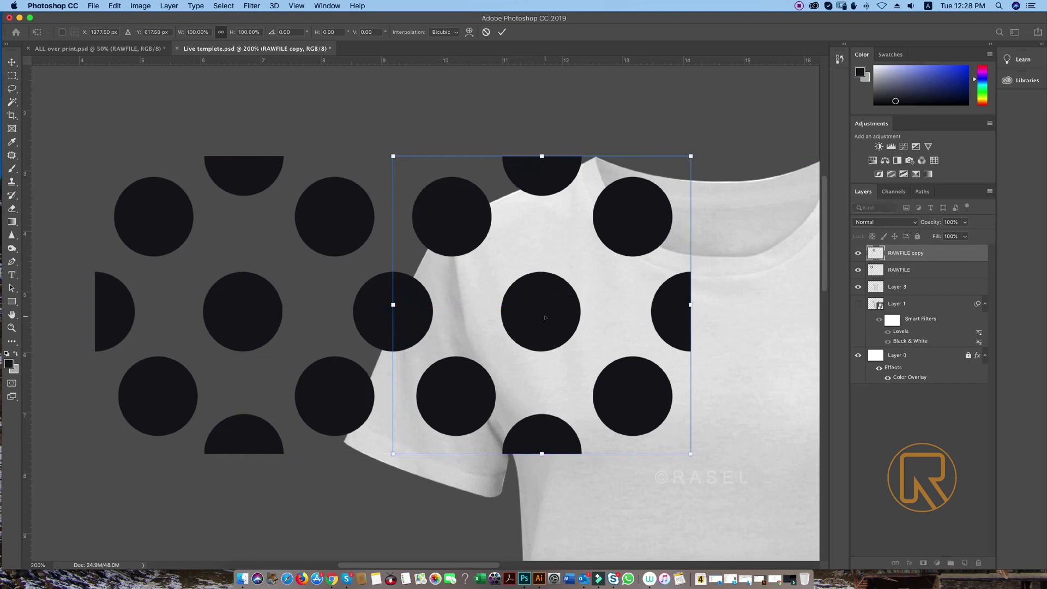
key("Return")
key("Left")
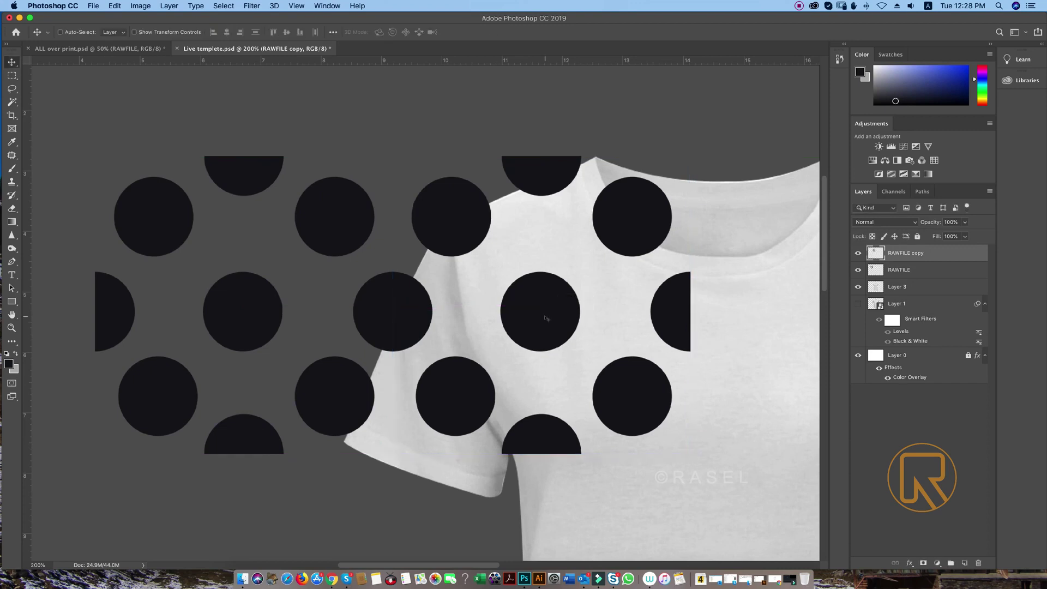
Merge the two side-by-side tiles, duplicate the strip and place the copy directly below so the seam closes.
key("super+minus")
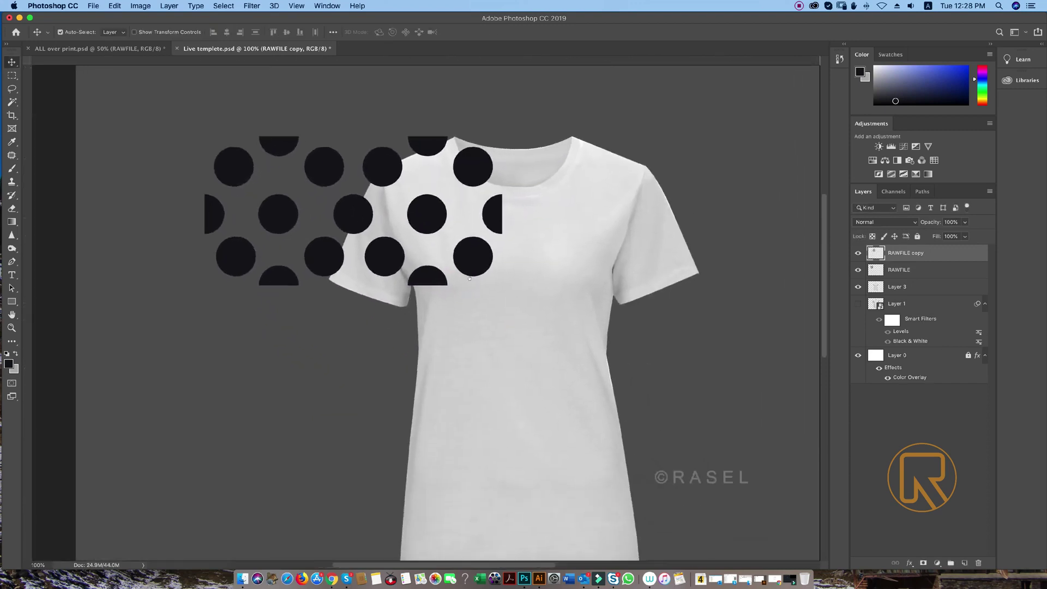
left_click(903, 271, "shift")
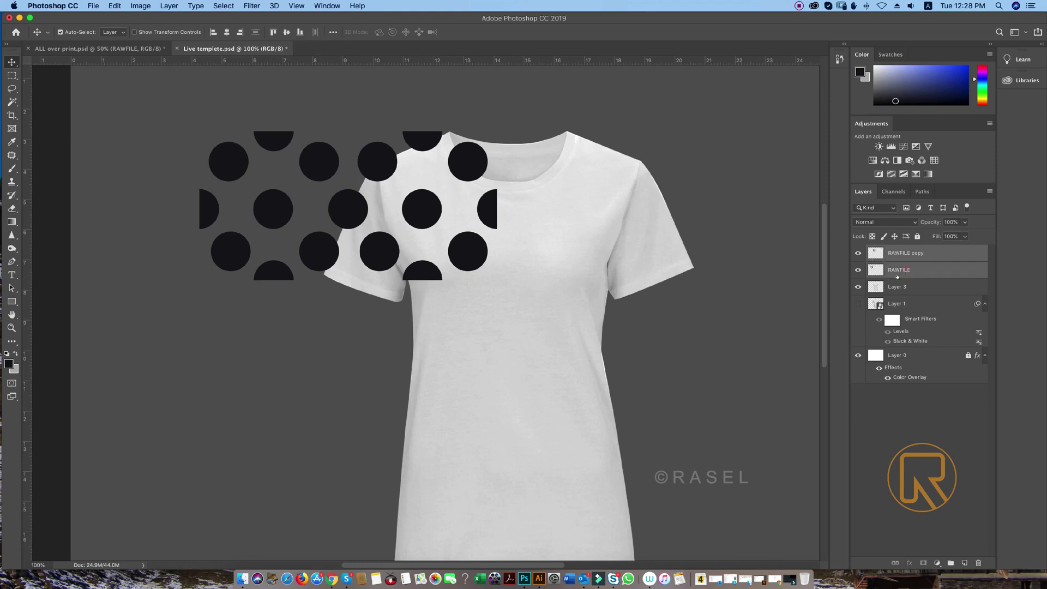
key("super+e")
key("super+j")
key("super+t")
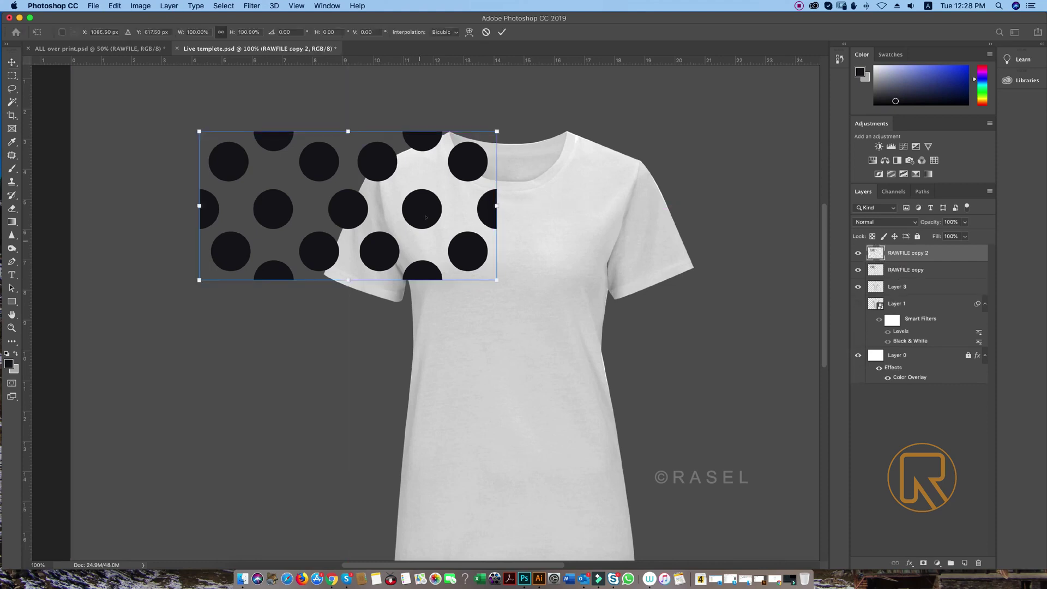
left_click_drag(426, 217, 421, 352)
key("Return")
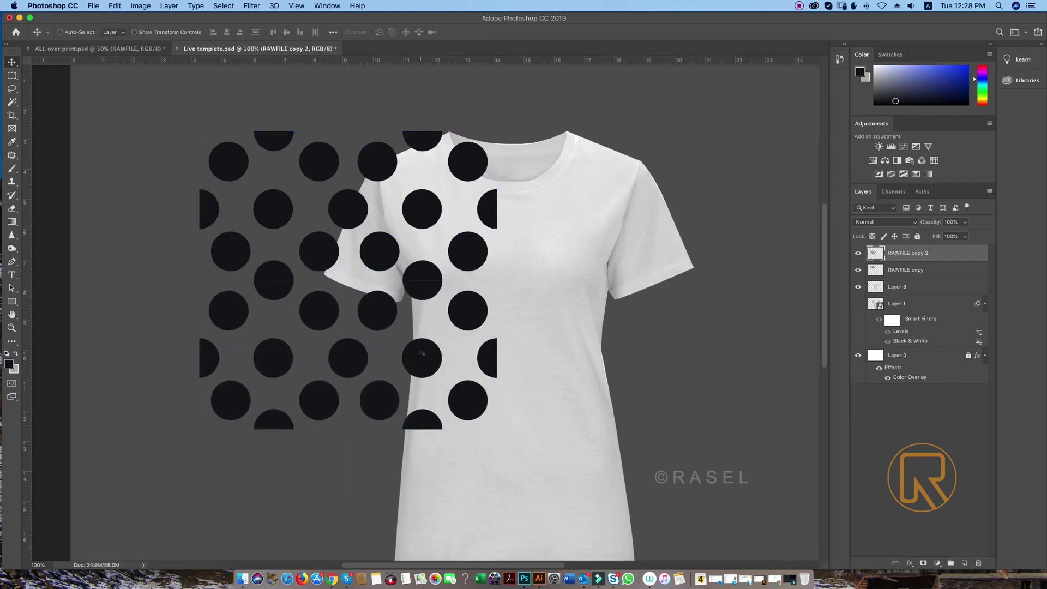
key("super+equal")
key("super+minus")
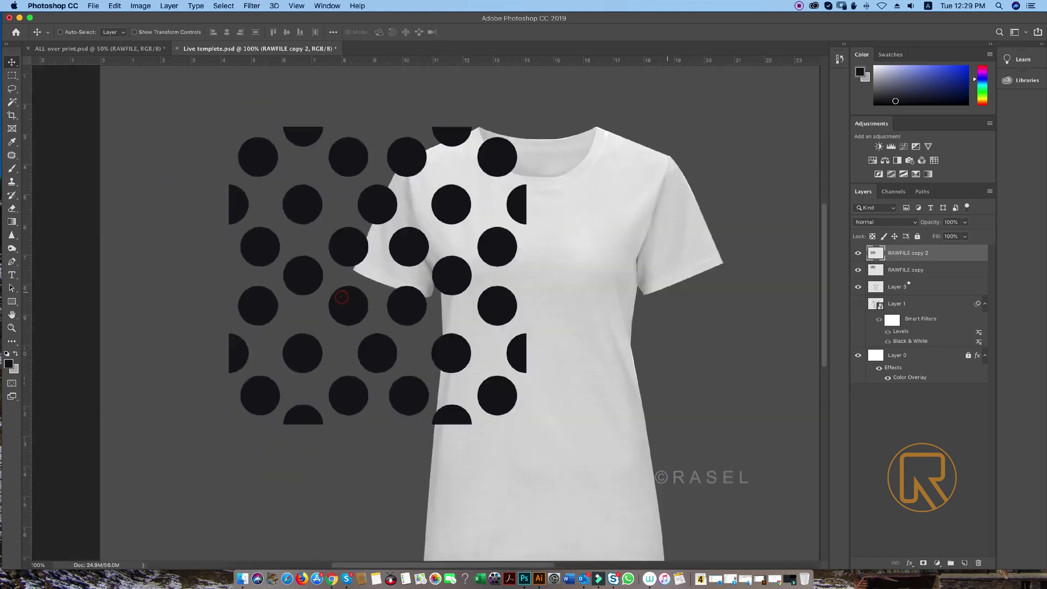
Merge the upper and lower strips, duplicate the square block and place the copy against its right edge.
left_click(897, 271, "super")
key("super+e")
key("super+j")
key("super+t")
key("super+minus")
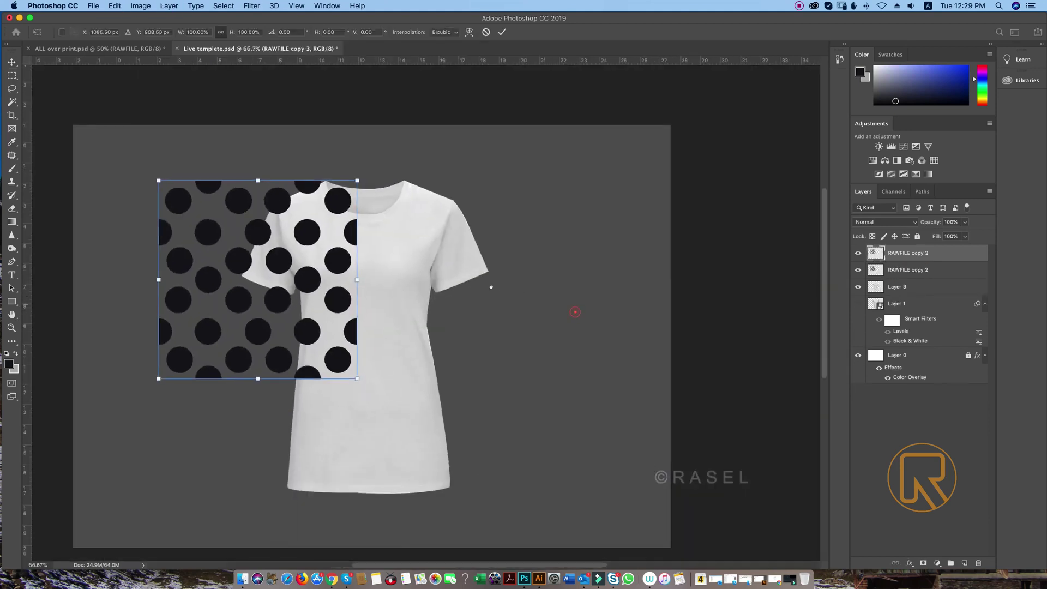
left_click_drag(296, 277, 494, 283)
key("Return")
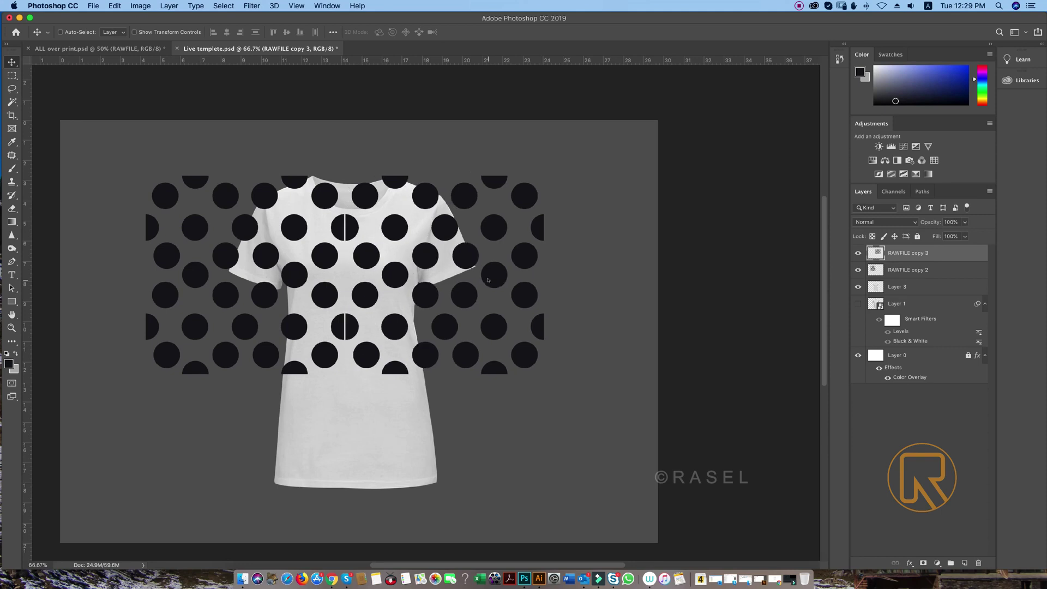
Merge the left and right pattern blocks, duplicate the result and place the copy directly below it.
left_click(900, 271, "shift")
key("super+e")
key("super+j")
key("super+t")
left_click_drag(404, 300, 406, 452)
key("Return")
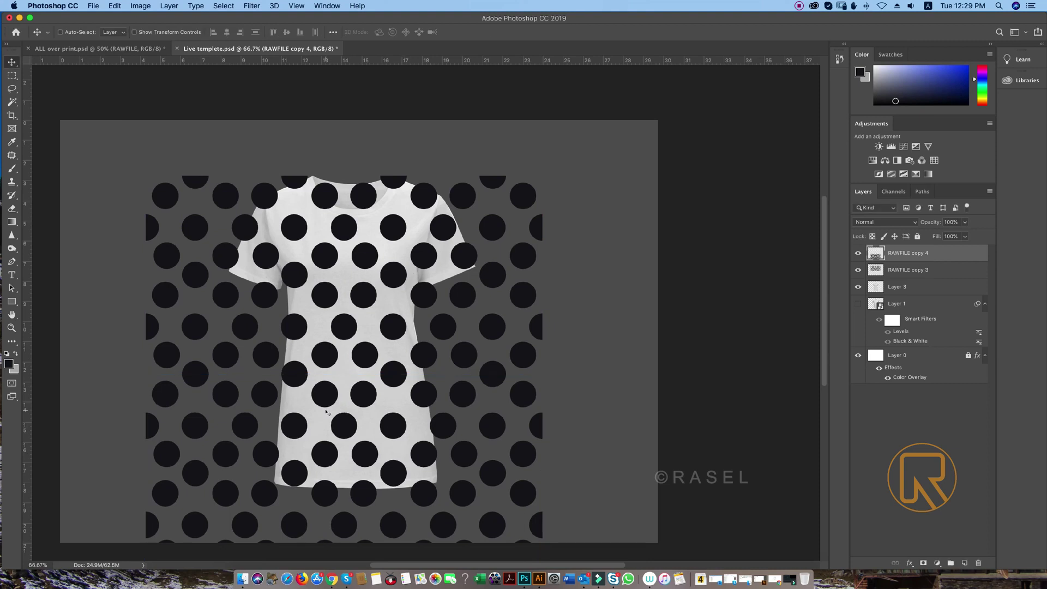
Merge the stacked pattern layers, scale the pattern down to roughly half size and position it over the shirt's upper-left part.
left_click(890, 276, "shift")
key("super+e")
key("super+t")
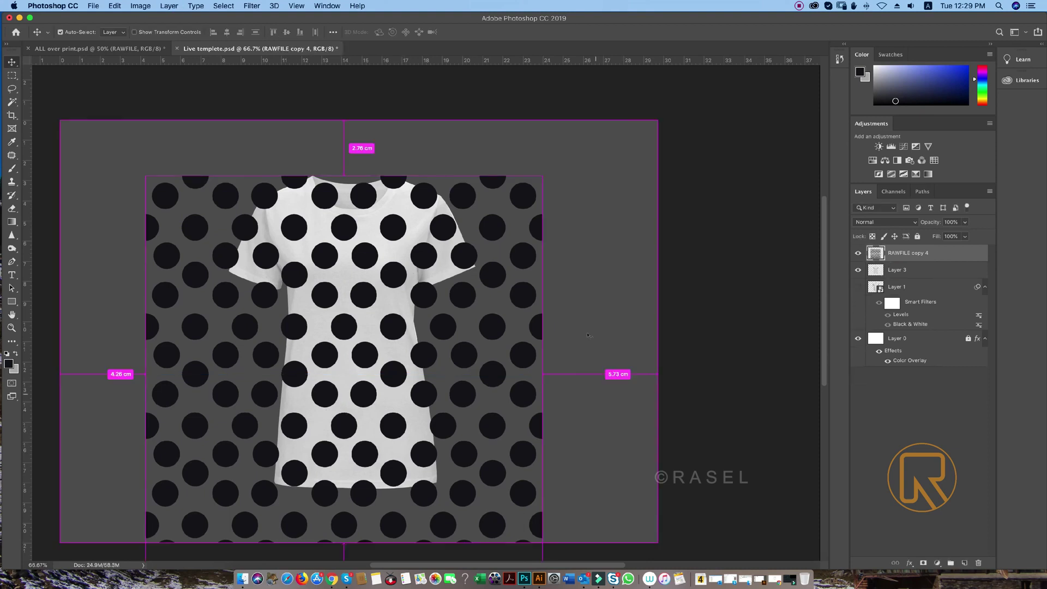
left_click_drag(540, 175, 450, 269)
left_click_drag(401, 313, 444, 204)
left_click_drag(492, 454, 418, 376)
left_click_drag(355, 325, 304, 319)
left_click_drag(369, 375, 348, 354)
key("Return")
Duplicate the reduced pattern and place the copy flush against its right edge, across the shirt's other sleeve.
key("super+j")
key("super+t")
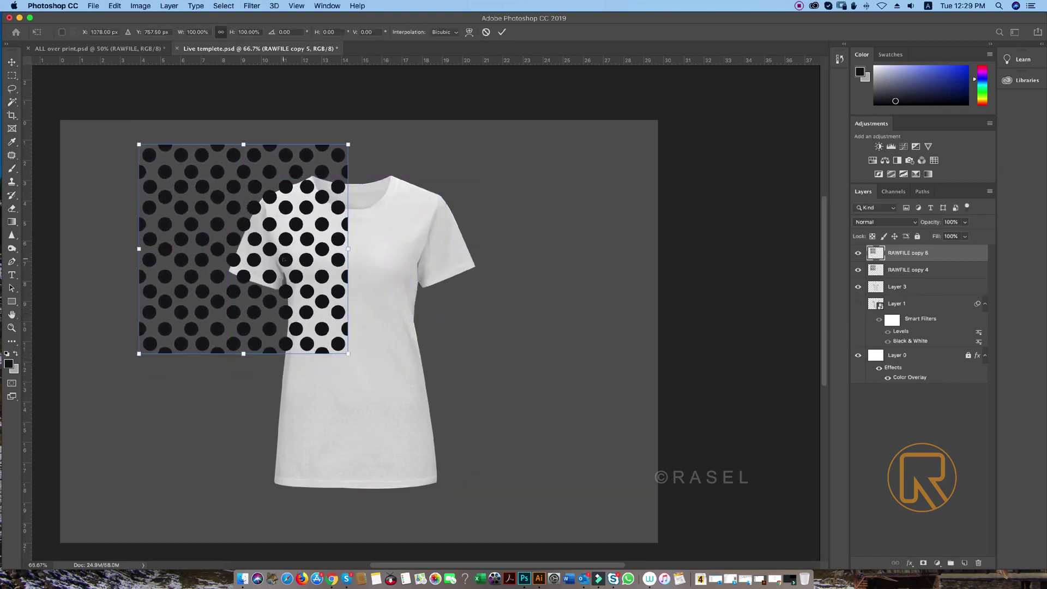
left_click_drag(284, 260, 492, 257)
key("Return")
Merge the two reduced pattern halves, duplicate the band and place the copy below to cover the whole shirt.
left_click(895, 273, "shift")
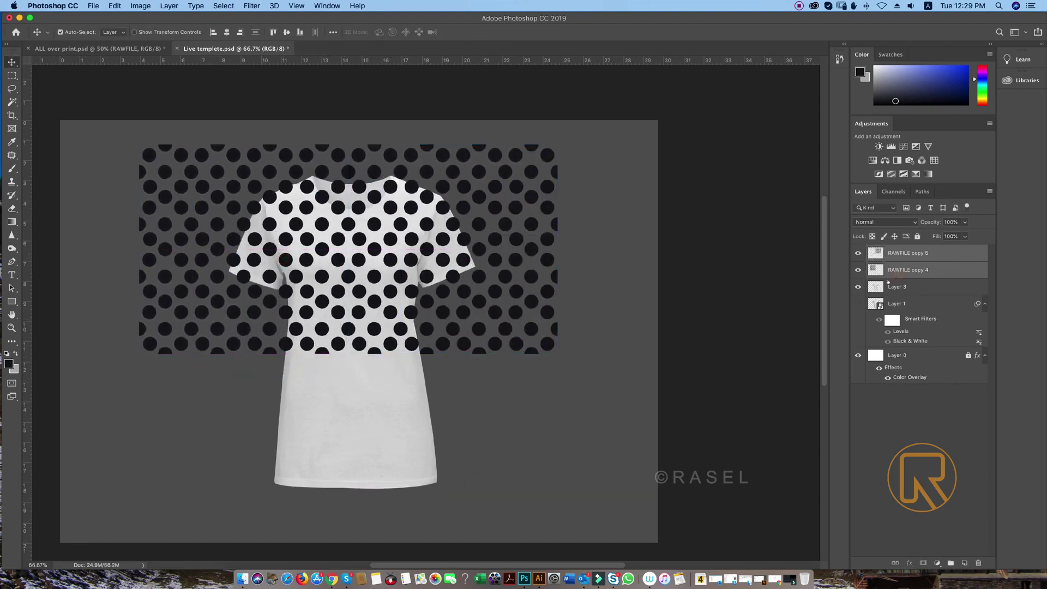
key("super+e")
key("super+j")
key("super+t")
left_click_drag(475, 221, 471, 410)
key("Return")
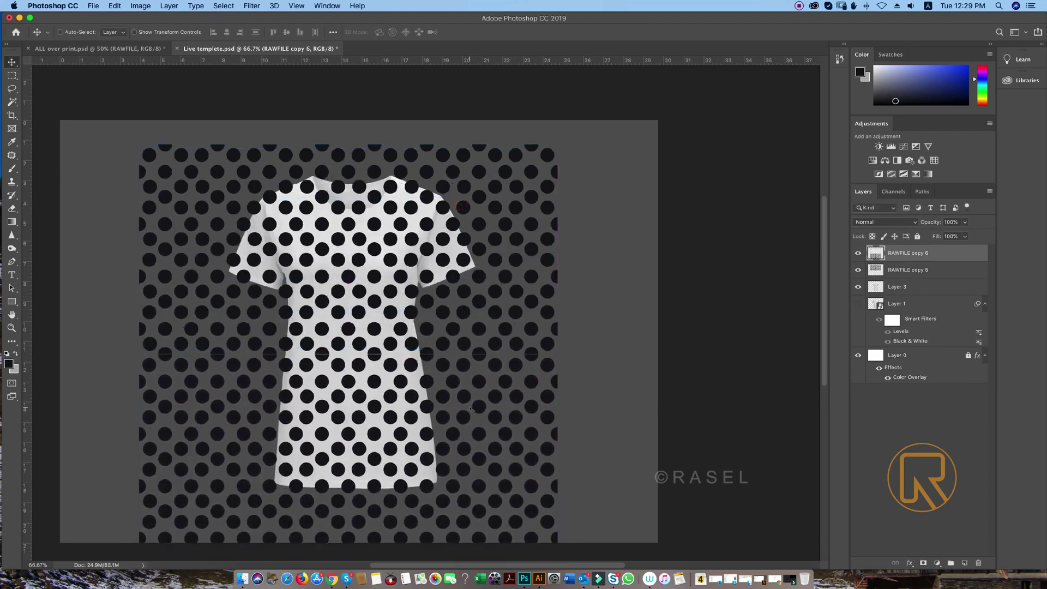
Rename the T-shirt layer as TEMPLETE and toggle its visibility to check it.
double_click(897, 269)
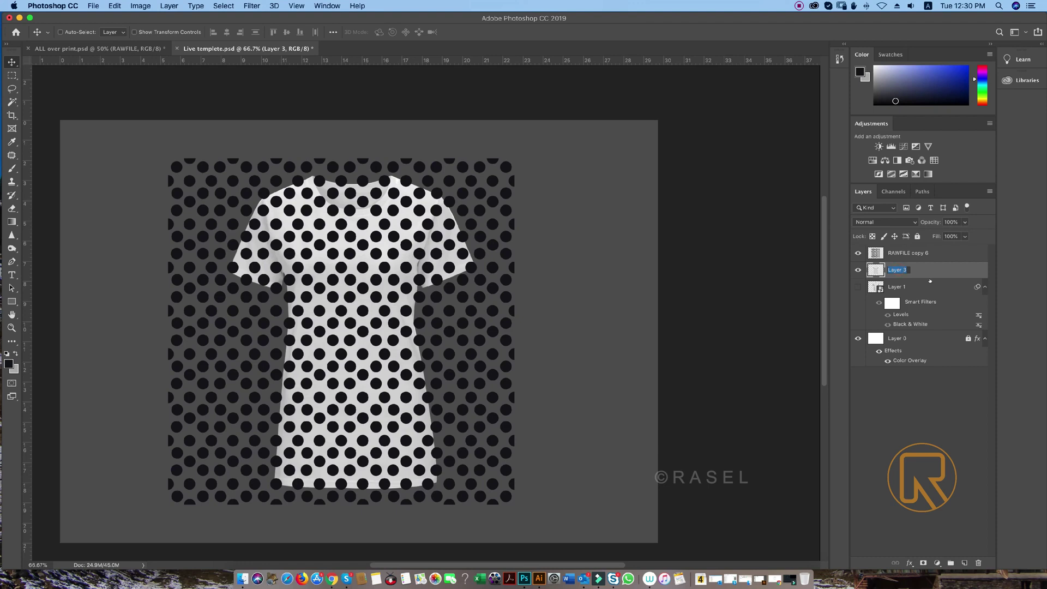
type("TEMPLETE")
key("Return")
left_click(858, 269)
left_click(858, 270)
Rename the full pattern layer as AOP DESIGN and toggle its visibility to check it.
left_click(872, 253)
left_click(857, 253)
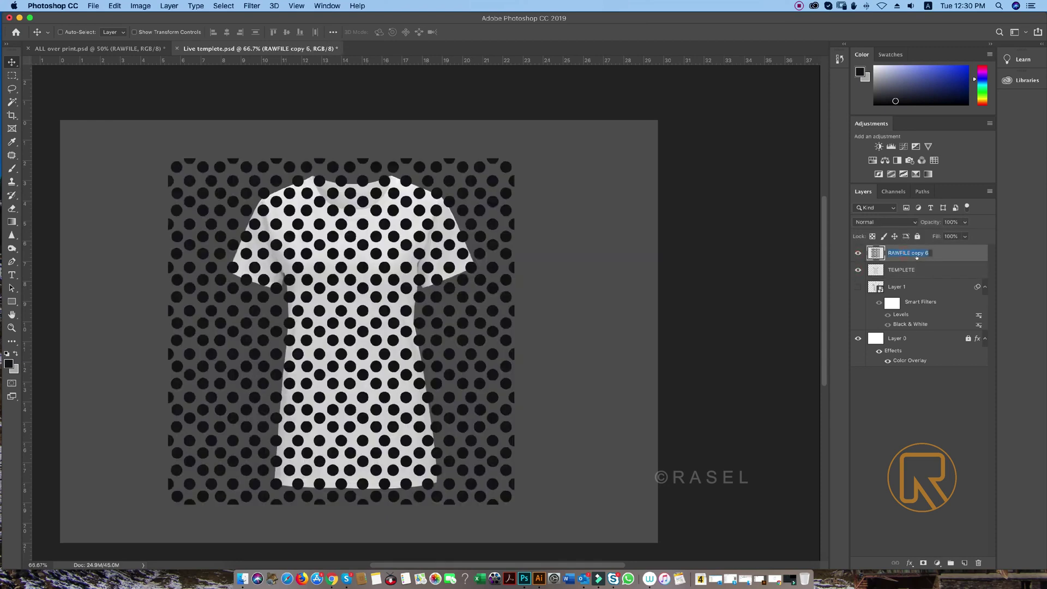
type("AOP DESIGN")
key("Return")
left_click(857, 253)
left_click(857, 253)
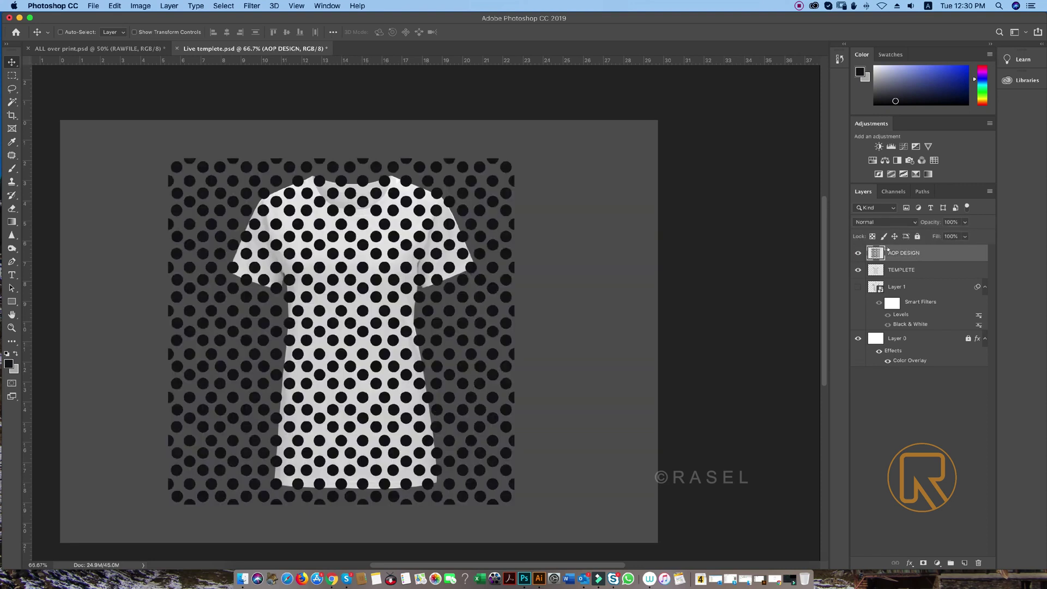
Copy the shirt-shaped area of AOP DESIGN to a new layer using TEMPLETE's outline as selection, and hide AOP DESIGN.
left_click(901, 270)
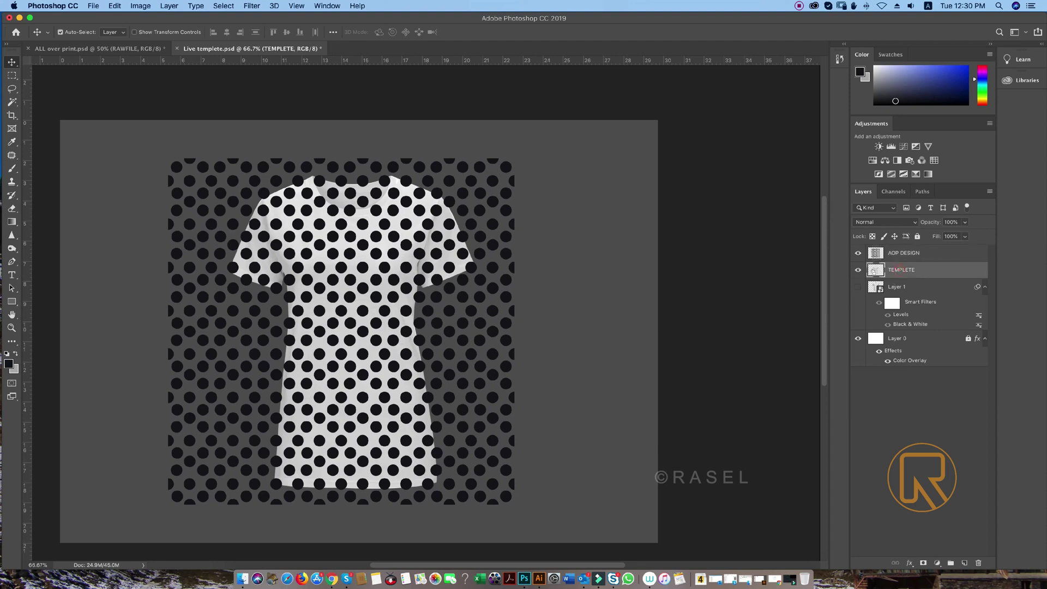
left_click(875, 271, "super")
left_click(902, 253)
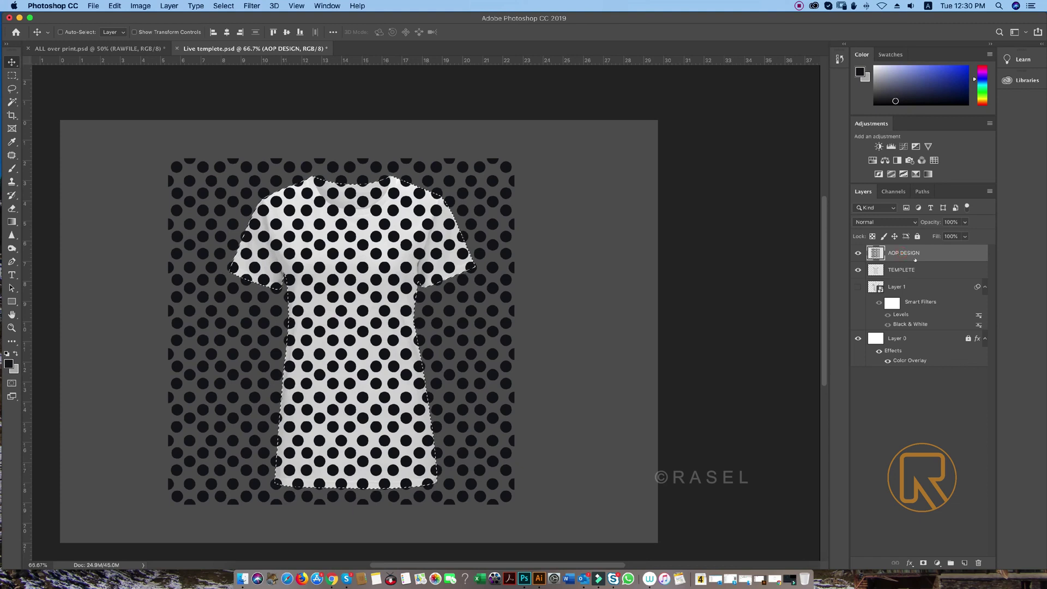
key("super+j")
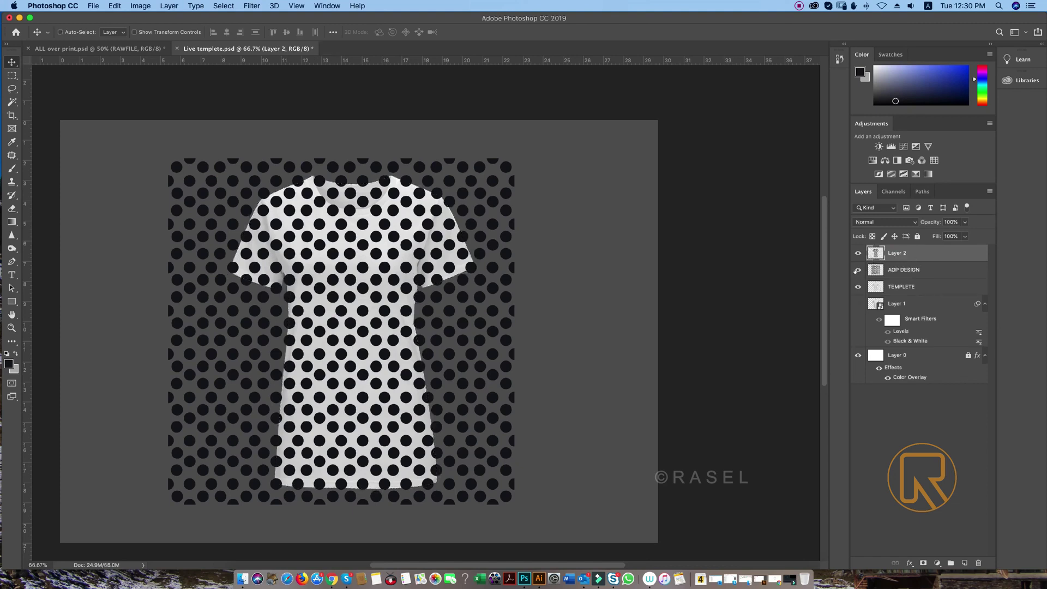
left_click(857, 270)
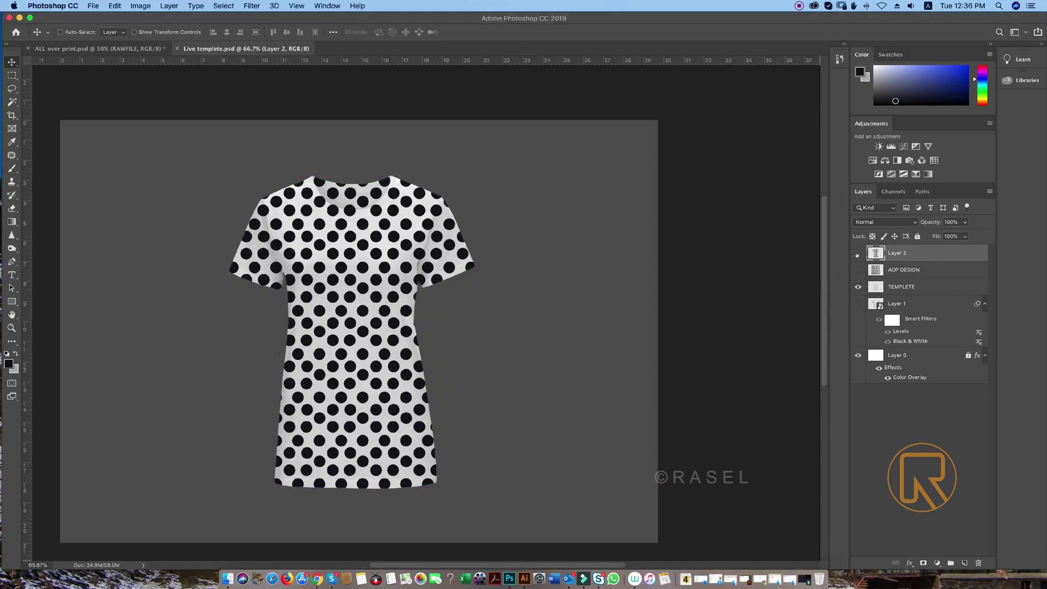
left_click(858, 253)
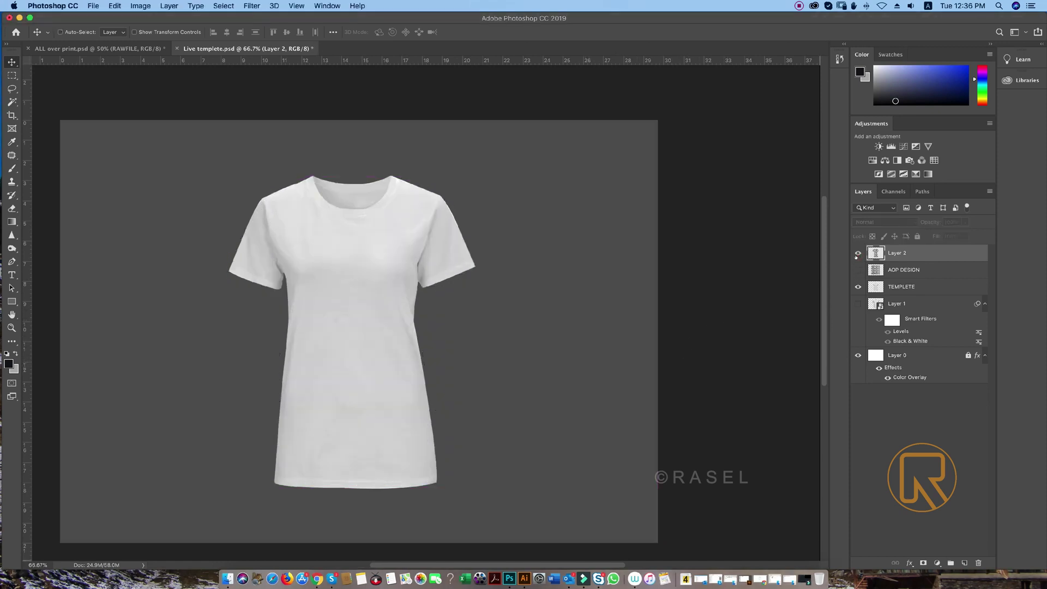
left_click(858, 253)
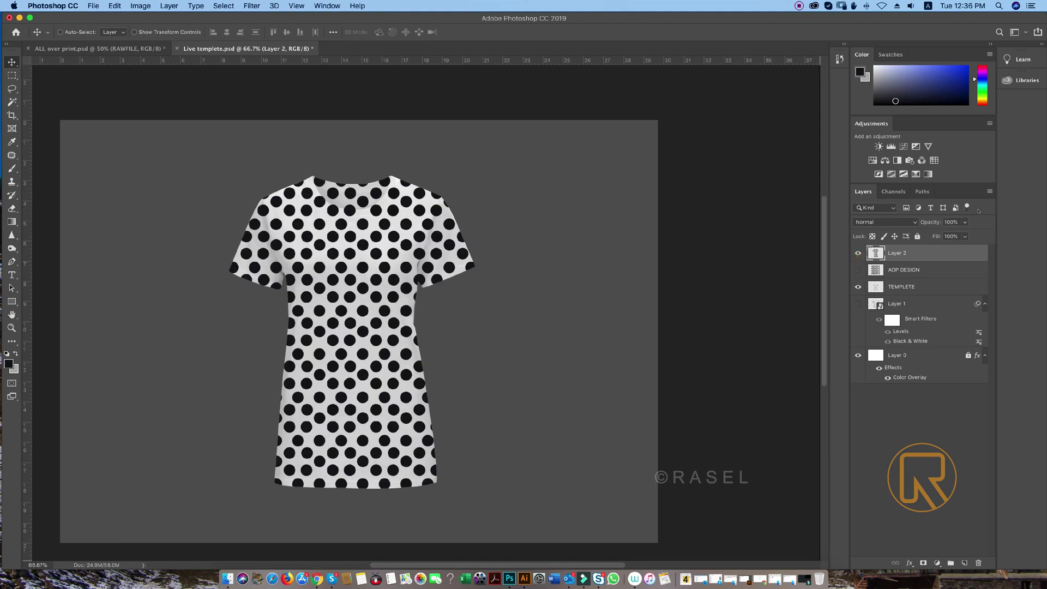
Set the shirt-shaped pattern layer's opacity to 48% and delete the dots inside a freehand selection around the front collar.
key("4")
key("8")
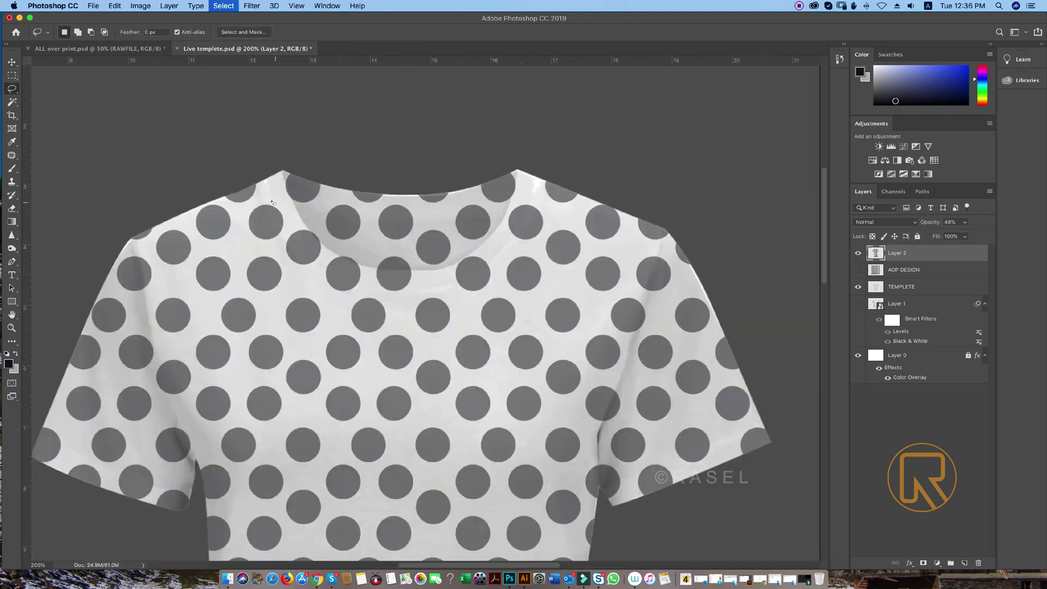
left_click_drag(265, 182, 284, 230)
left_click_drag(402, 290, 482, 272)
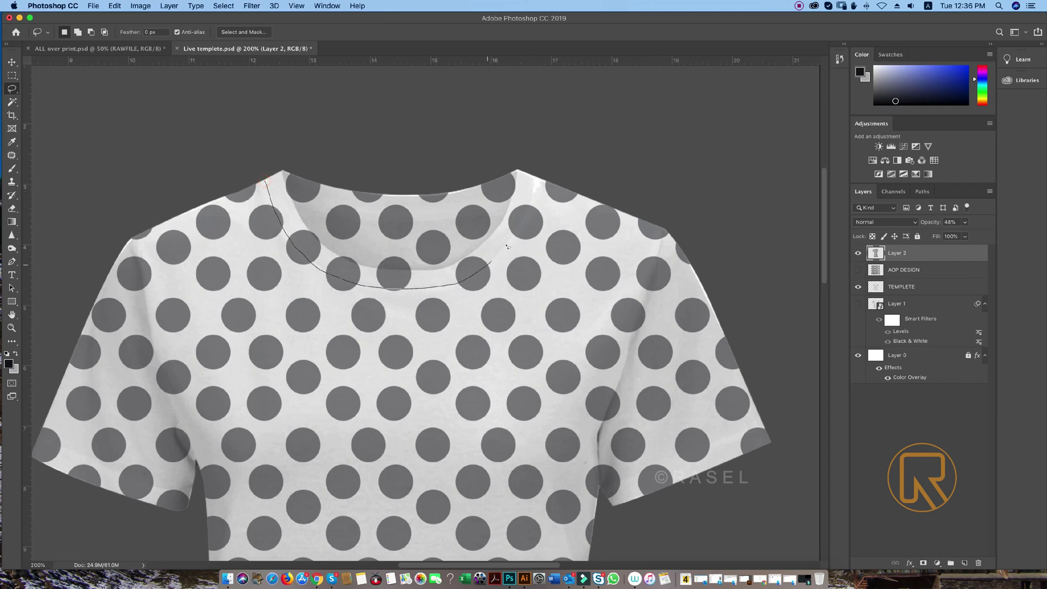
left_click_drag(532, 183, 532, 174)
mouse_move(399, 221)
left_mouse_down()
mouse_move(295, 203)
mouse_move(265, 184)
left_mouse_up()
key("Delete")
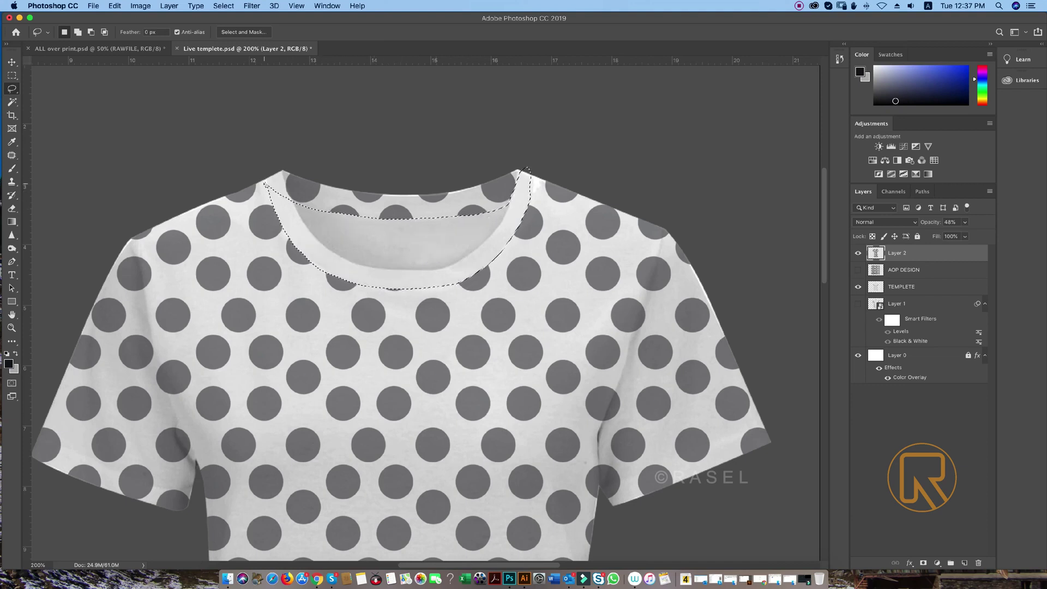
Clear the collar selection and set the shirt-shaped pattern layer to Multiply blending at 58% opacity.
key("super+d")
key("v")
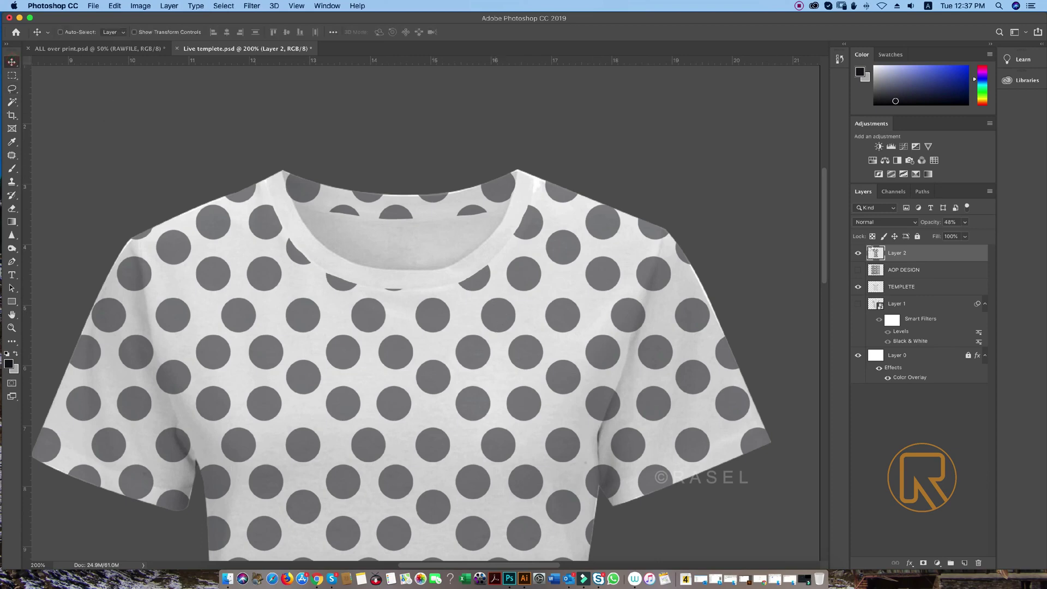
left_click(886, 222)
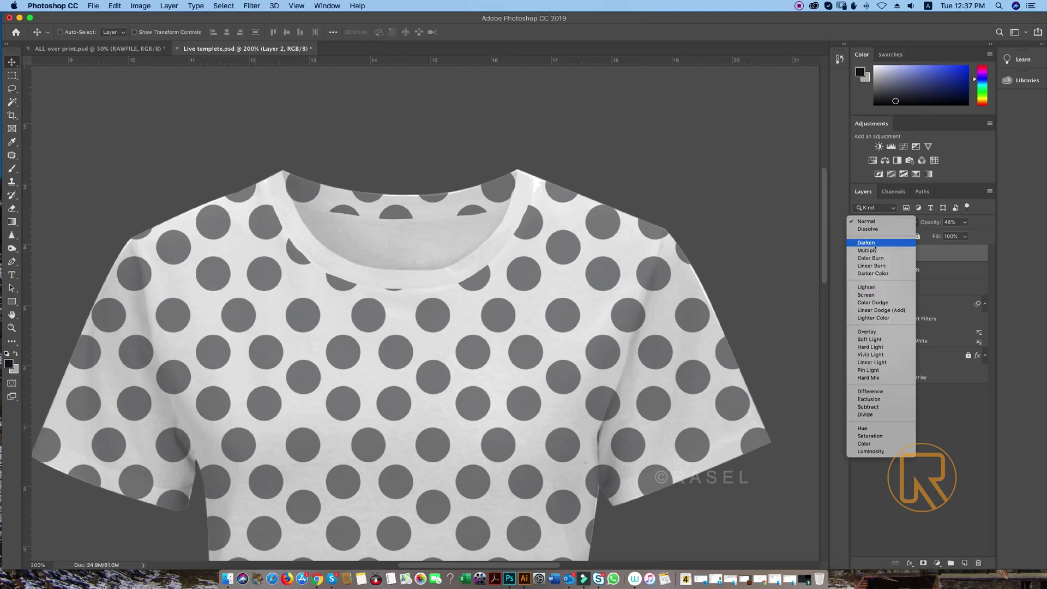
left_click(869, 251)
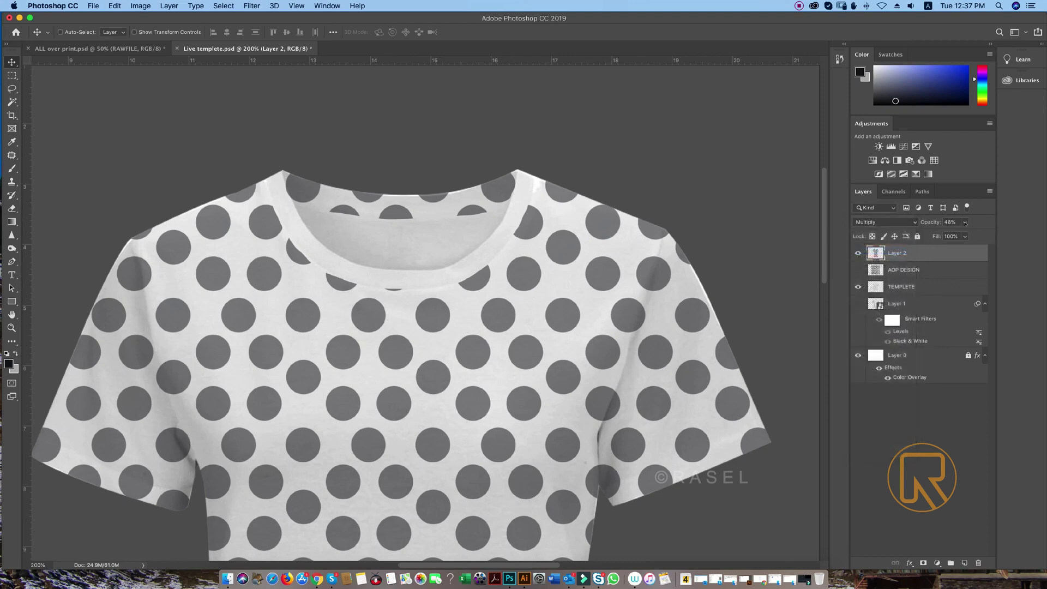
key("5")
key("8")
key("super+minus")
key("super+minus")
left_click(539, 320)
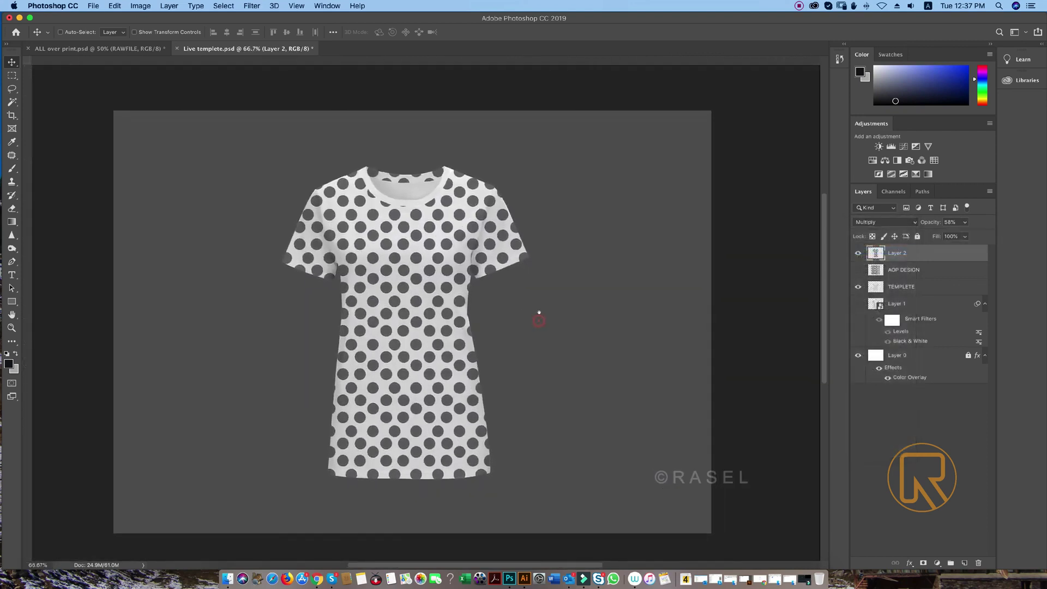
key("super+r")
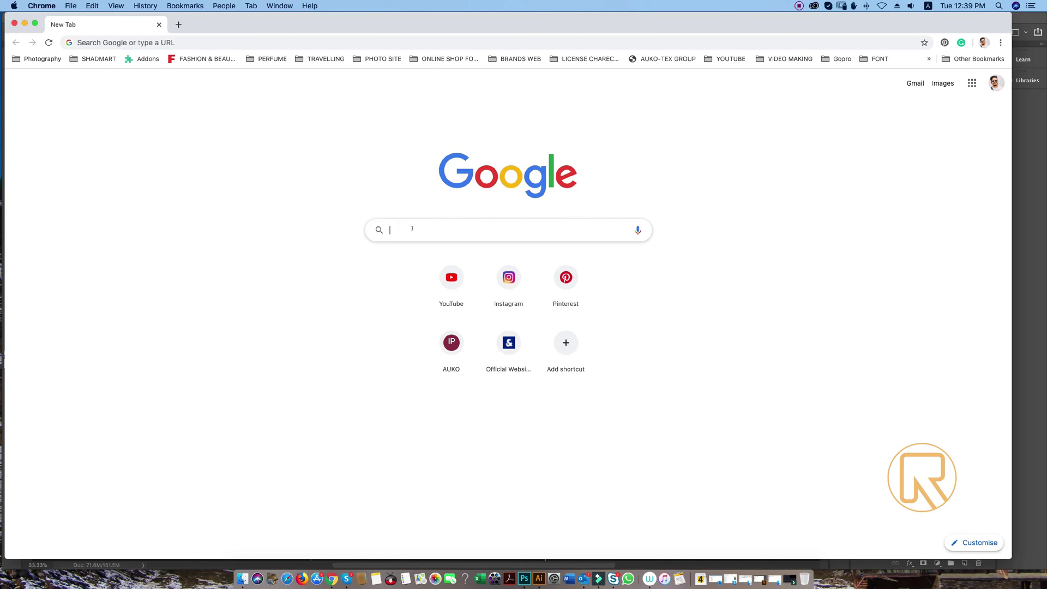
type("A")
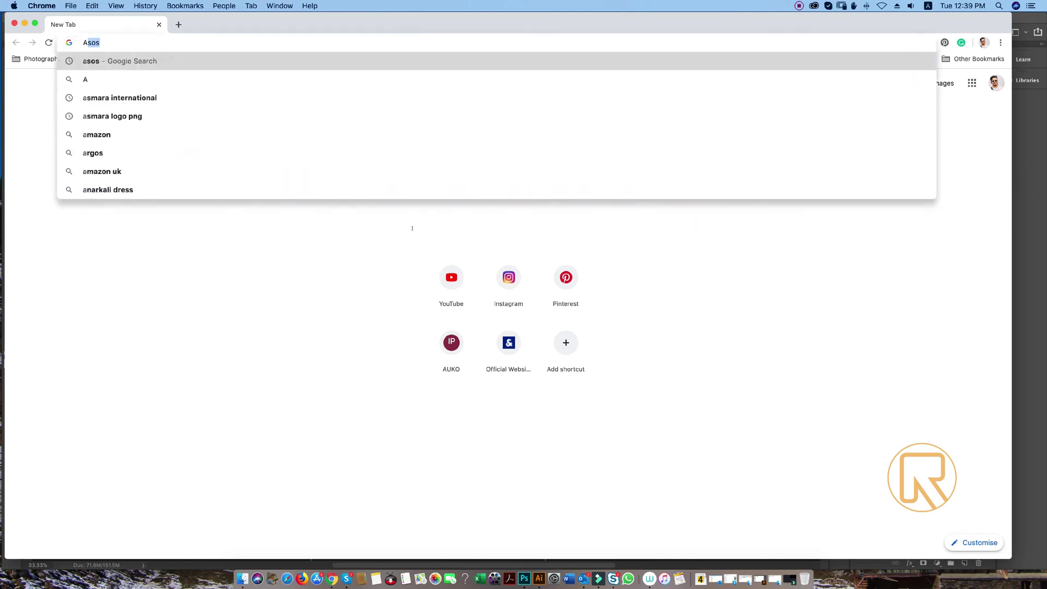
key("BackSpace")
key("BackSpace")
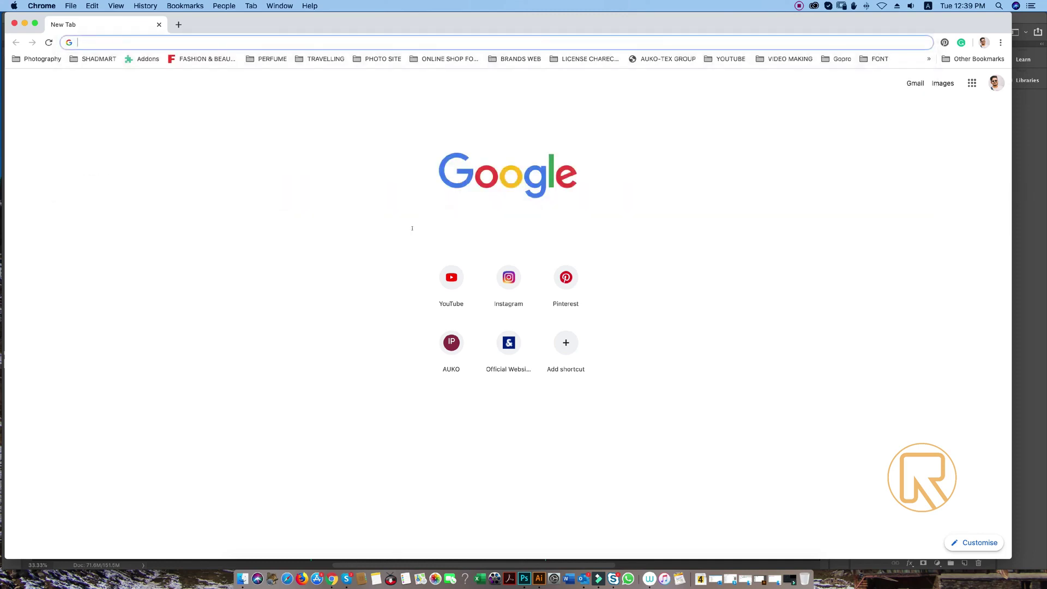
Search Google Images in Chrome for "flower png".
type("Flo")
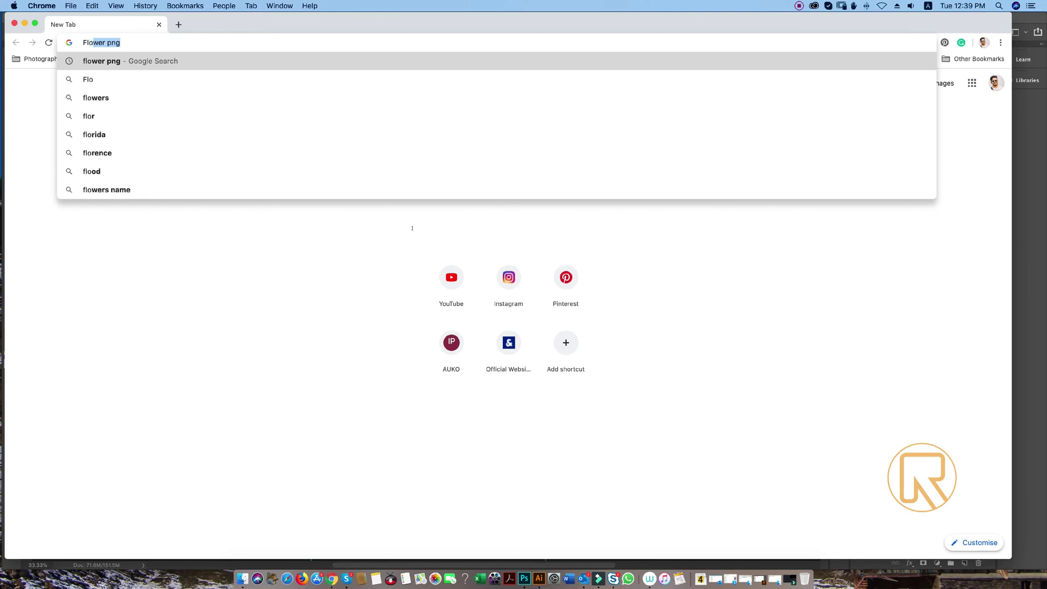
key("Return")
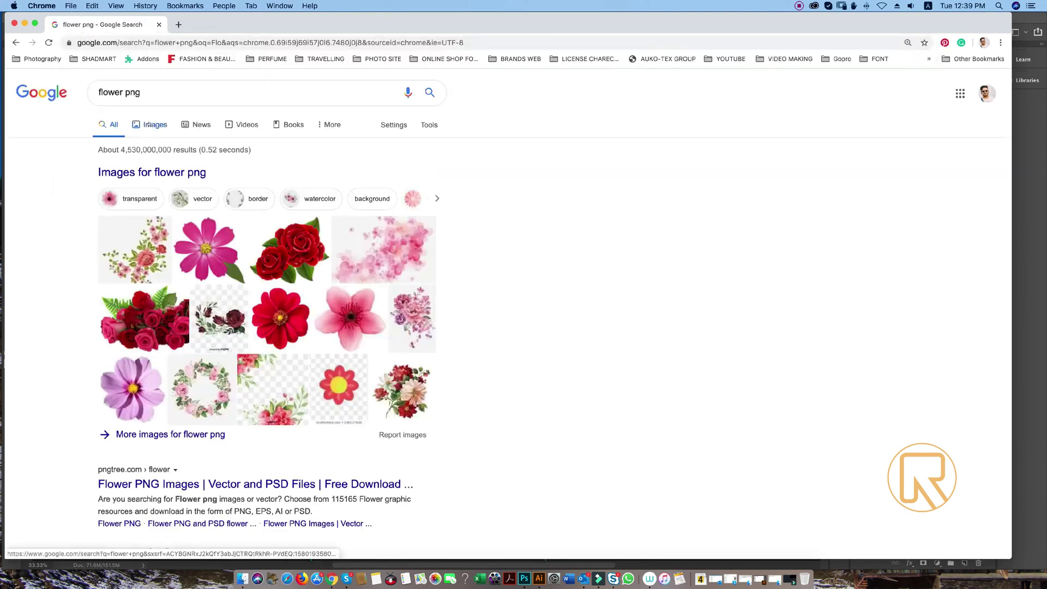
left_click(149, 124)
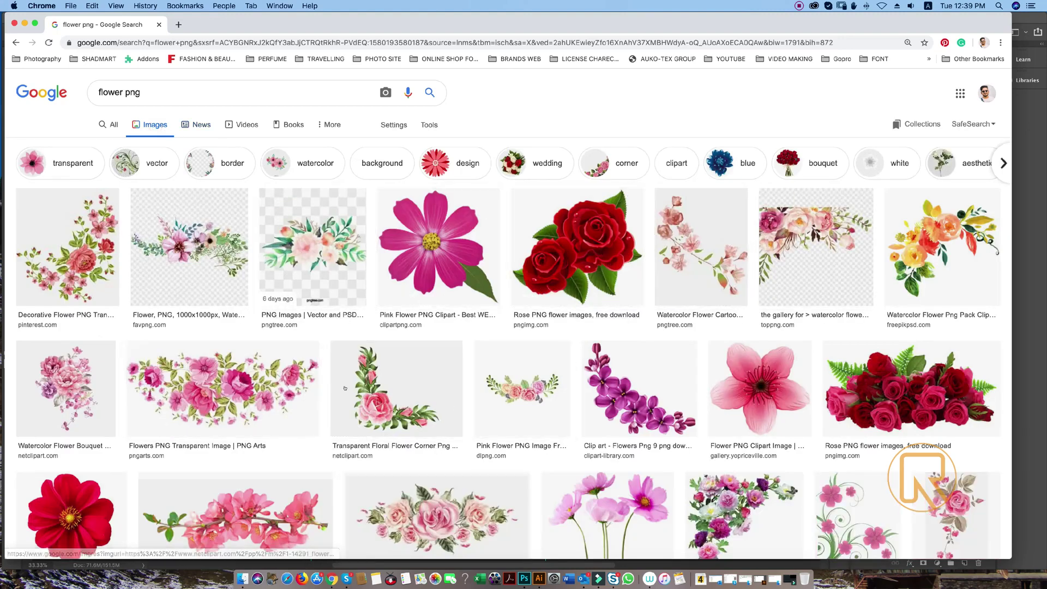
Find the red lily and orange dahlia among the flower image results and open each in its own browser tab.
scroll(291, 406, "down", 6)
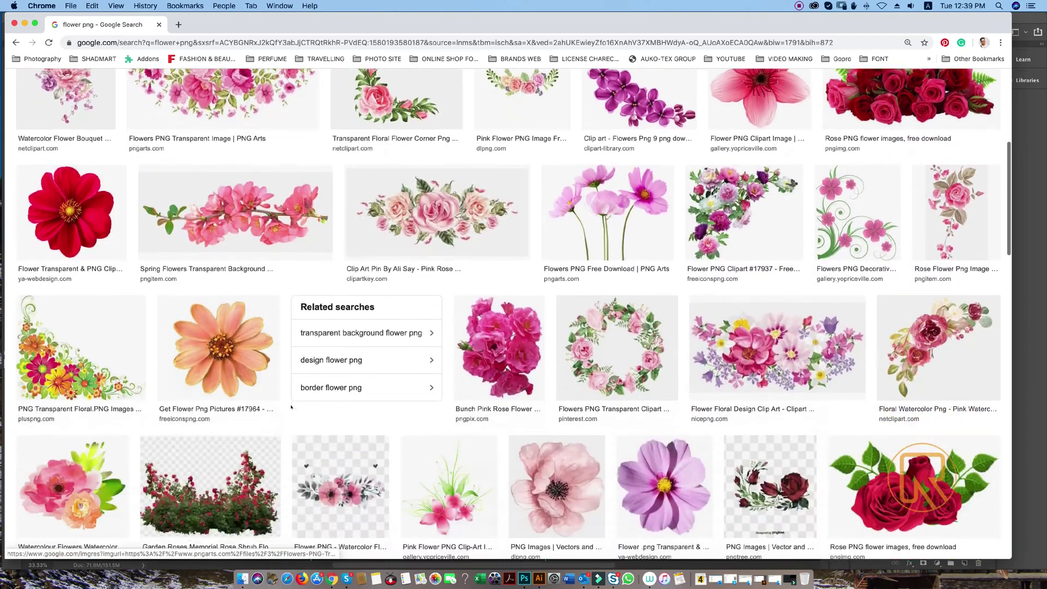
scroll(291, 406, "down", 6)
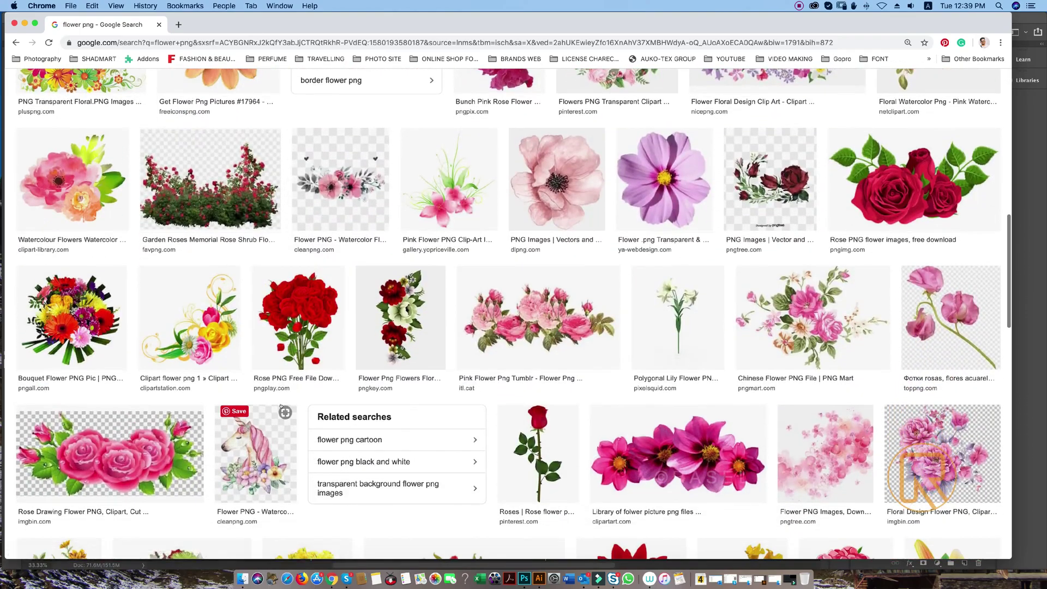
scroll(283, 406, "down", 3)
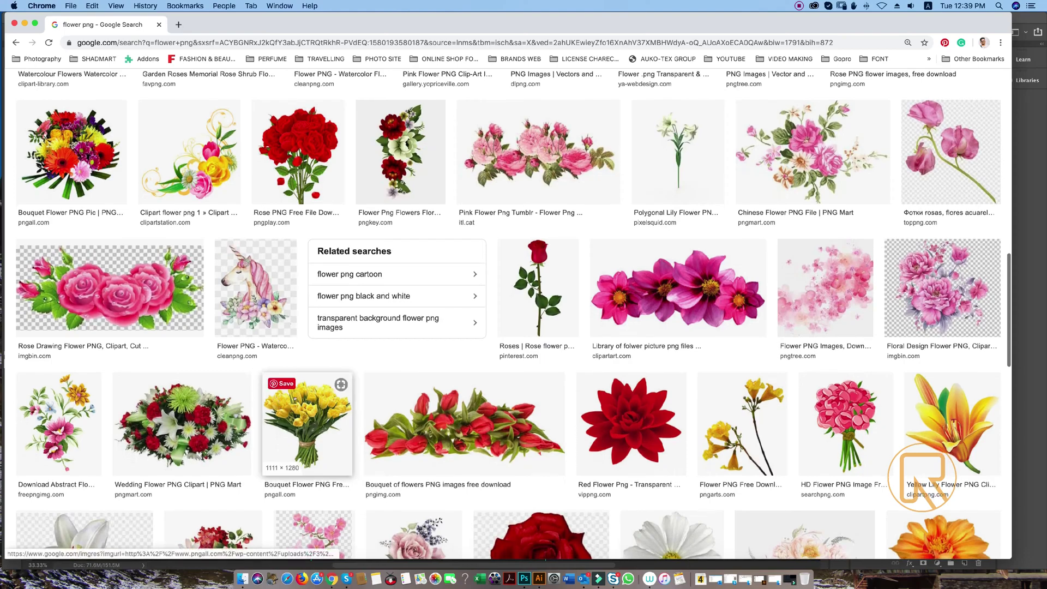
scroll(294, 400, "down", 5)
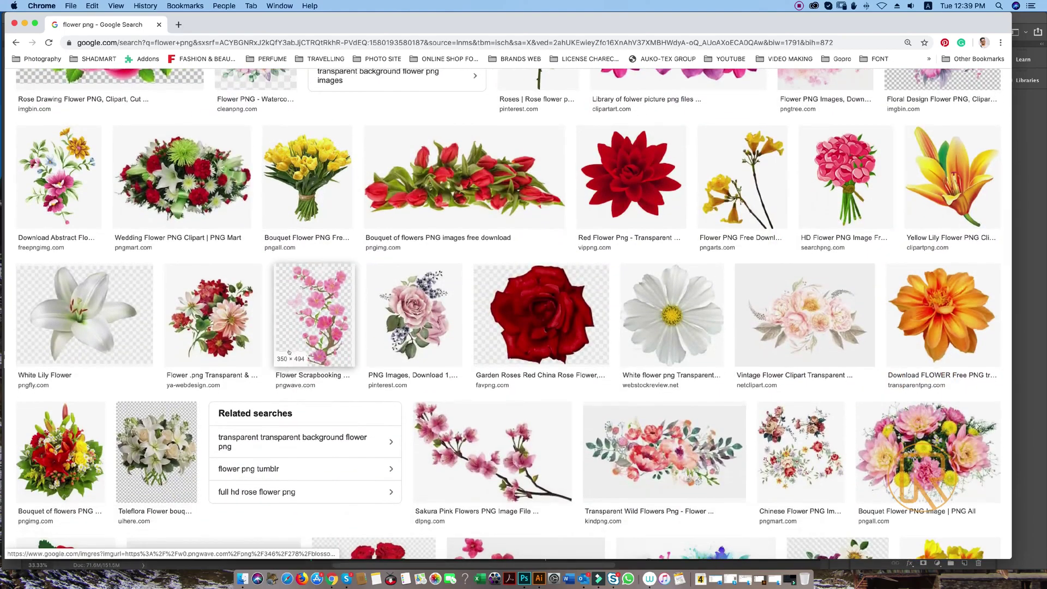
scroll(289, 352, "down", 6)
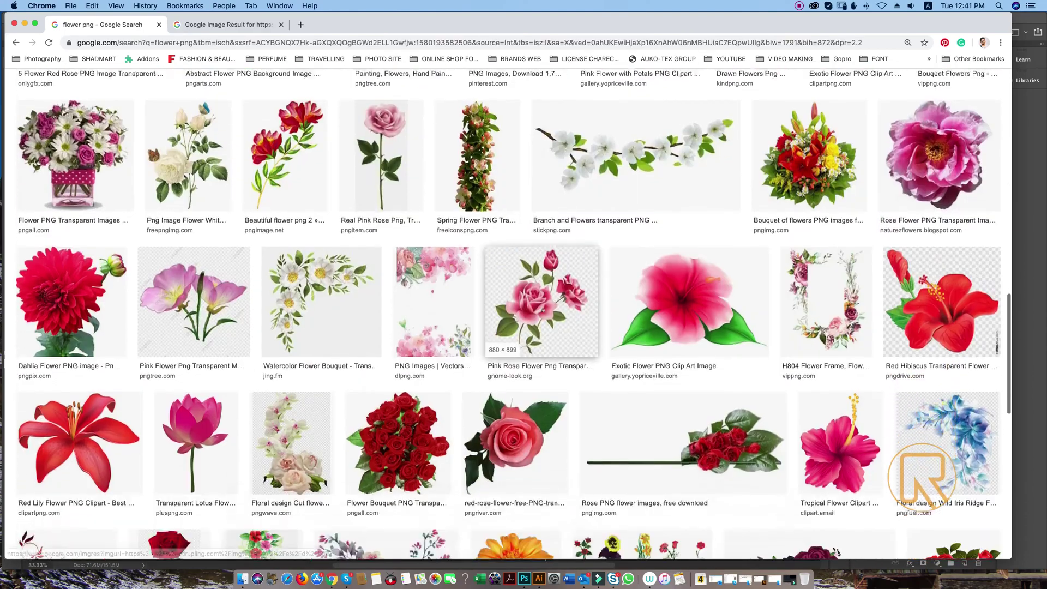
scroll(543, 309, "down", 1)
scroll(543, 309, "down", 2)
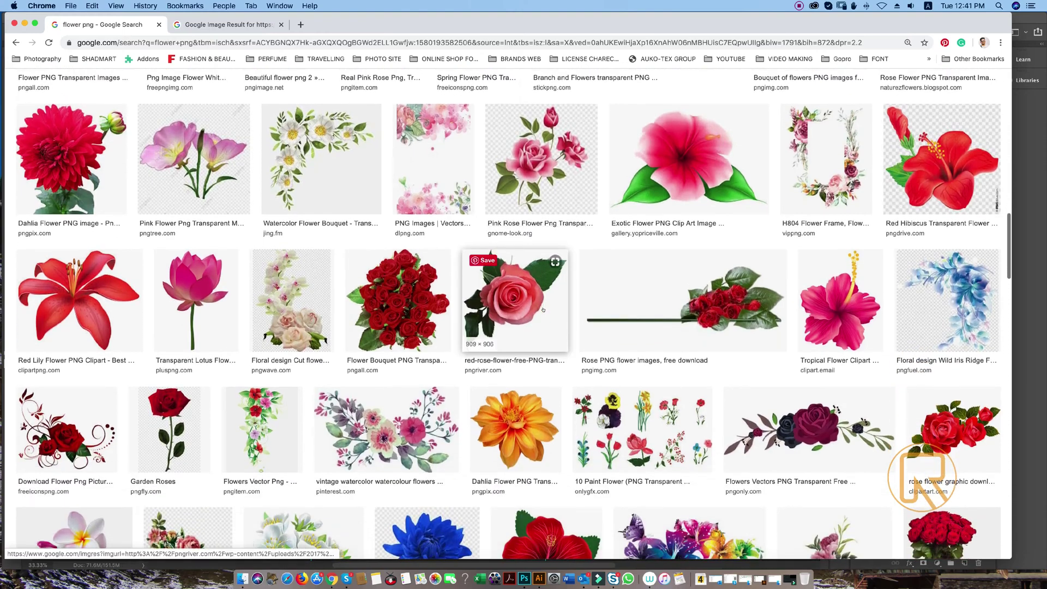
right_click(88, 313)
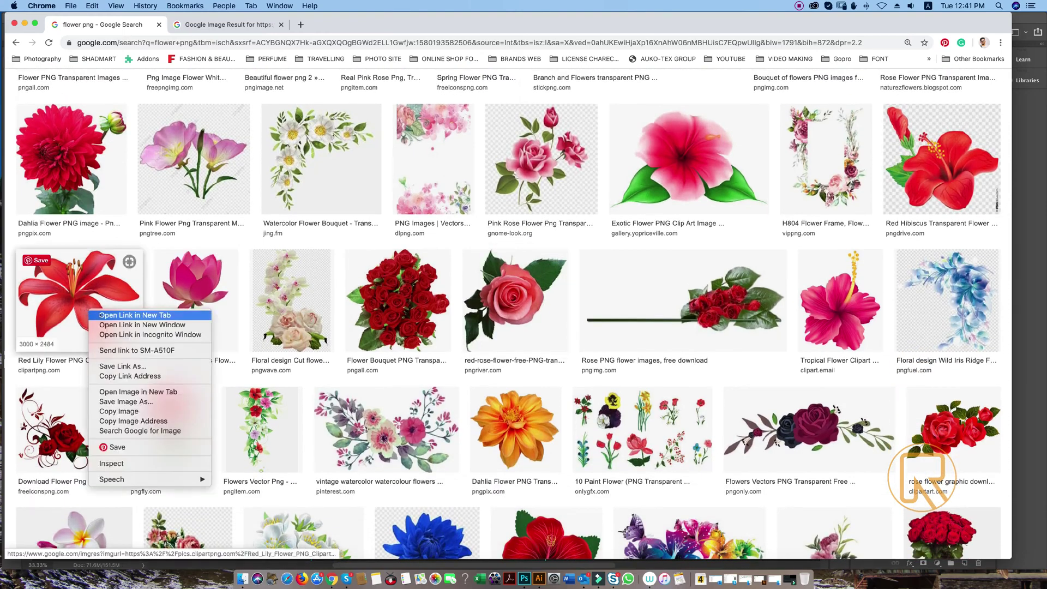
left_click(101, 316)
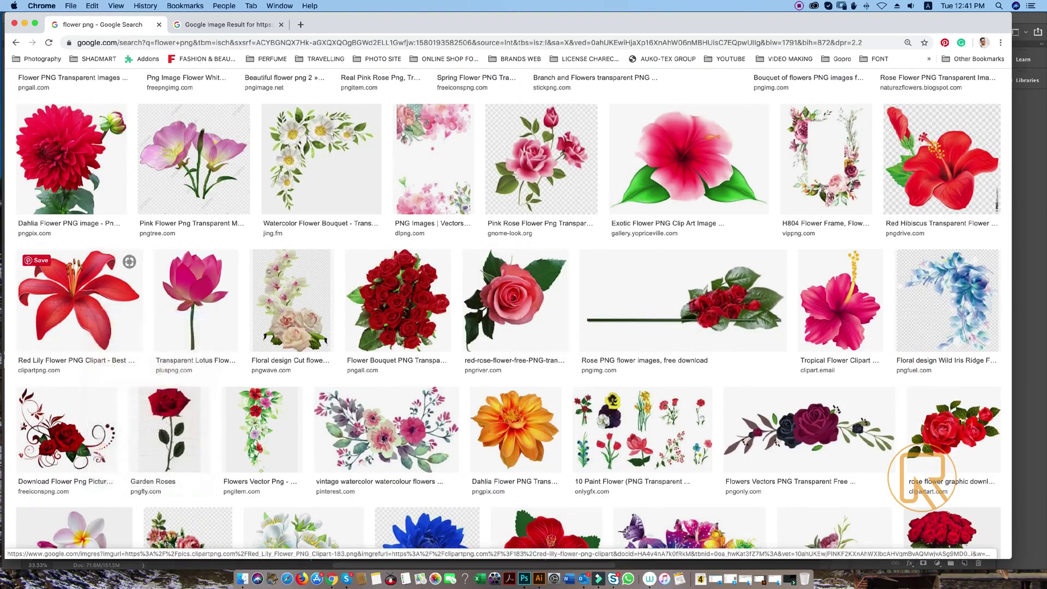
right_click(501, 419)
left_click(509, 395)
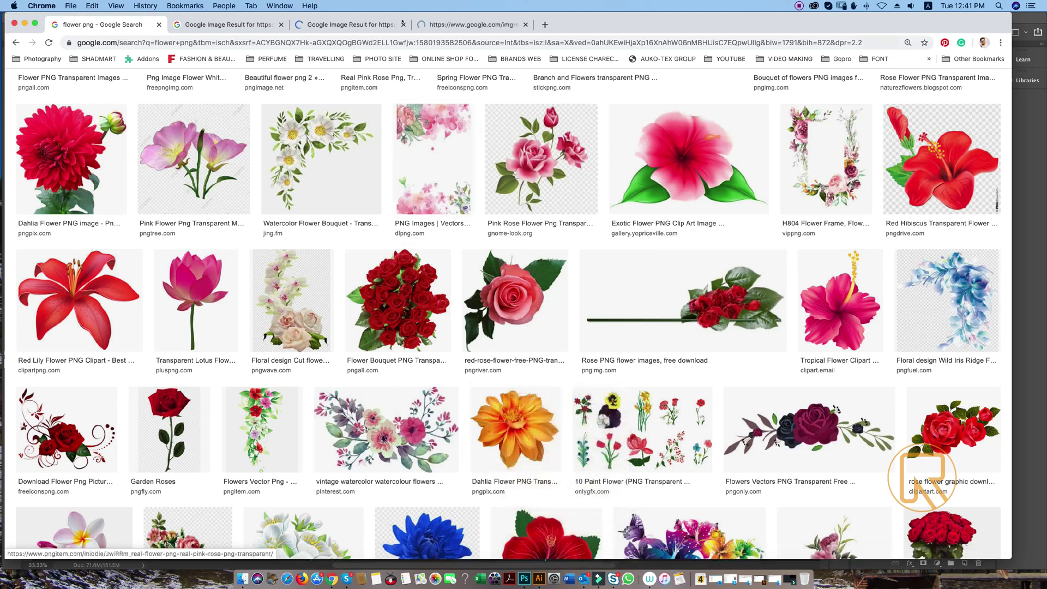
Save the red flower image and the red lily image, Red_Lily_Flower_PNG_Clipart-183, as PNG files.
left_click(349, 24)
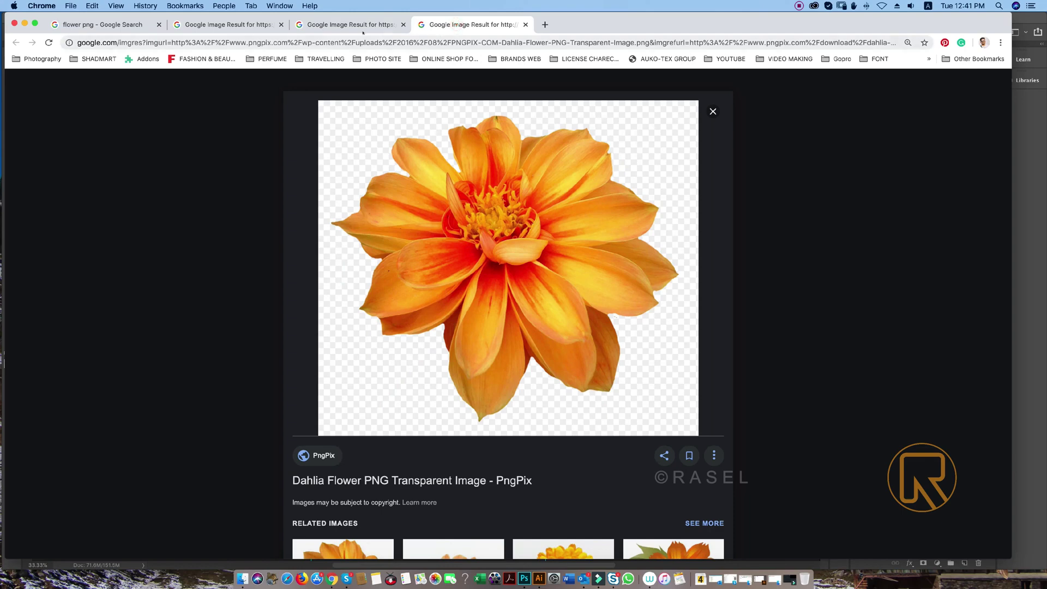
left_click(256, 27)
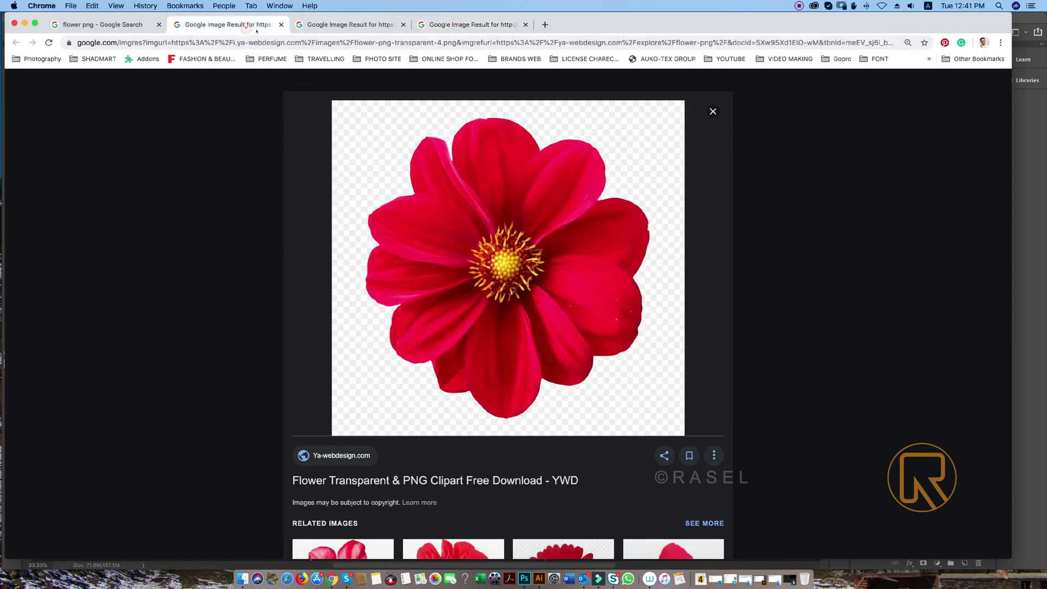
key("ctrl+Tab")
right_click(487, 180)
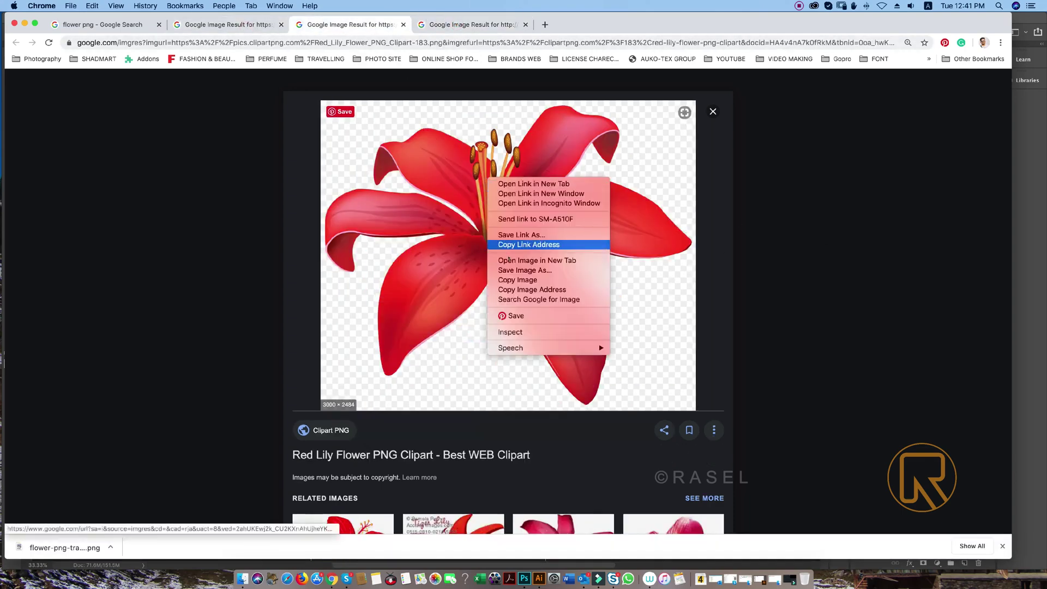
left_click(513, 270)
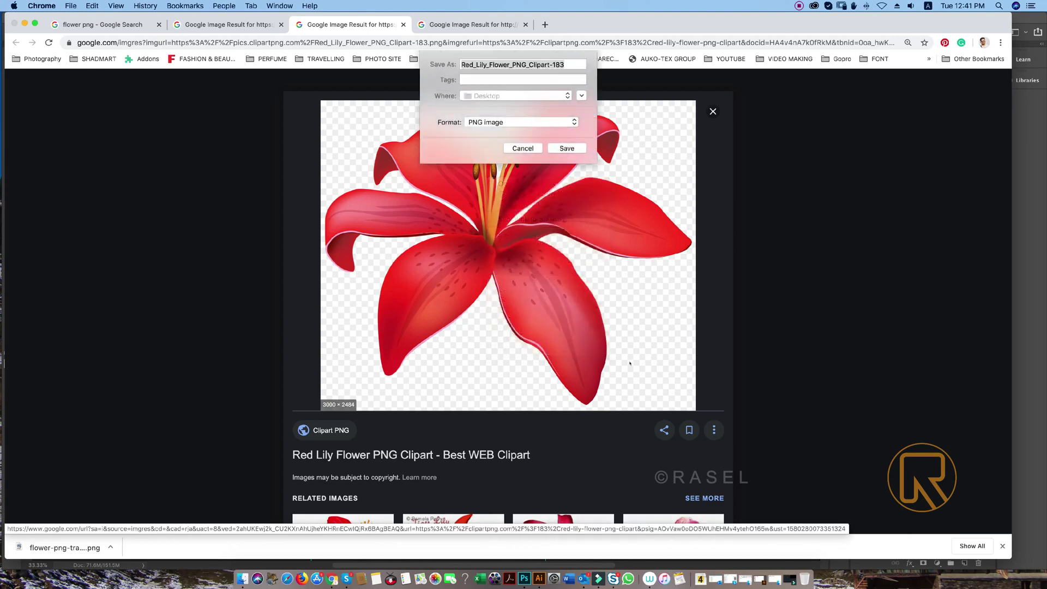
key("Return")
Save the orange dahlia image to the Desktop as a PNG file.
key("ctrl+Tab")
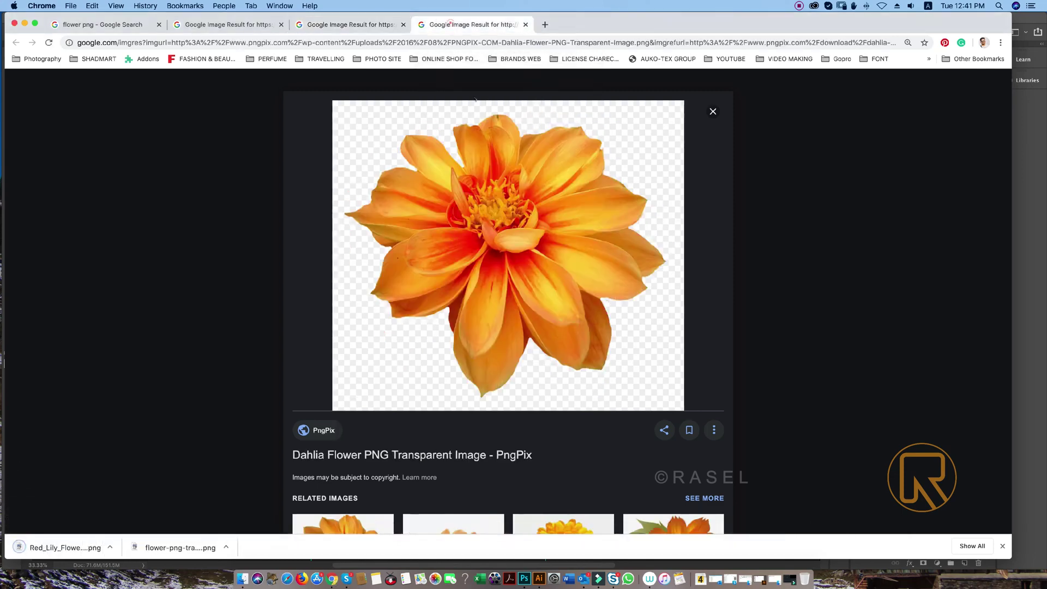
right_click(521, 214)
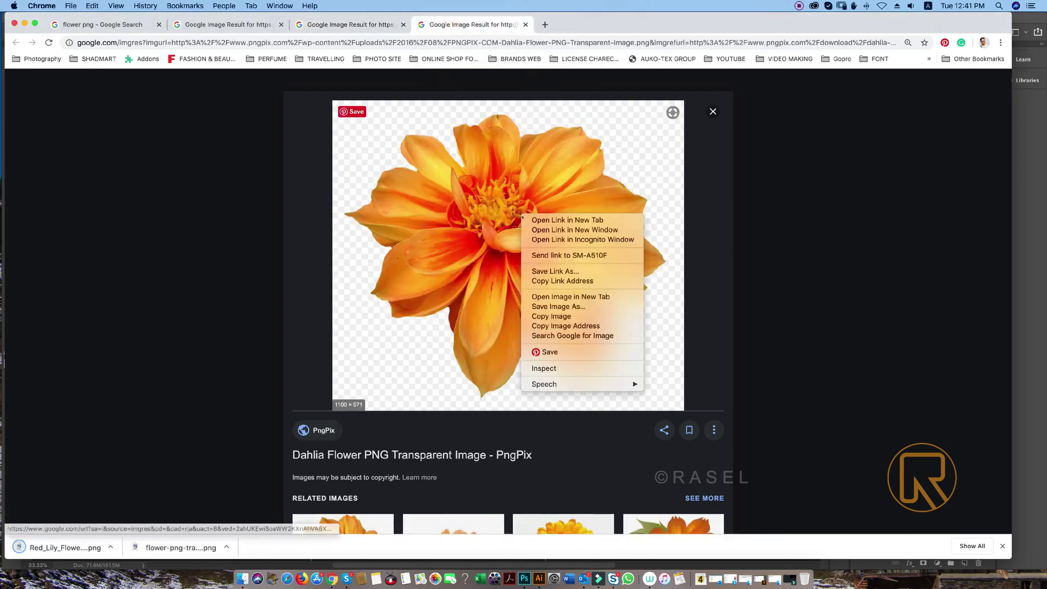
left_click(561, 307)
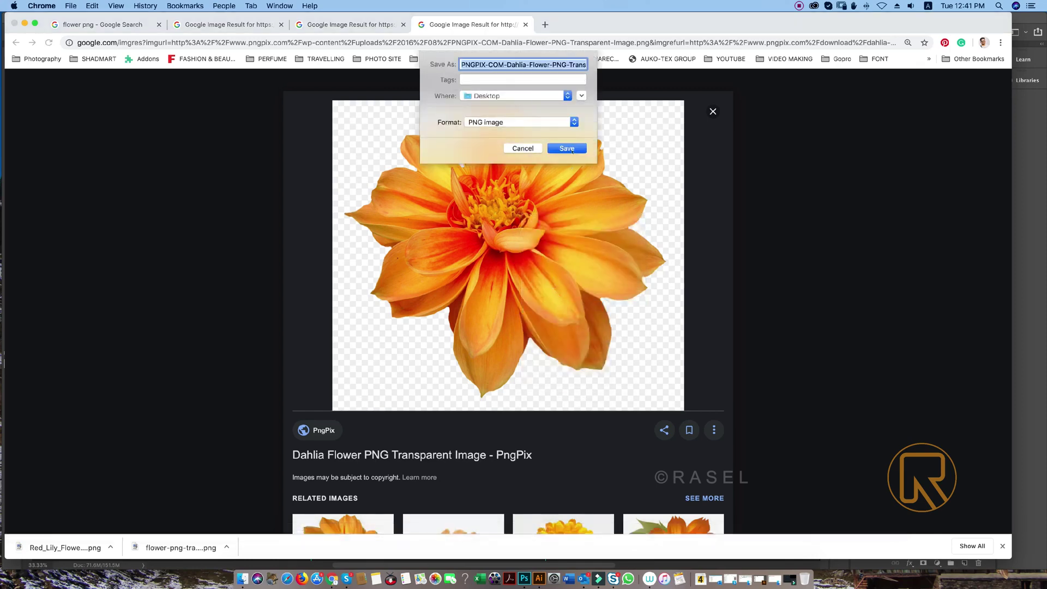
left_click(567, 148)
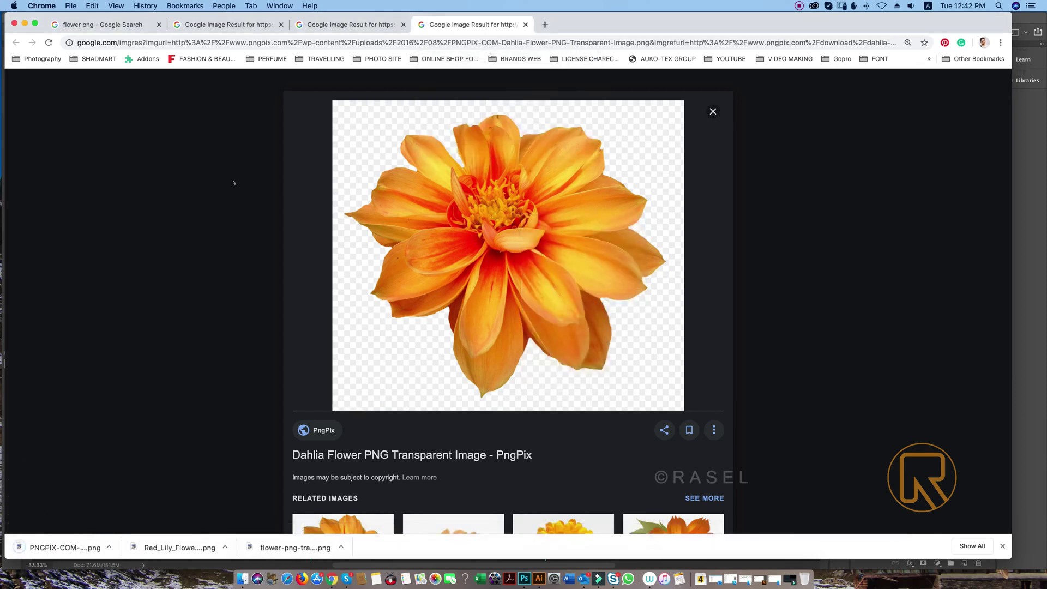
Switch to Photoshop and place the Red_Lily_Flower_PNG_Clipart-183 image from the desktop over the grey square in the ALL over print document.
left_click(25, 24)
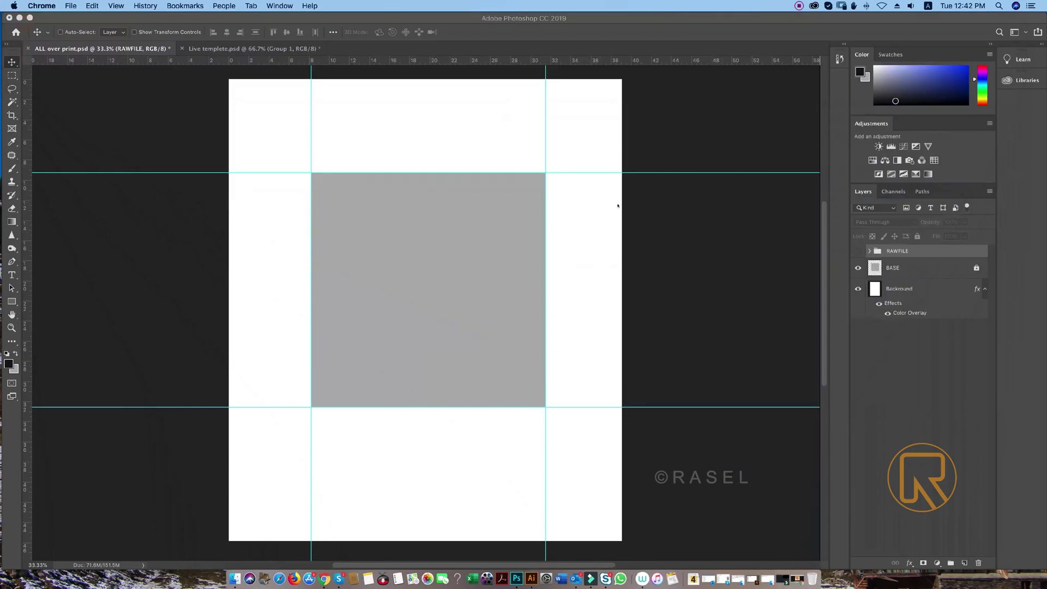
left_click(680, 141)
left_click_drag(743, 19, 648, 24)
left_click(976, 102)
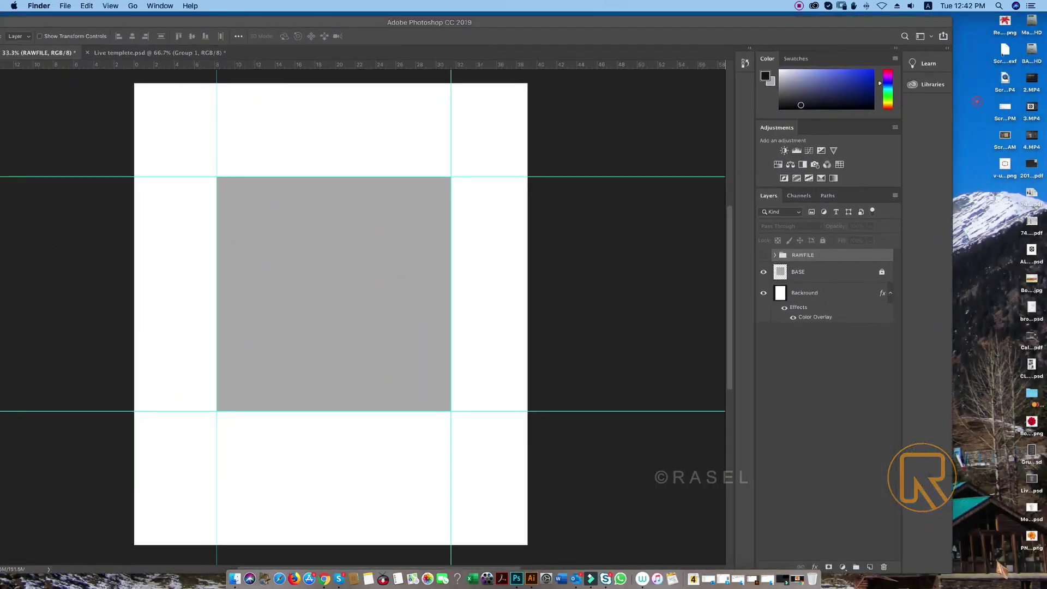
left_click_drag(395, 287, 391, 281)
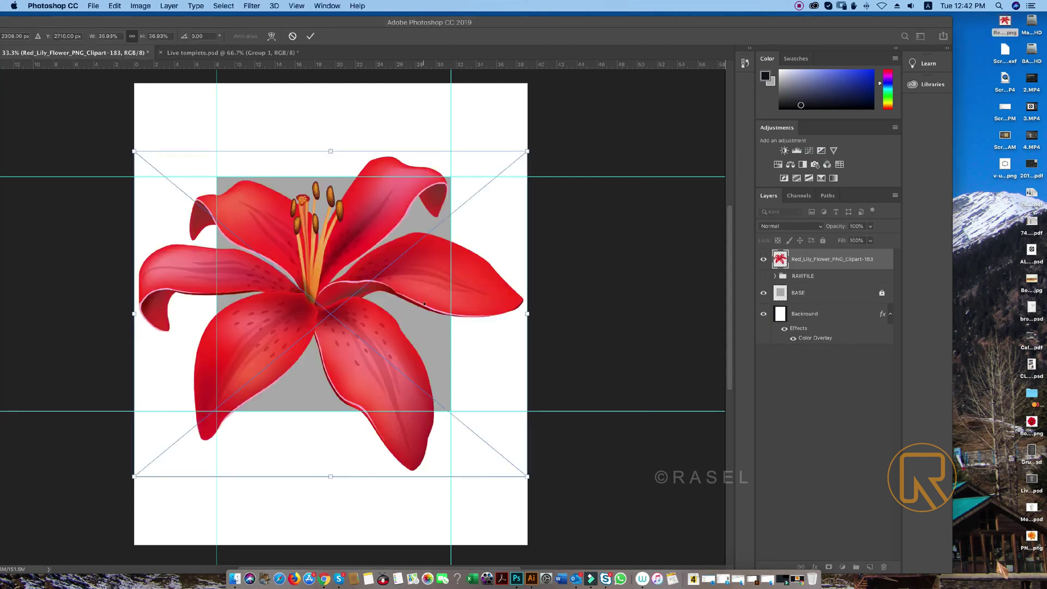
key("Return")
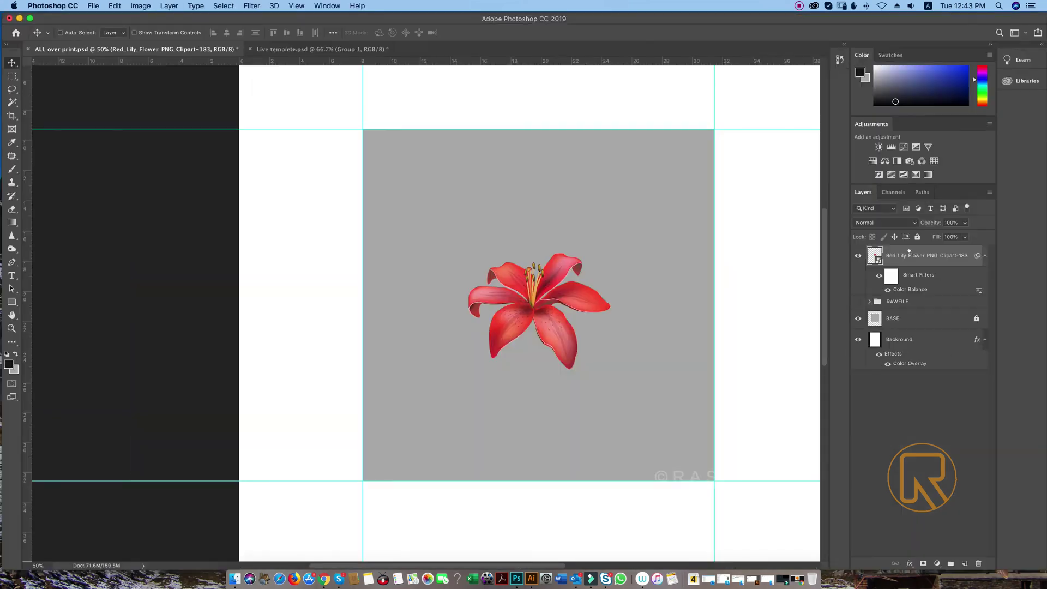
Rasterize the red lily layer, duplicate it, and move the copy so it is centred on the grey square's left guide.
right_click(909, 251)
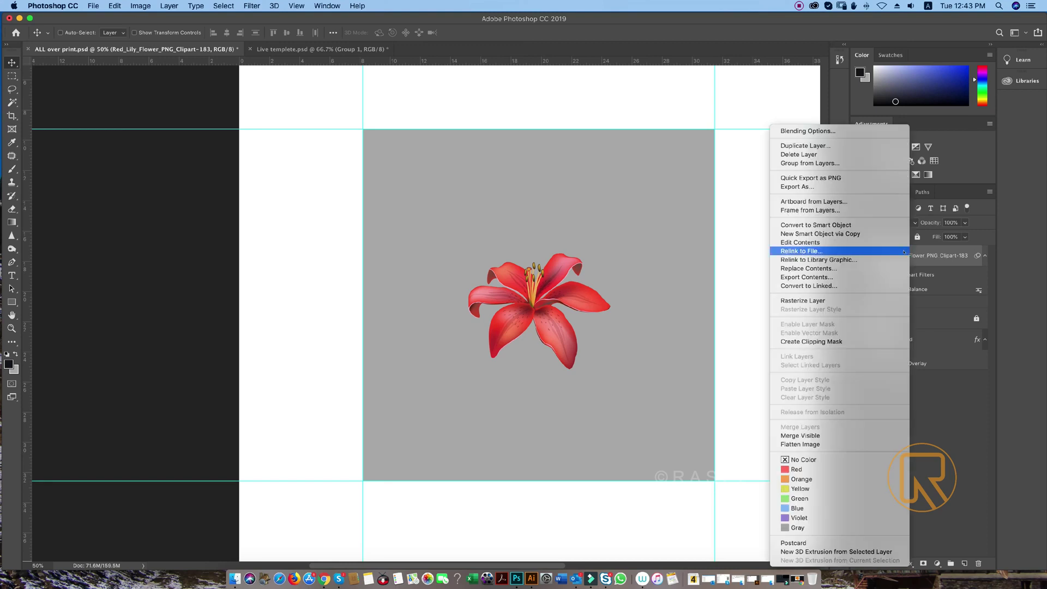
left_click(848, 300)
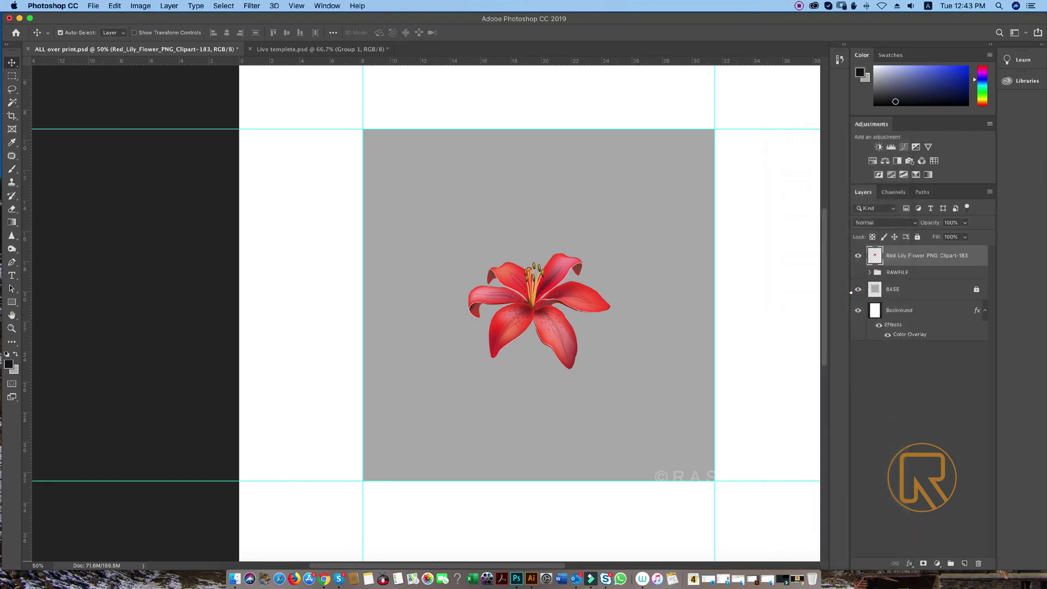
key("super+j")
key("super+t")
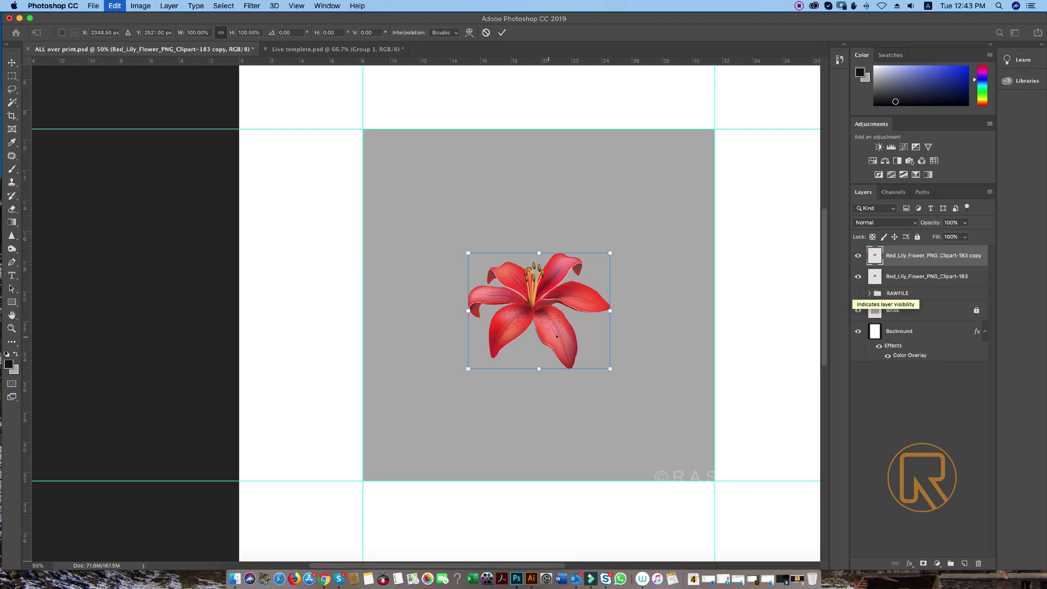
left_click_drag(556, 337, 382, 330)
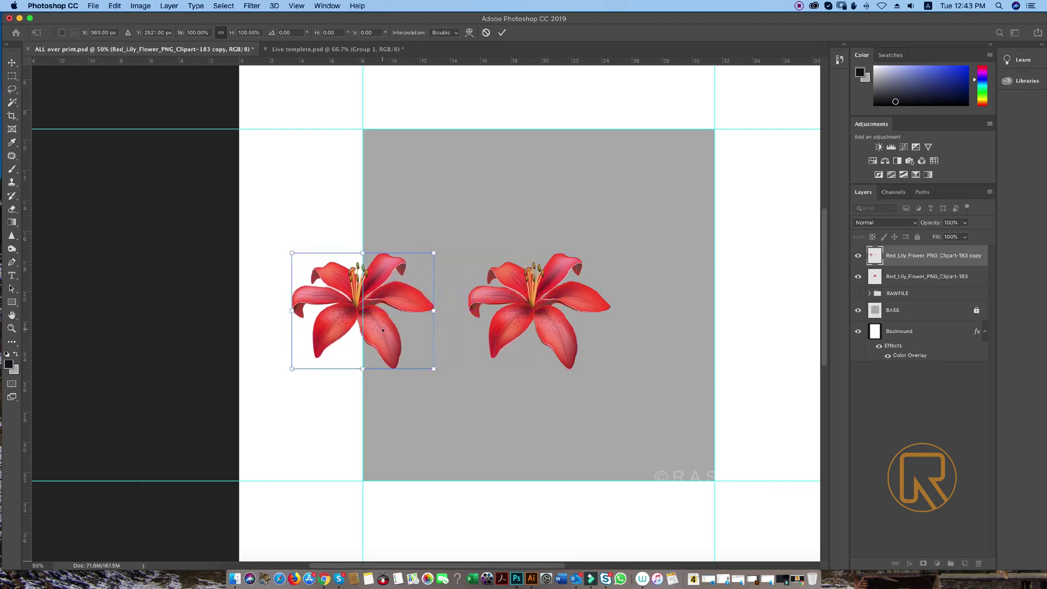
key("Return")
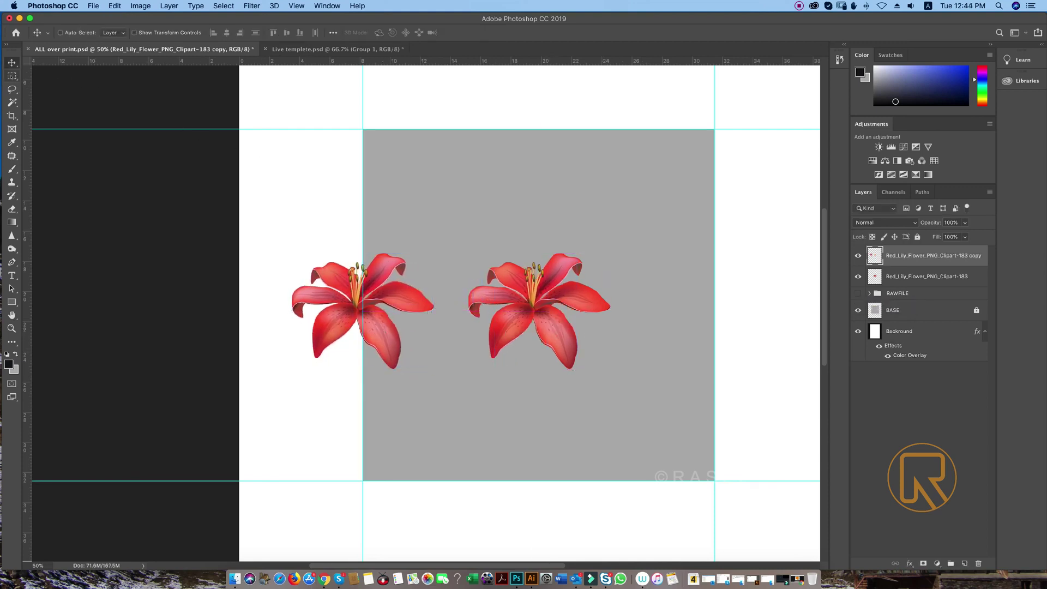
Select the half of the lily copy outside the left guide and move it to the square's right edge.
key("m")
left_click_drag(278, 202, 362, 380)
key("v")
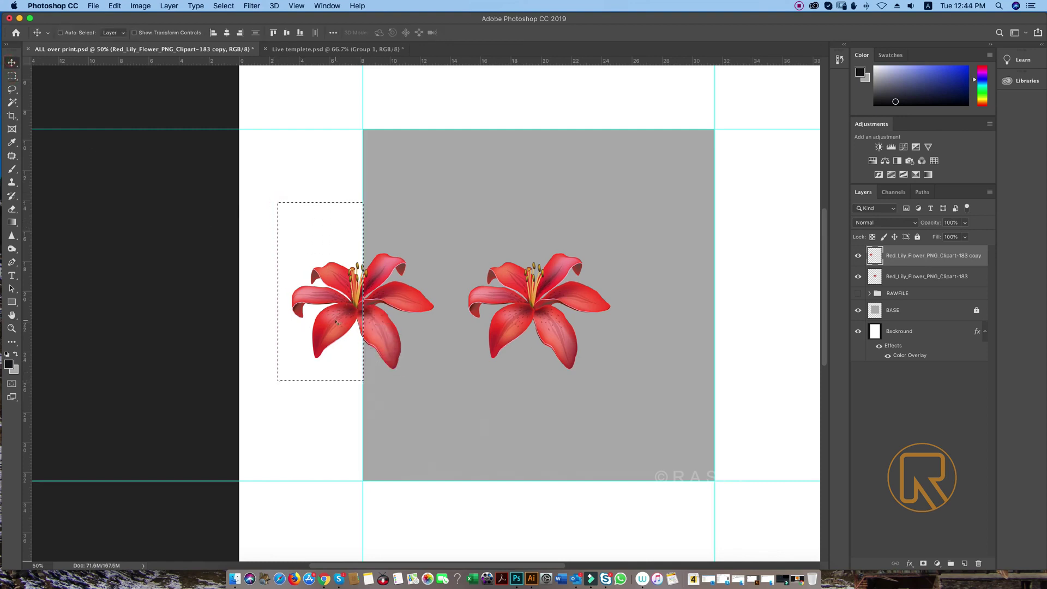
left_click_drag(337, 322, 689, 322)
key("ctrl+d")
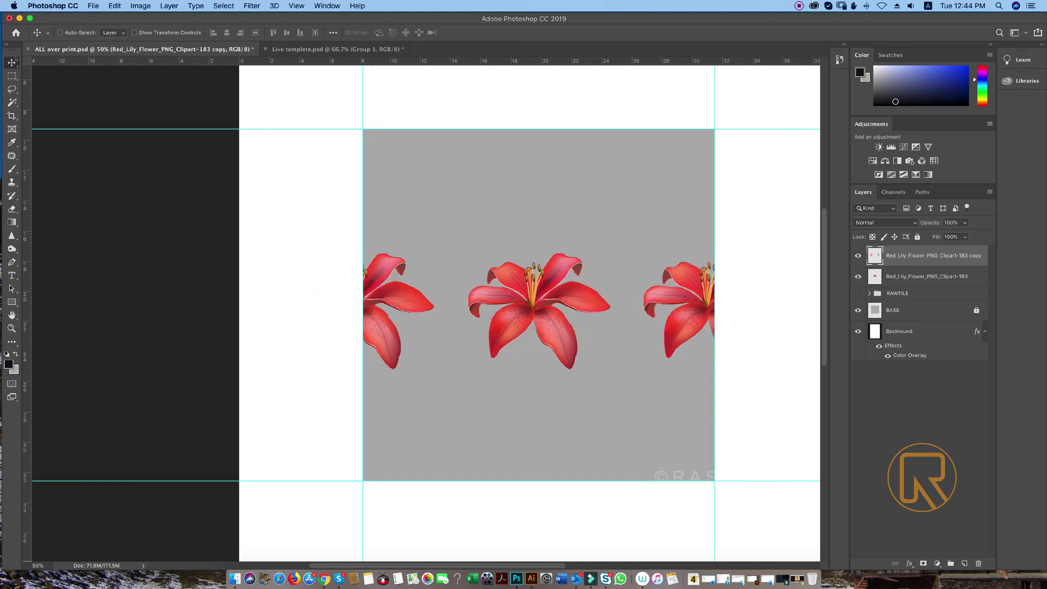
Duplicate the split lily layer and rotate the copy -90° so its halves sit at the square's top and bottom edges.
key("ctrl+j")
key("ctrl+t")
left_click_drag(620, 378, 612, 223)
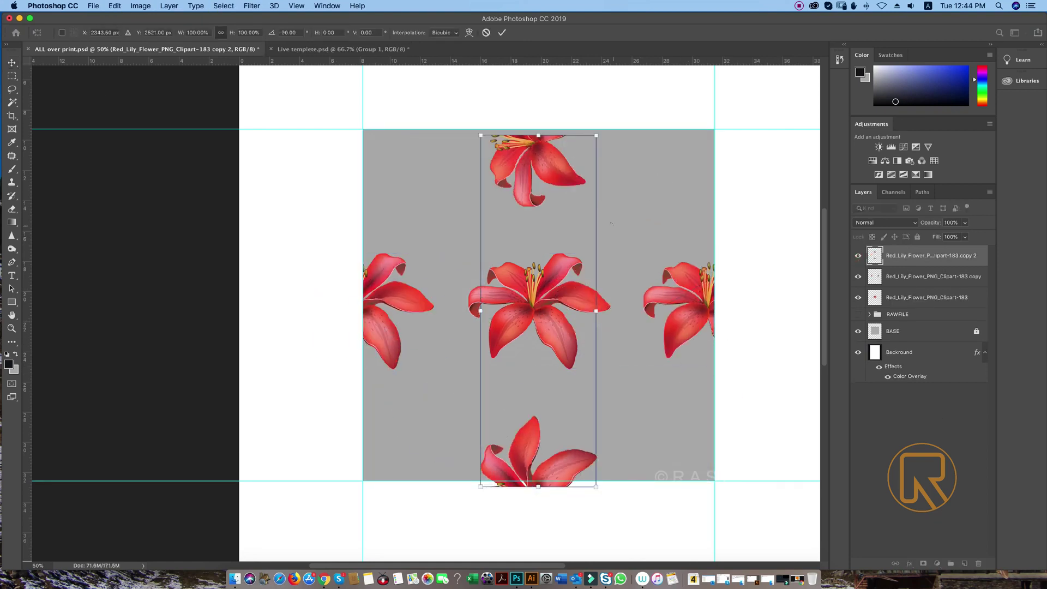
key("Return")
scroll(565, 489, "up", 5)
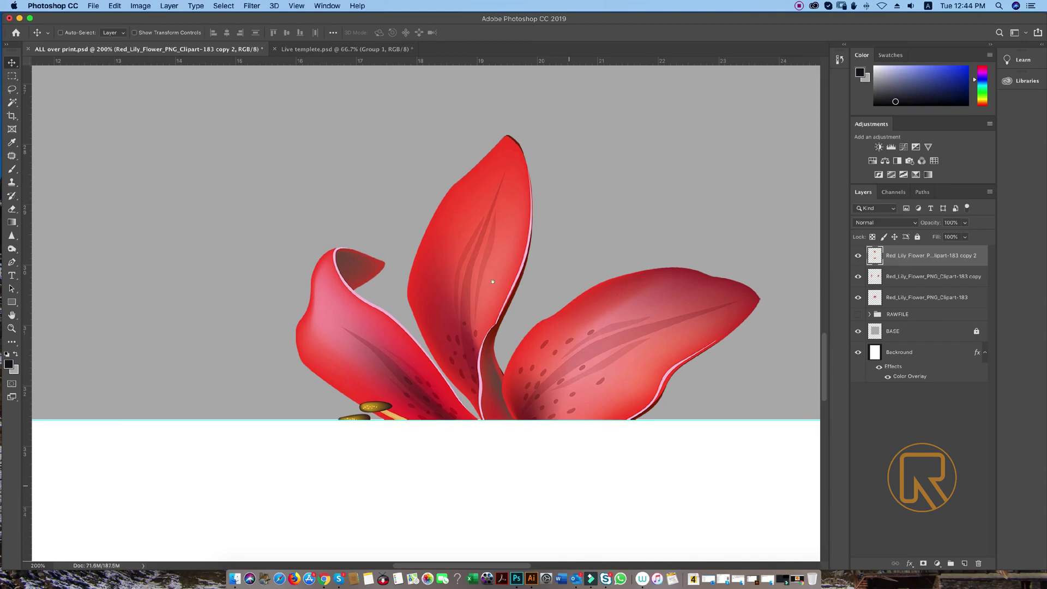
scroll(486, 240, "down", 8)
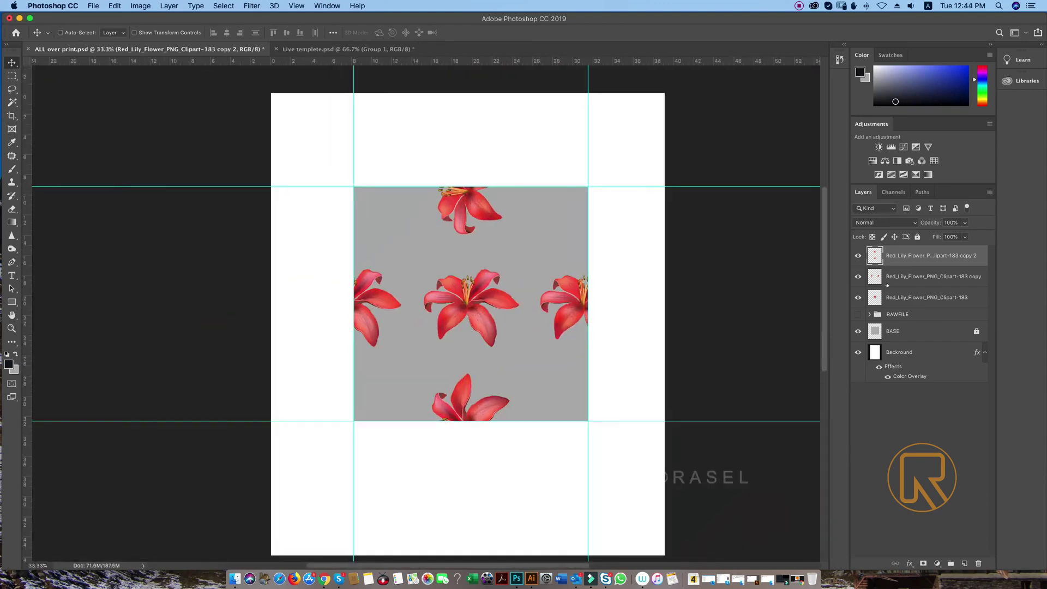
Place the orange dahlia PNG from the desktop into the ALL over print document and rasterize its layer.
mouse_move(1003, 568)
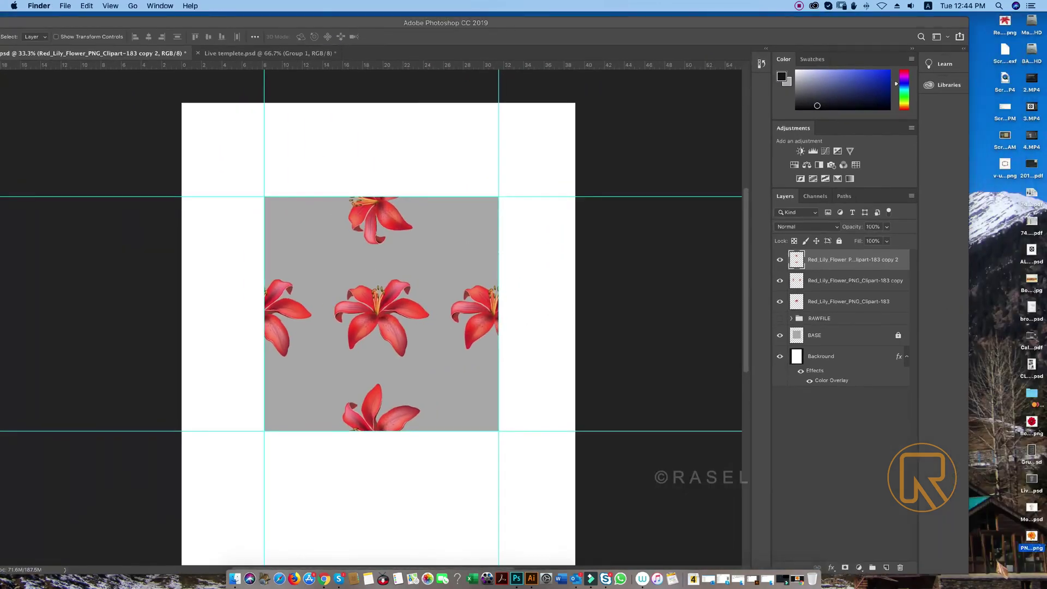
left_click_drag(963, 423, 393, 325)
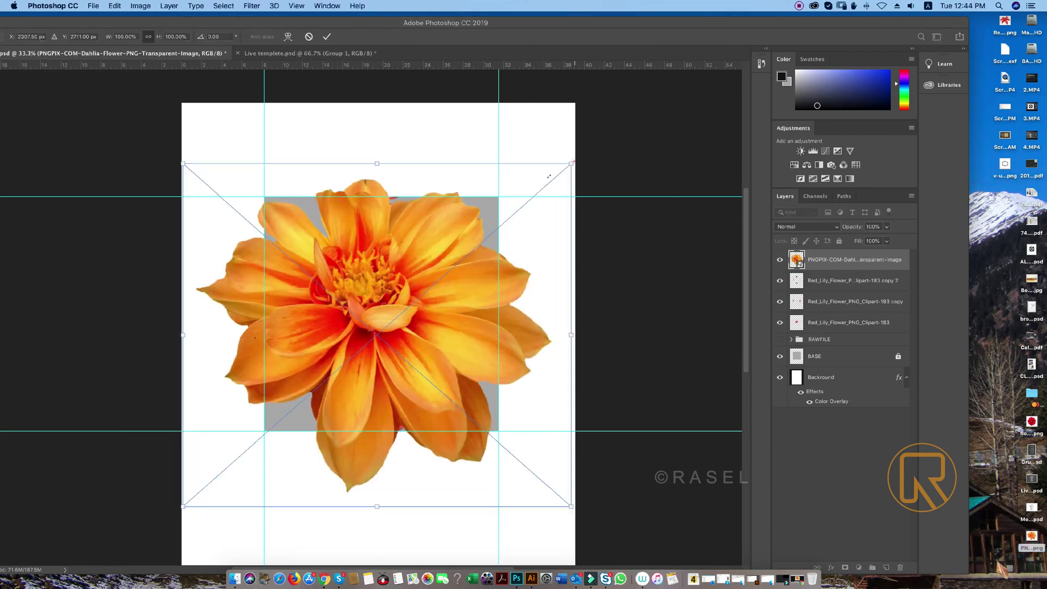
key("Return")
right_click(833, 260)
left_click(861, 301)
left_click_drag(616, 23, 695, 19)
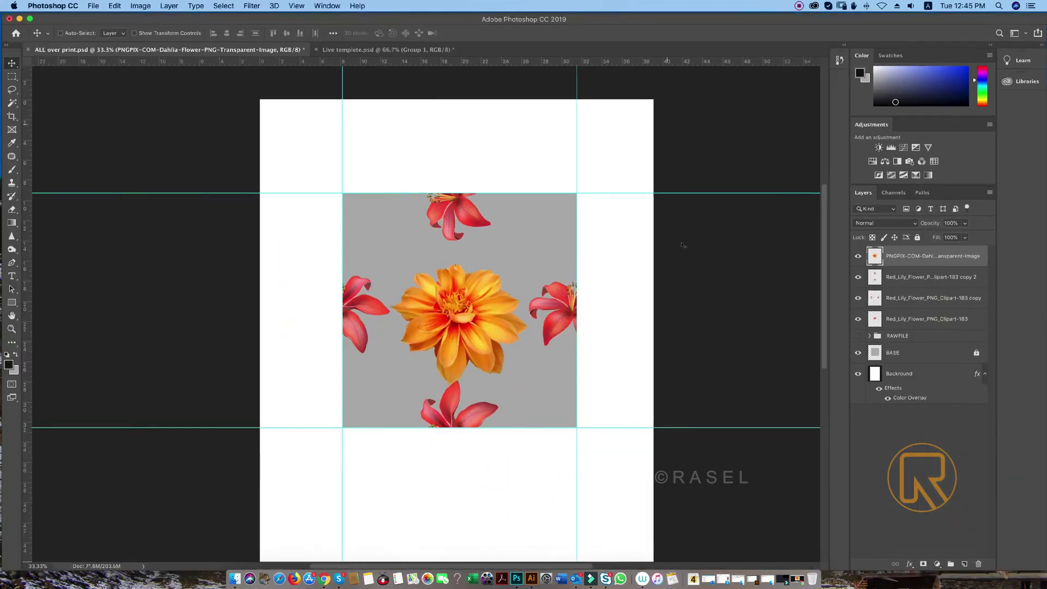
Scale the orange dahlia down and position it in the upper right corner of the grey square.
key("super+t")
left_click_drag(527, 263, 452, 325)
key("super+equal")
left_click_drag(399, 346, 569, 179)
key("Return")
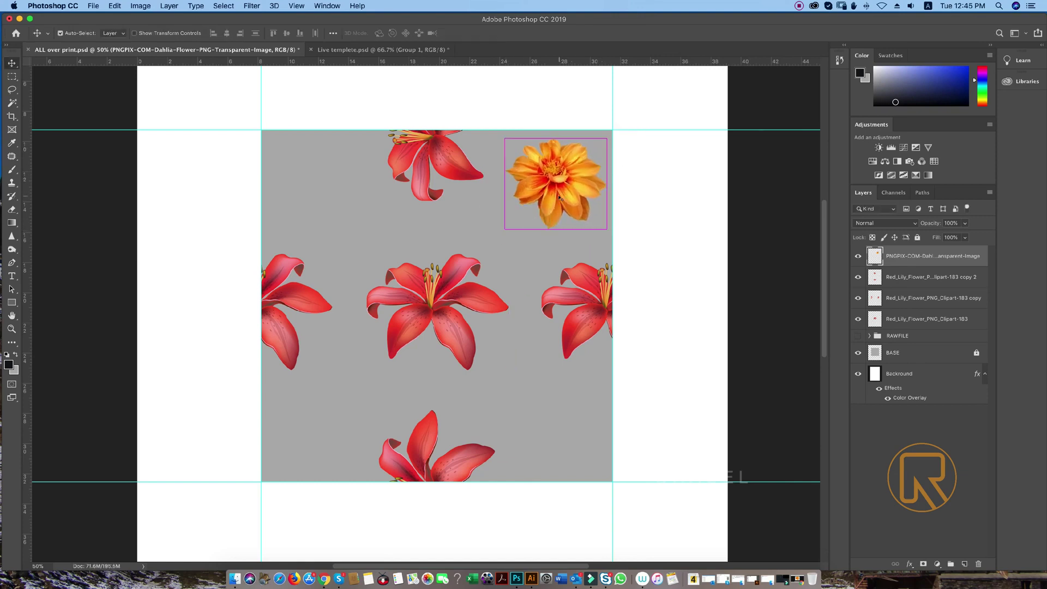
key("super+j")
left_click_drag(512, 260, 278, 259)
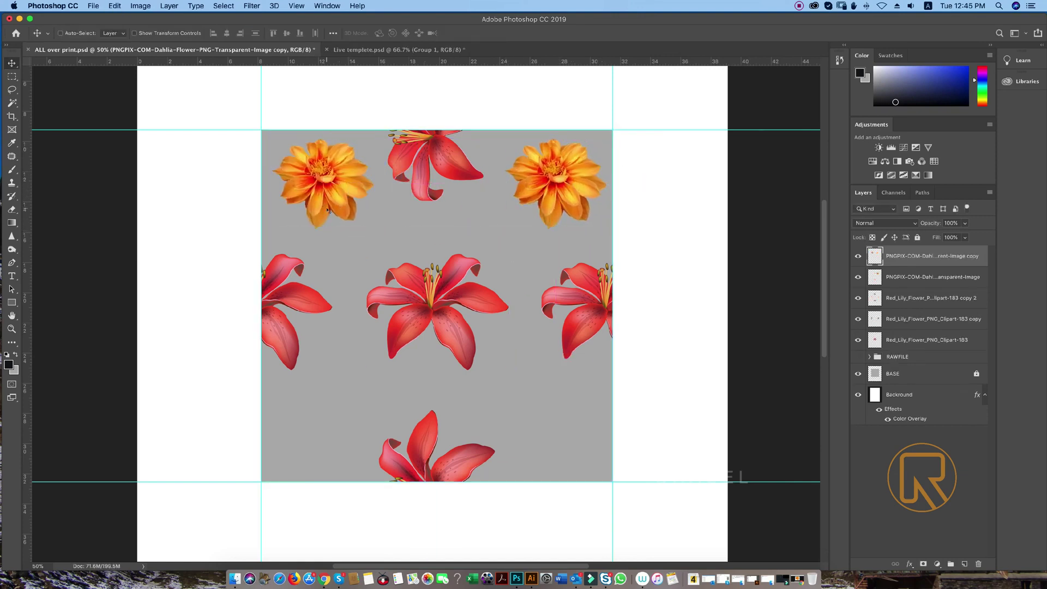
key("BackSpace")
Centre the dahlia on the square's left guide and move its outer half to the right edge.
key("super+t")
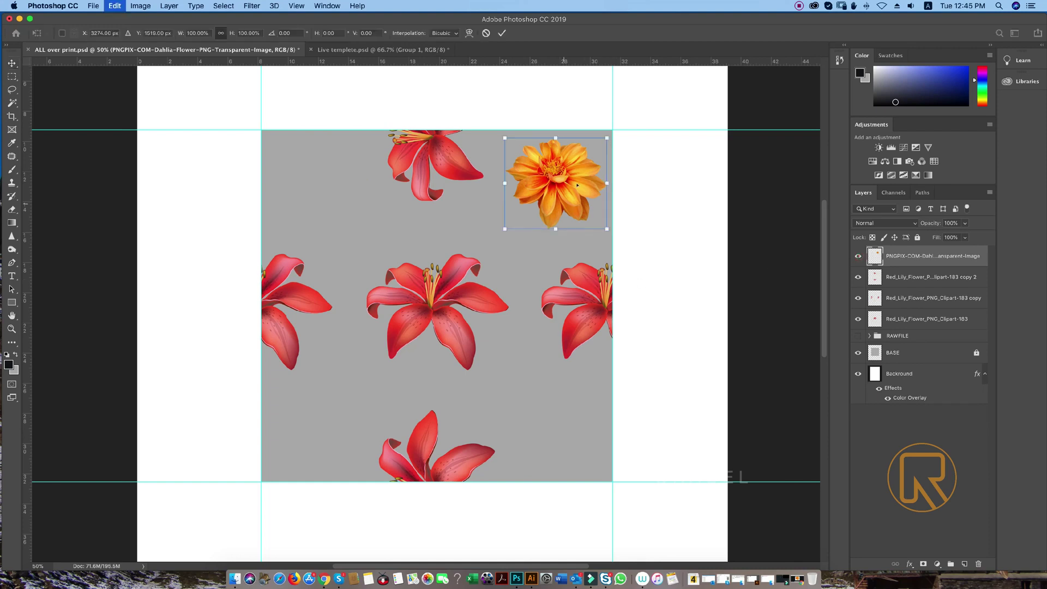
left_click_drag(571, 211, 280, 211)
key("Return")
key("m")
mouse_move(199, 129)
left_mouse_down()
mouse_move(262, 238)
mouse_move(599, 209)
mouse_move(606, 191)
mouse_move(606, 316)
mouse_move(626, 401)
left_mouse_up()
key("v")
key("super+d")
Duplicate the split dahlia layer and position the copy near the lower corners of the grey square.
key("super+j")
key("super+t")
key("Return")
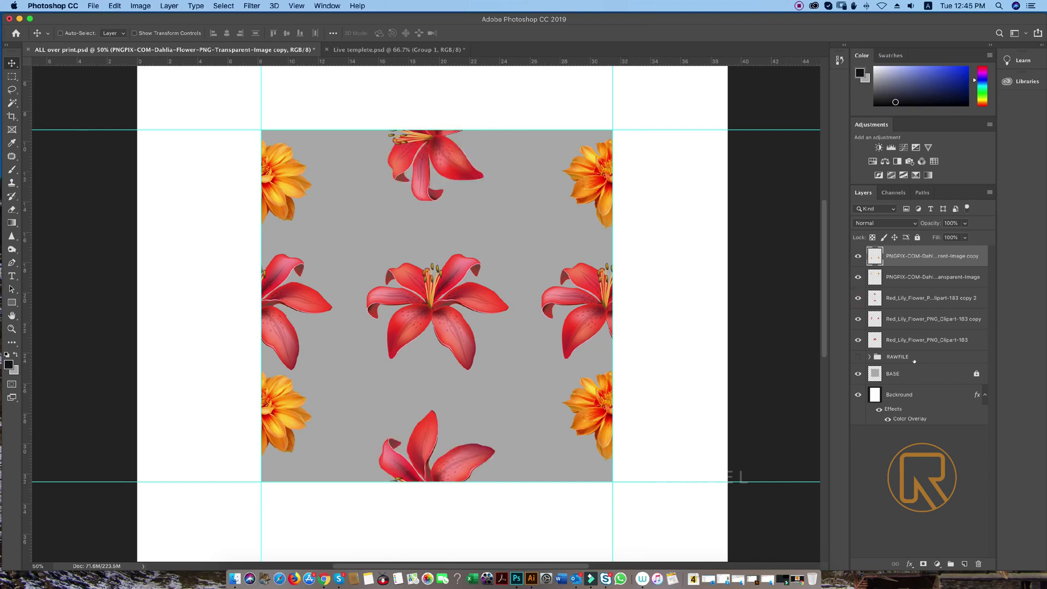
Place the flower-png-transparent-4 image from the desktop over the grey square and rasterize its layer.
left_click_drag(725, 30, 636, 30)
left_click_drag(1032, 423, 349, 305)
left_click_drag(635, 30, 725, 31)
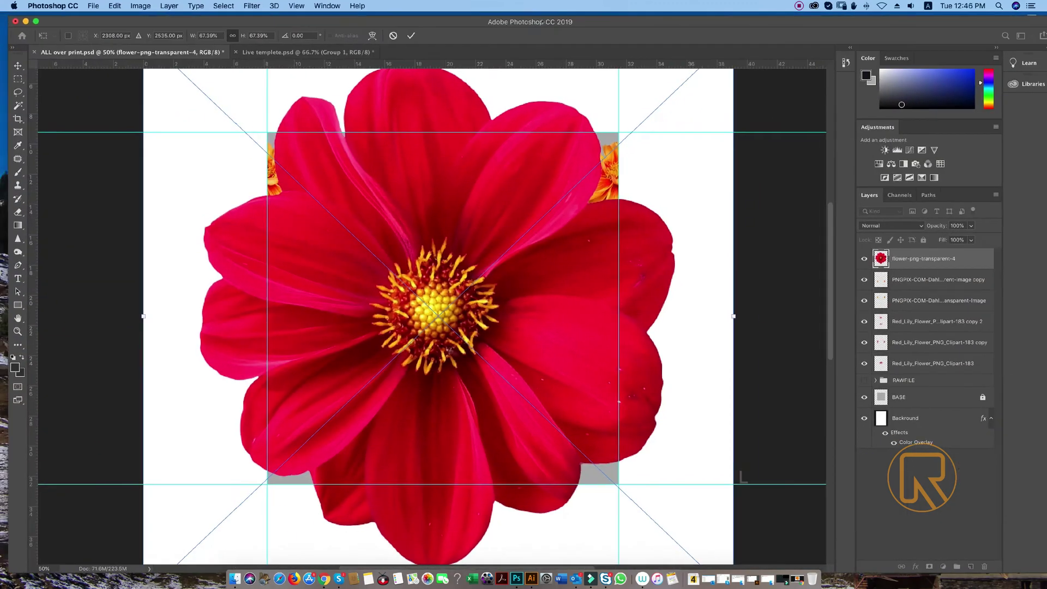
key("Return")
key("super+minus")
key("super+minus")
right_click(931, 258)
left_click(857, 307)
Scale the red flower down to about 4.5 cm wide and place it between the central lily and the upper right dahlia.
key("super+t")
left_click_drag(557, 180, 489, 225)
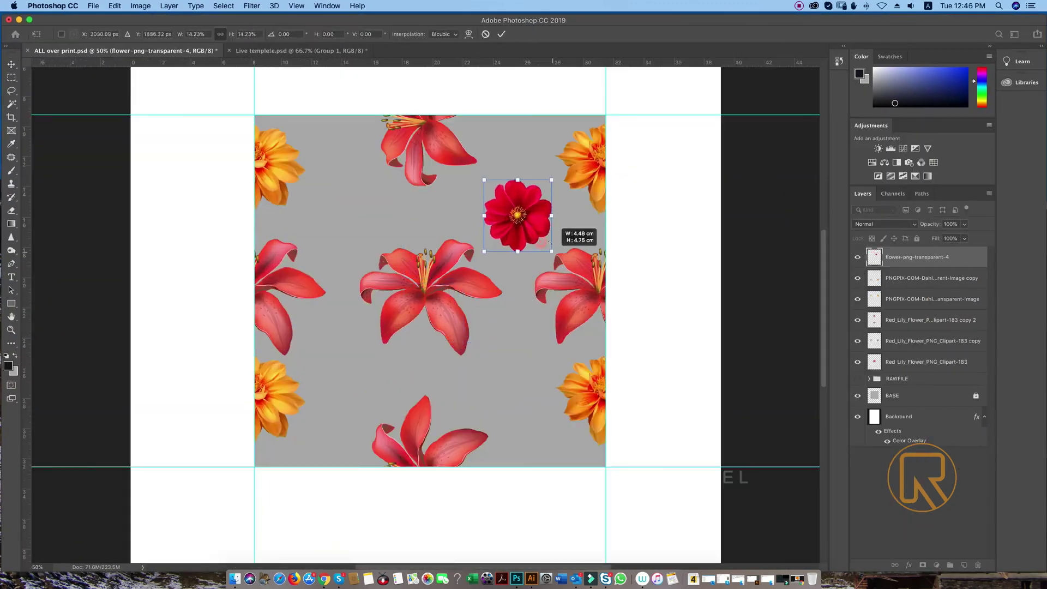
key("Return")
Shift the small red flower's hue toward pink with Hue/Saturation.
left_click(140, 5)
left_click(273, 87)
left_click_drag(523, 134, 166, 129)
left_click_drag(135, 197, 129, 200)
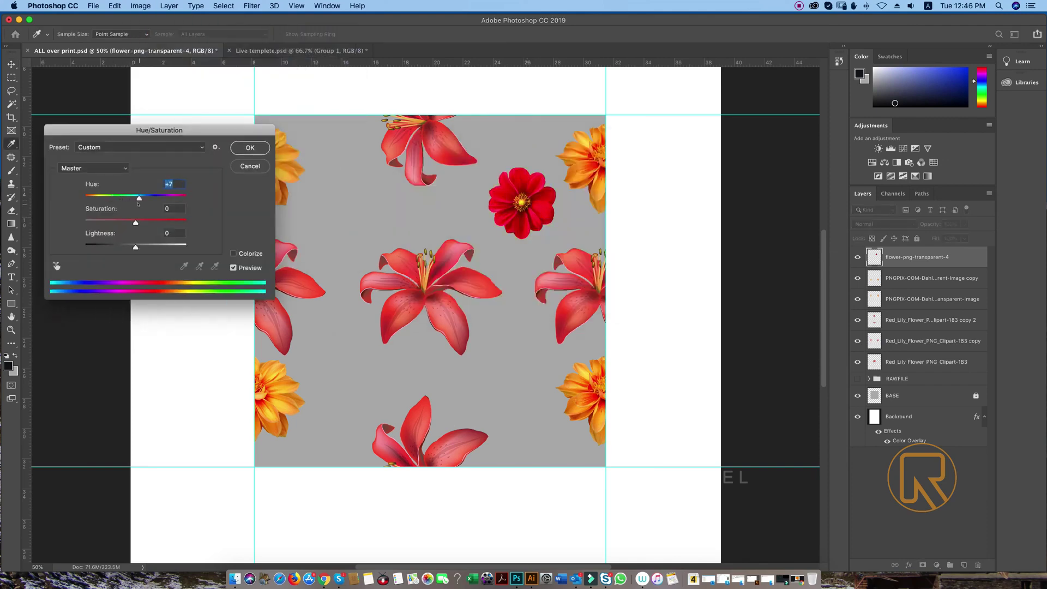
key("Return")
Duplicate the pink flower three times and arrange the four flowers symmetrically around the central lily.
key("v")
key("super+j")
left_click_drag(522, 201, 522, 383)
key("super+j")
key("super+t")
key("Return")
key("super+j")
scroll(678, 292, "up", 1)
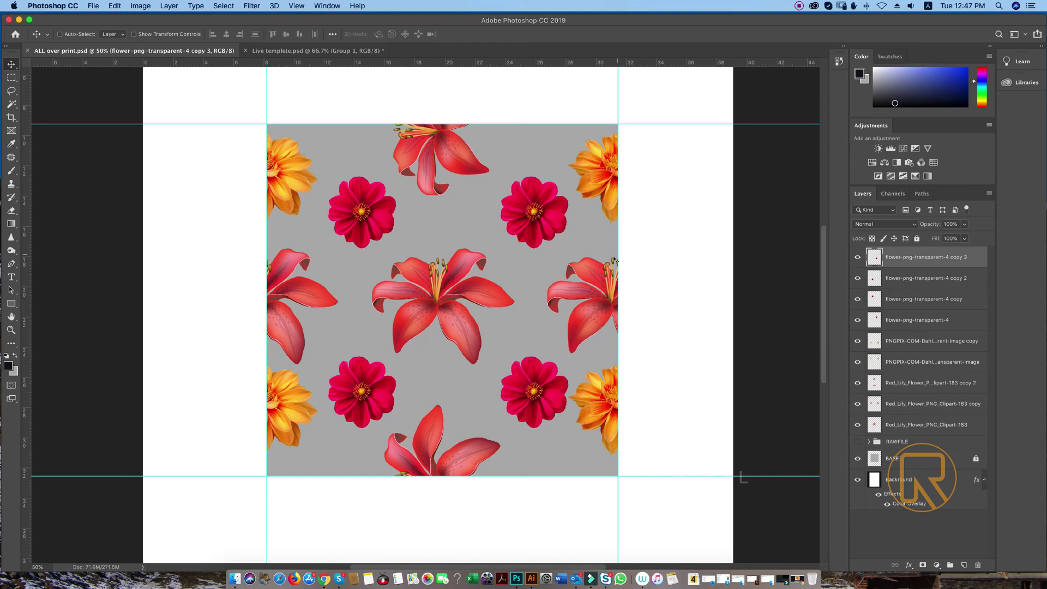
Copy all the flower layers into the Live templete document and merge them into one layer.
left_click(926, 425, "shift")
left_click_drag(408, 326, 432, 297)
key("super+e")
Scale the merged flower pattern down, centre it on the canvas, and show the T-shirt in Layer 1.
key("super+t")
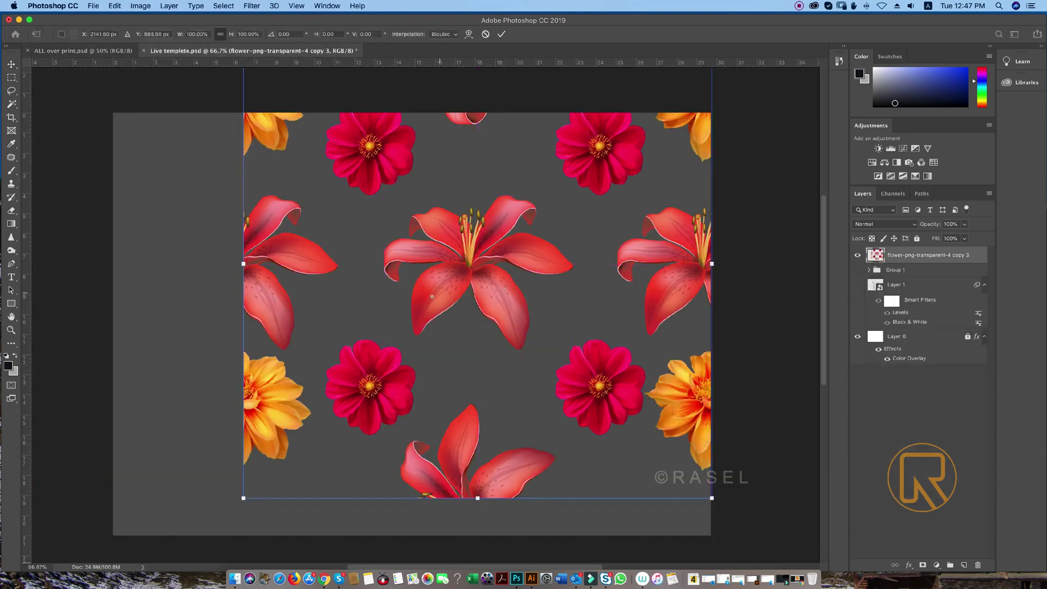
key("super+minus")
left_click_drag(633, 112, 486, 261)
left_click_drag(383, 364, 409, 320)
left_click_drag(513, 218, 472, 257)
key("Return")
left_click(858, 284)
key("super+plus")
Scale the flower tile down further and repeat it edge to edge in one layer covering the whole T-shirt.
key("super+t")
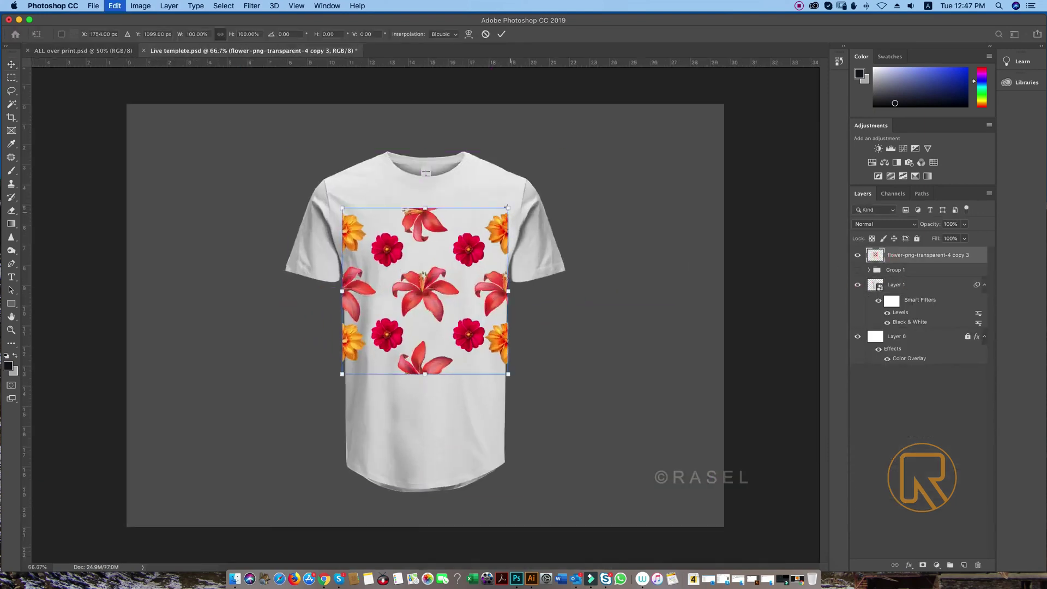
left_click_drag(507, 207, 356, 192)
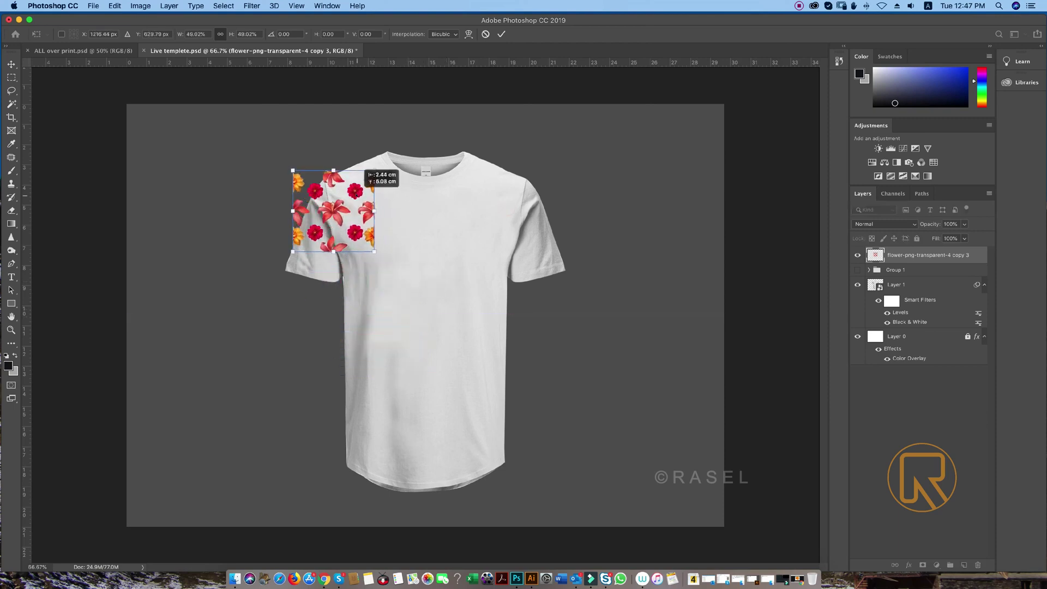
left_click_drag(374, 251, 441, 310)
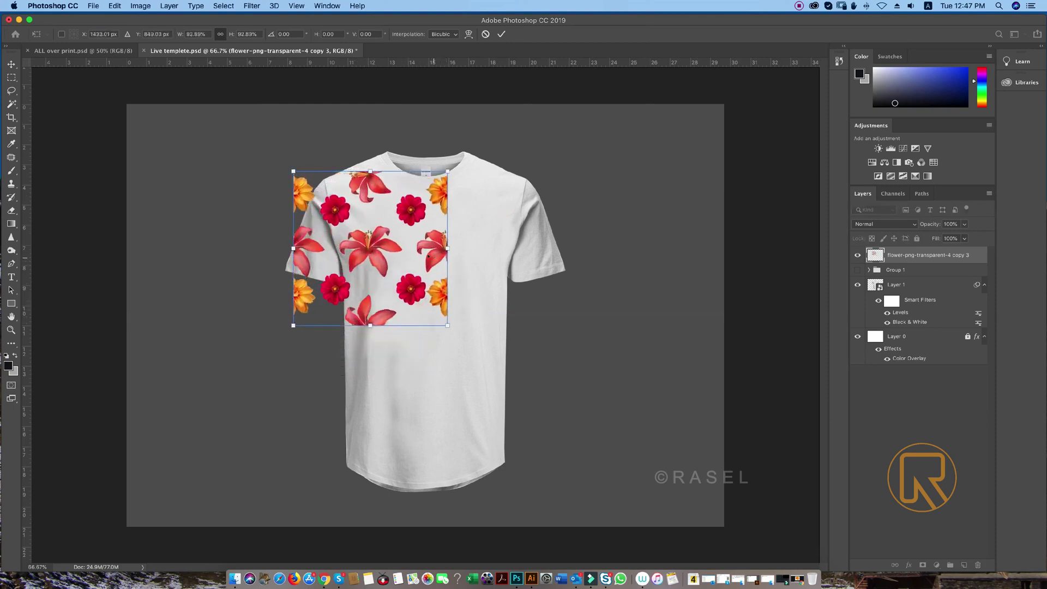
left_click_drag(428, 256, 486, 225)
key("Return")
key("super+alt+t")
key("Return")
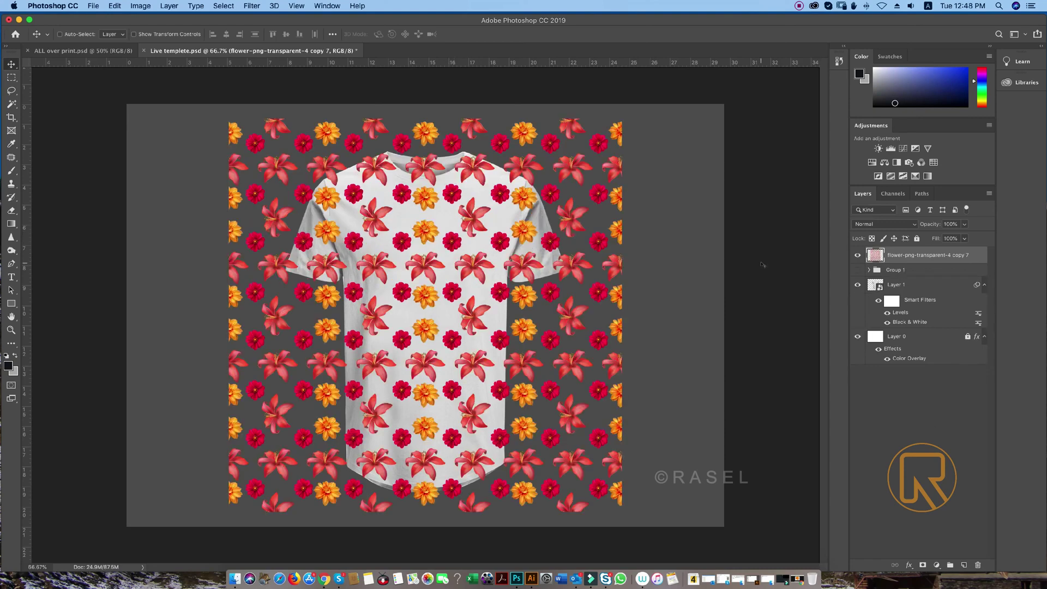
Duplicate the full pattern layer and convert the copy with the default Black and White adjustment.
key("super+j")
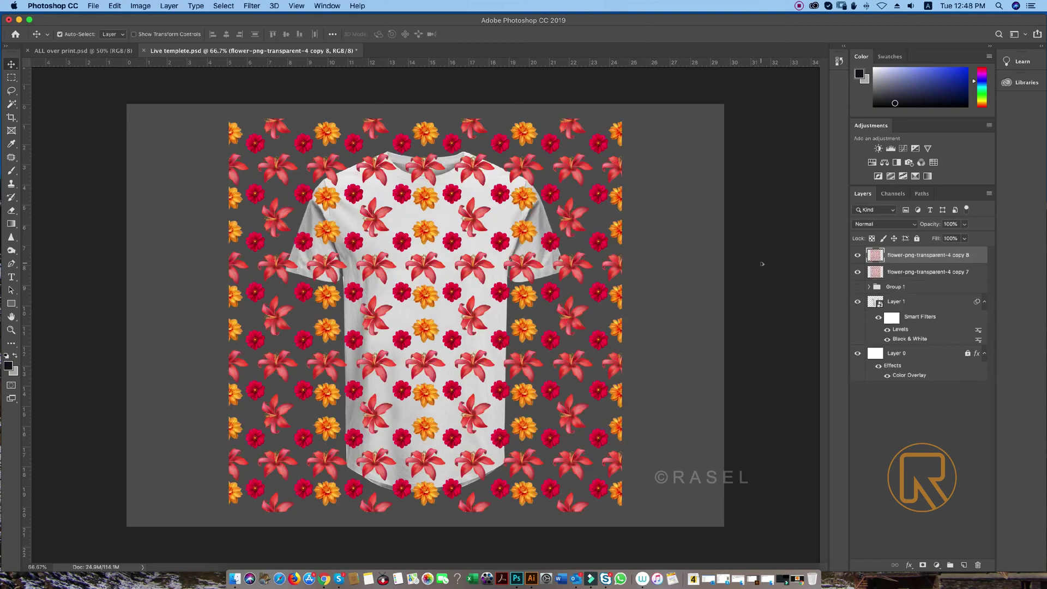
key("super+alt+shift+b")
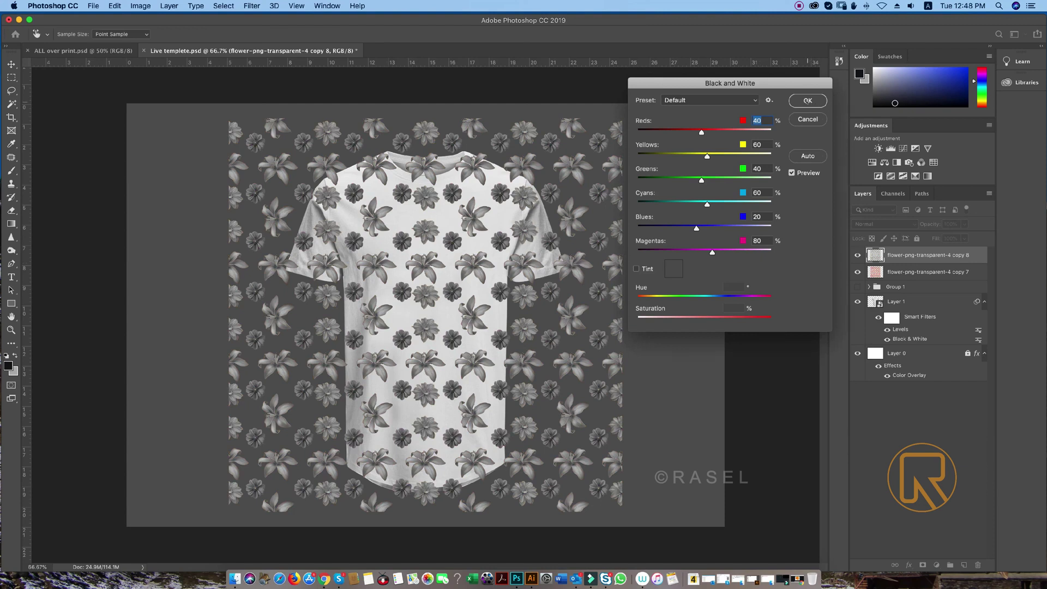
left_click(808, 101)
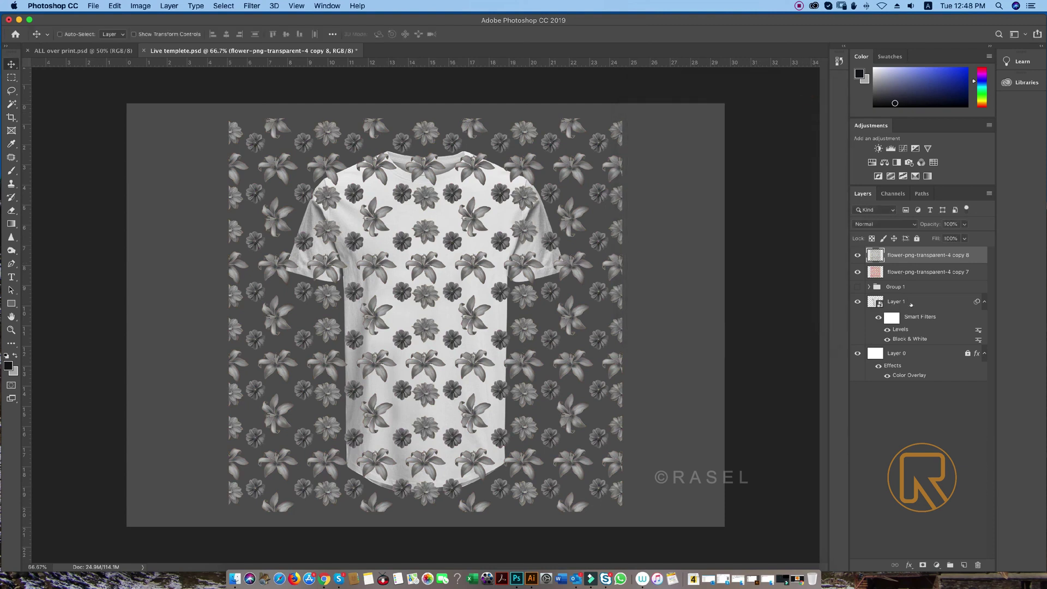
Load the T-shirt outline from Layer 1 as a selection and copy the visible artwork inside it to a new layer.
left_click(911, 303)
key("super+d")
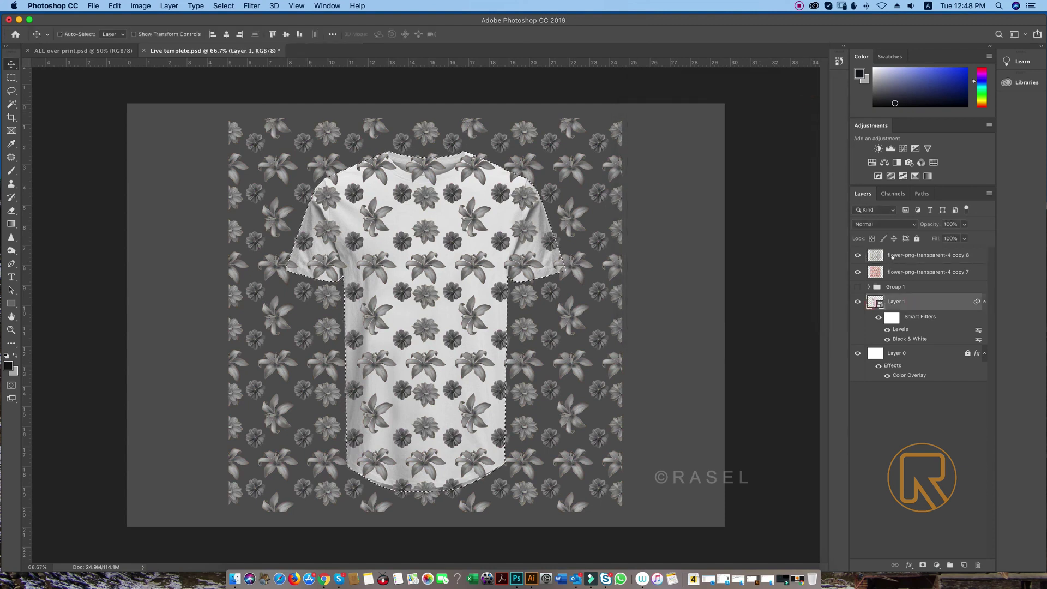
key("super+alt+shift+e")
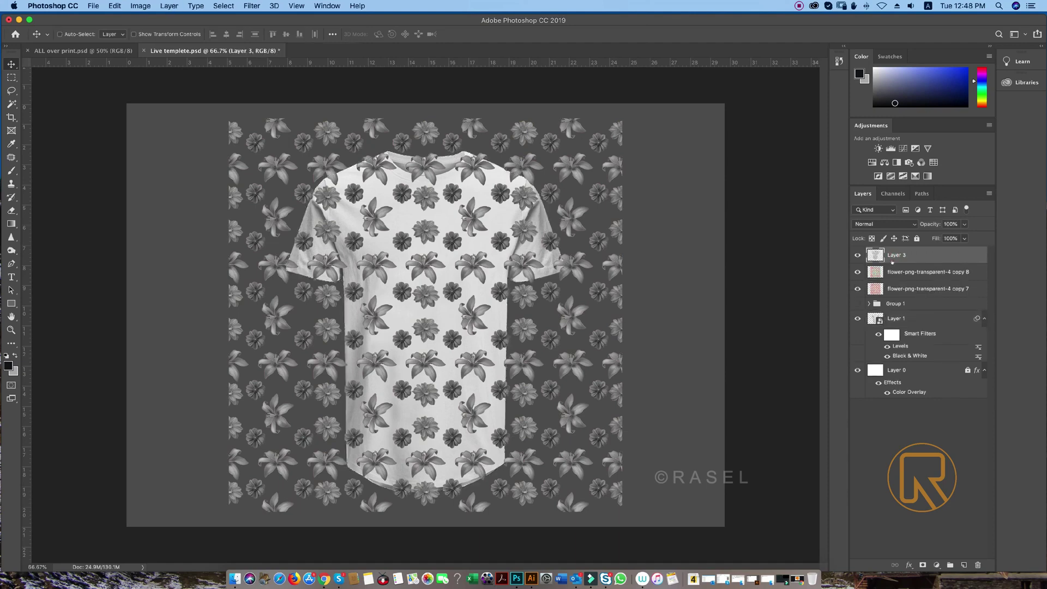
Hide the grey and coloured full pattern layers, keeping the T-shirt-shaped Layer 3 shown.
left_click(856, 271)
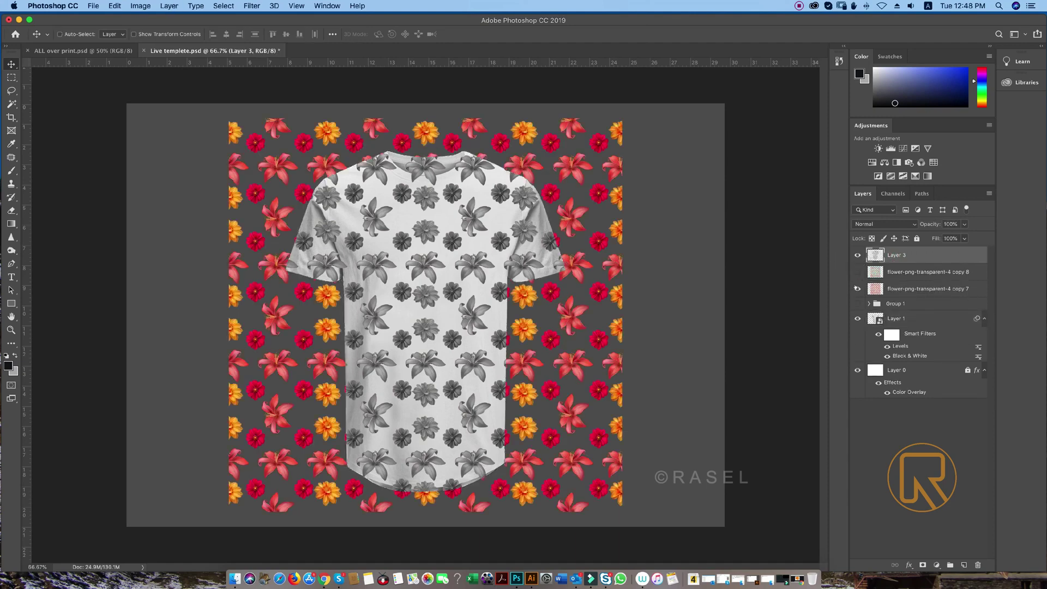
left_click(857, 289)
left_click(857, 255)
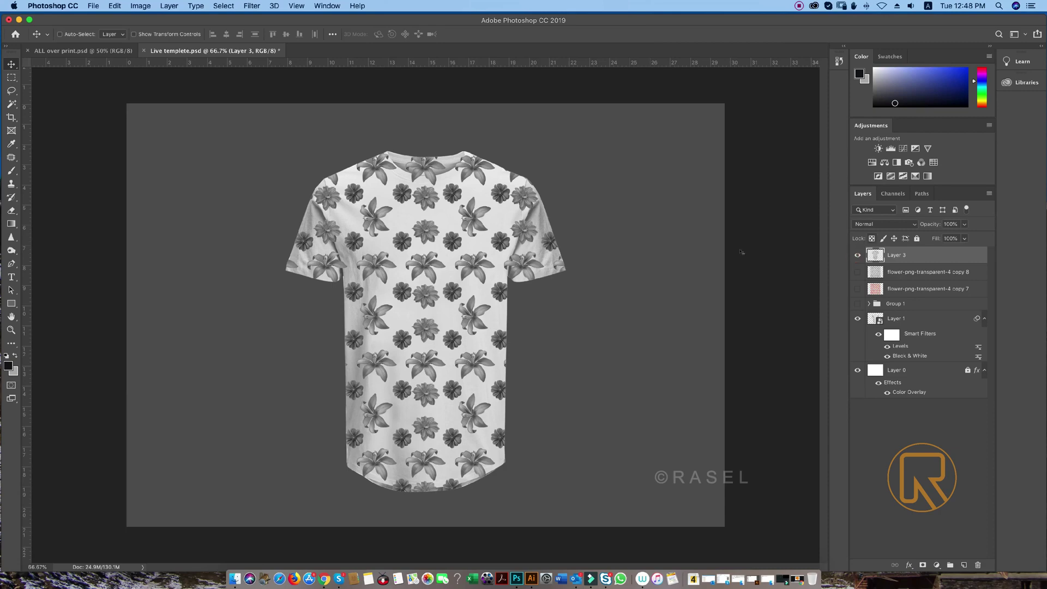
Reduce Layer 3's opacity to 30% to reveal the T-shirt's collar beneath the print.
left_click(444, 133, "super")
left_click(441, 136, "super")
left_click(437, 138, "super")
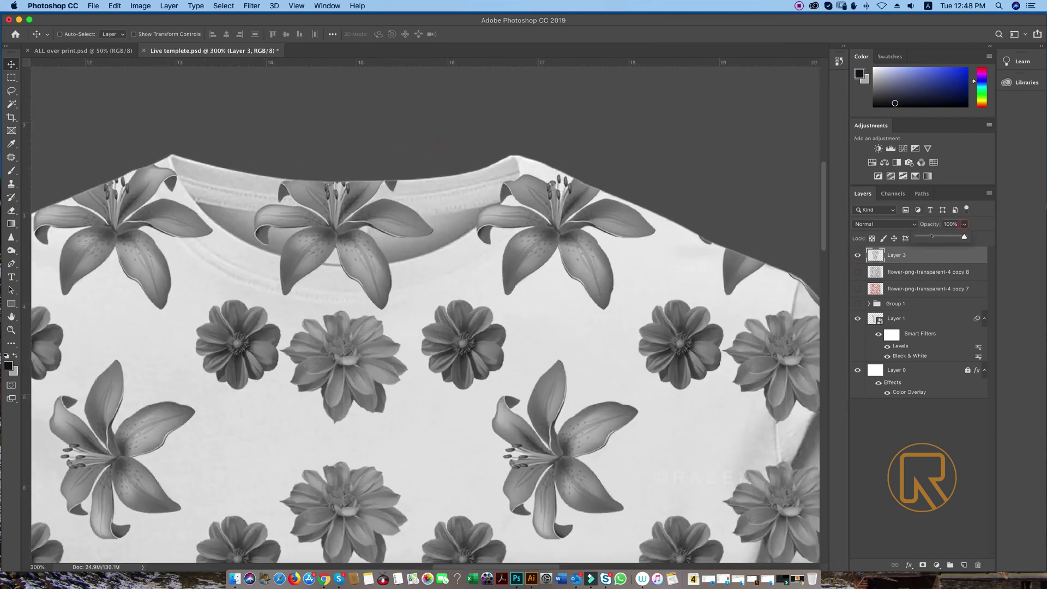
left_click(931, 236)
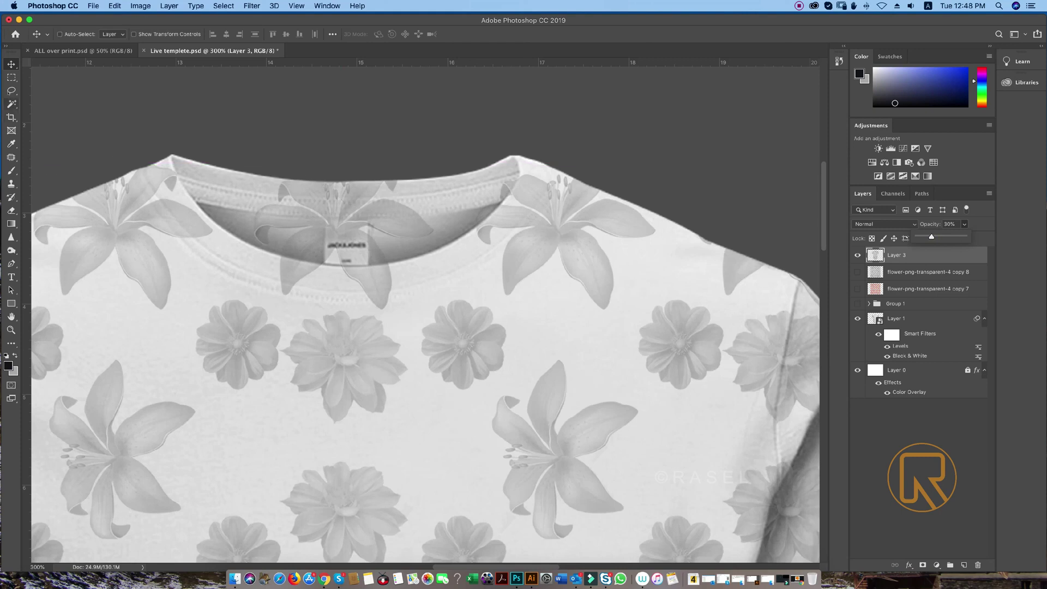
Outline the collar and neck opening freehand with the Lasso tool and delete Layer 3's print inside it.
key("l")
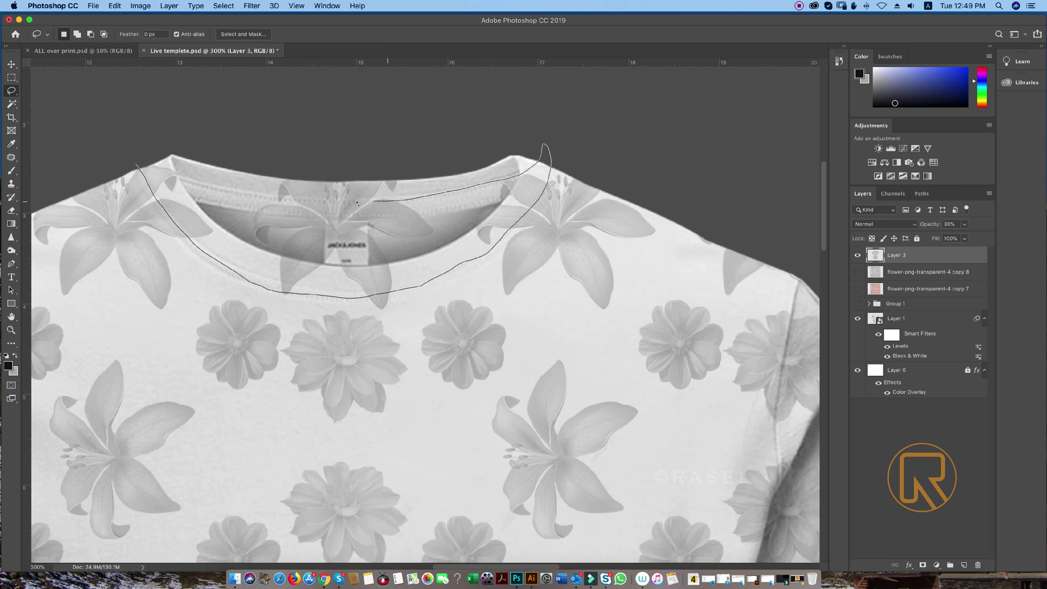
left_click_drag(136, 164, 137, 162)
key("Delete")
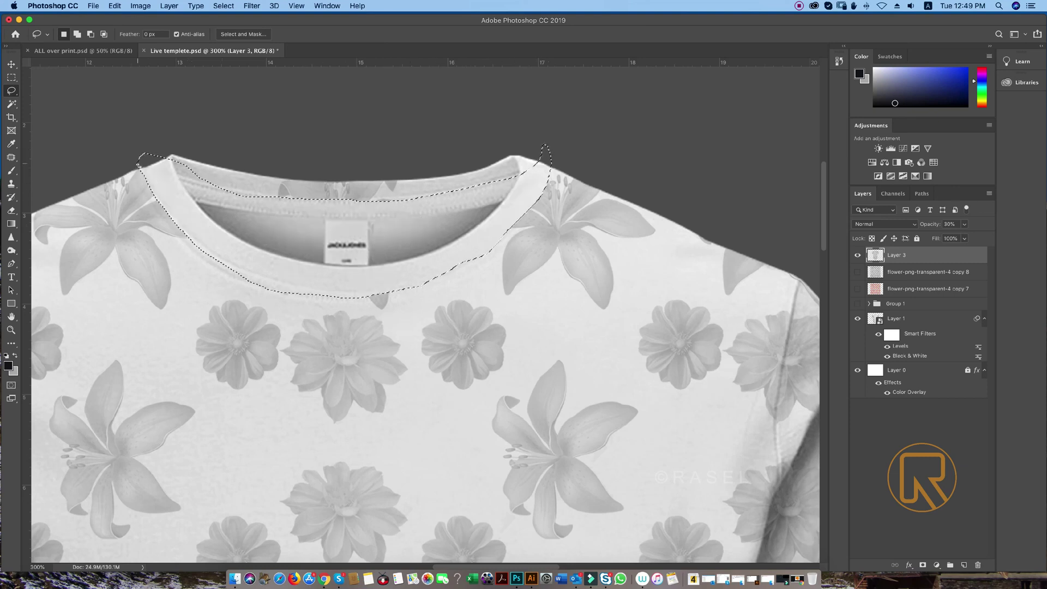
Set Layer 3's opacity to 66% and clear the collar selection.
left_click_drag(955, 236, 973, 236)
key("super+minus")
key("super+minus")
key("super+minus")
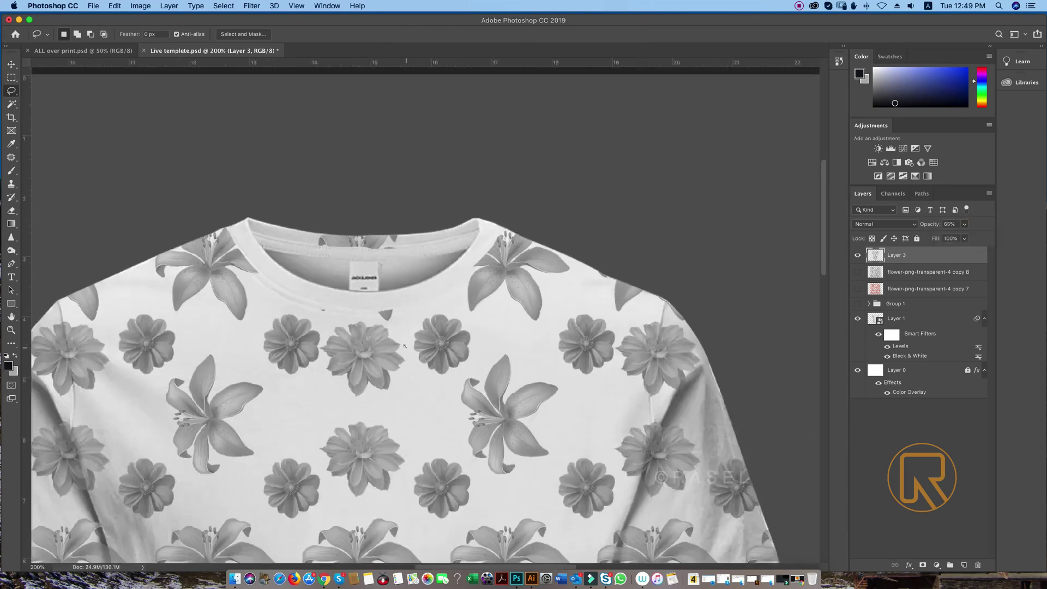
left_click_drag(427, 402, 437, 267)
key("super+r")
key("v")
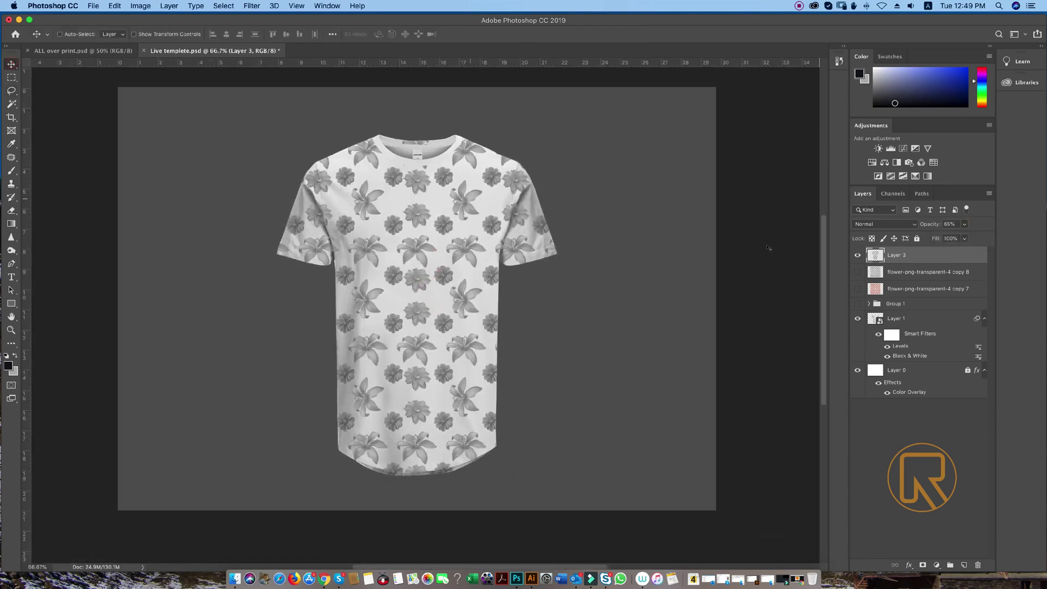
Set Layer 3's blending mode to Multiply and its opacity to 62%.
left_click(883, 224)
left_click(872, 251)
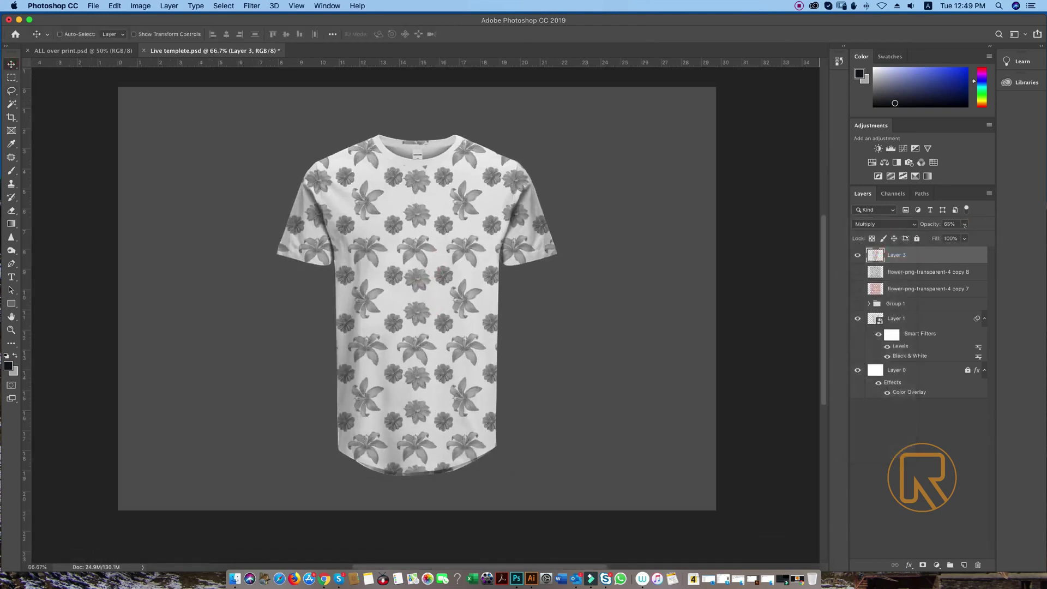
left_click_drag(951, 237, 959, 237)
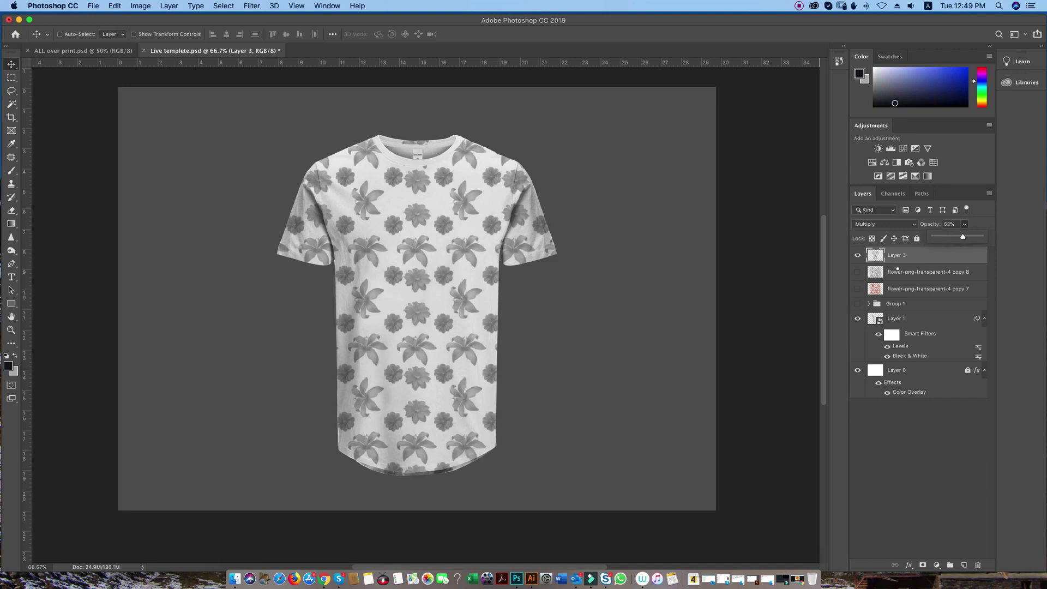
left_click(627, 320)
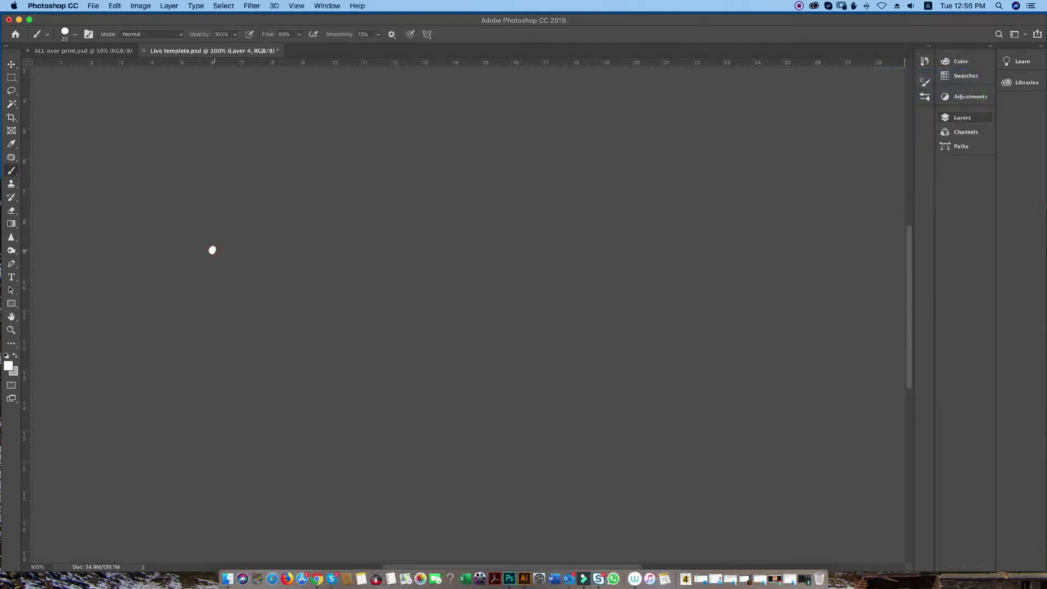
Handwrite white Brush lettering across the empty grey canvas, with "Subscribe my channel" on Layer 5.
mouse_move(212, 249)
left_mouse_down()
mouse_move(300, 286)
mouse_move(466, 271)
left_mouse_up()
mouse_move(582, 253)
left_mouse_down()
mouse_move(614, 244)
mouse_move(620, 297)
left_mouse_up()
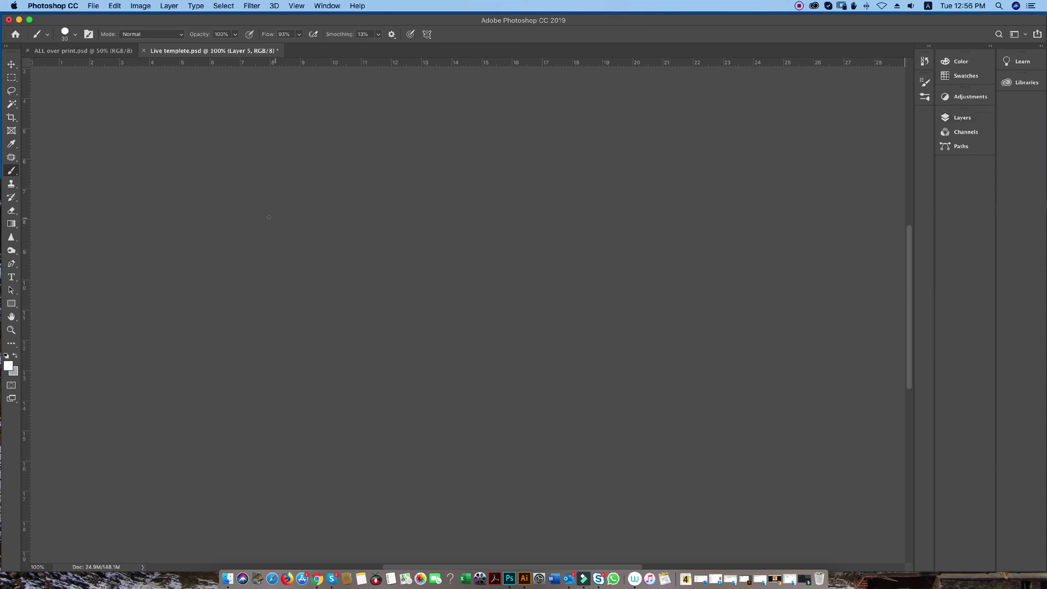
left_click_drag(272, 207, 321, 224)
mouse_move(380, 269)
left_mouse_down()
mouse_move(471, 252)
mouse_move(701, 245)
mouse_move(797, 256)
left_mouse_up()
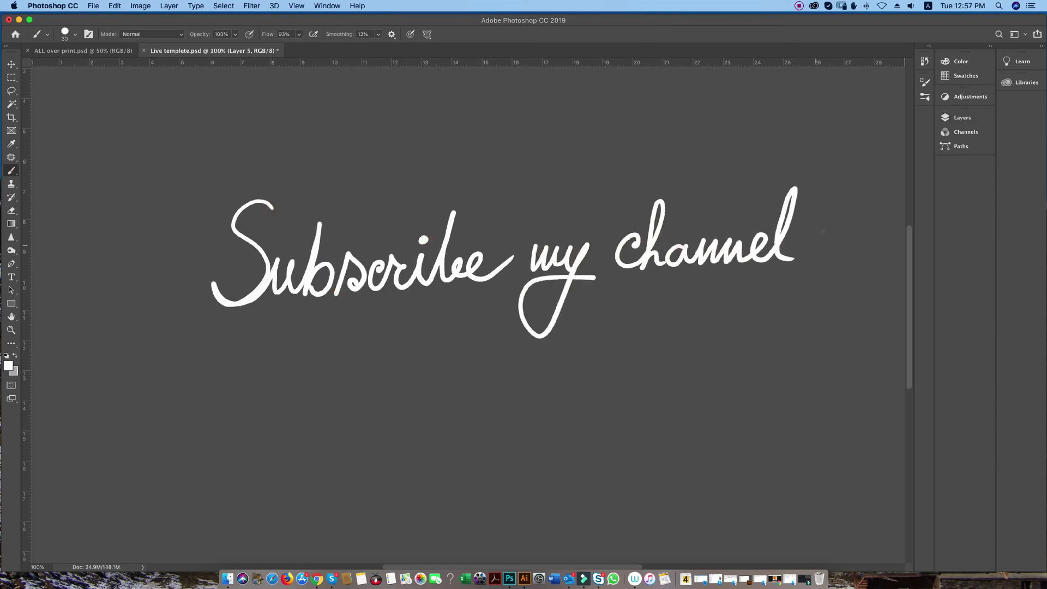